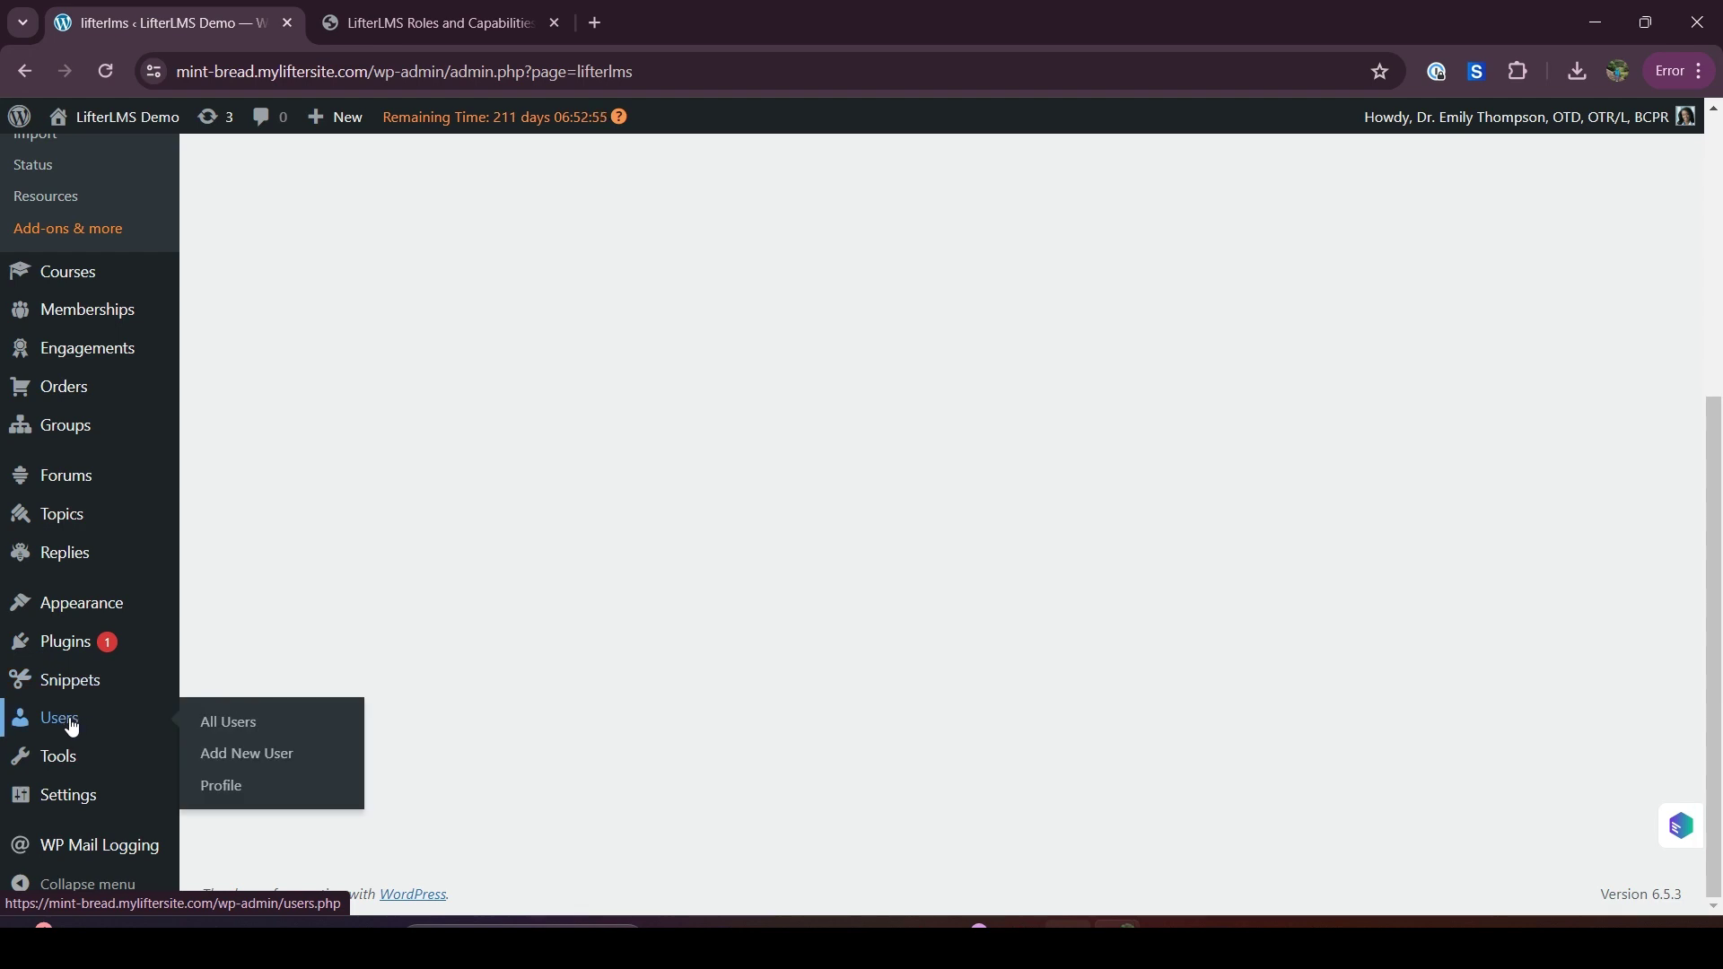
Filter the All Users list to the 'LMS Manager (1)' role, showing the single manager account
click(235, 723)
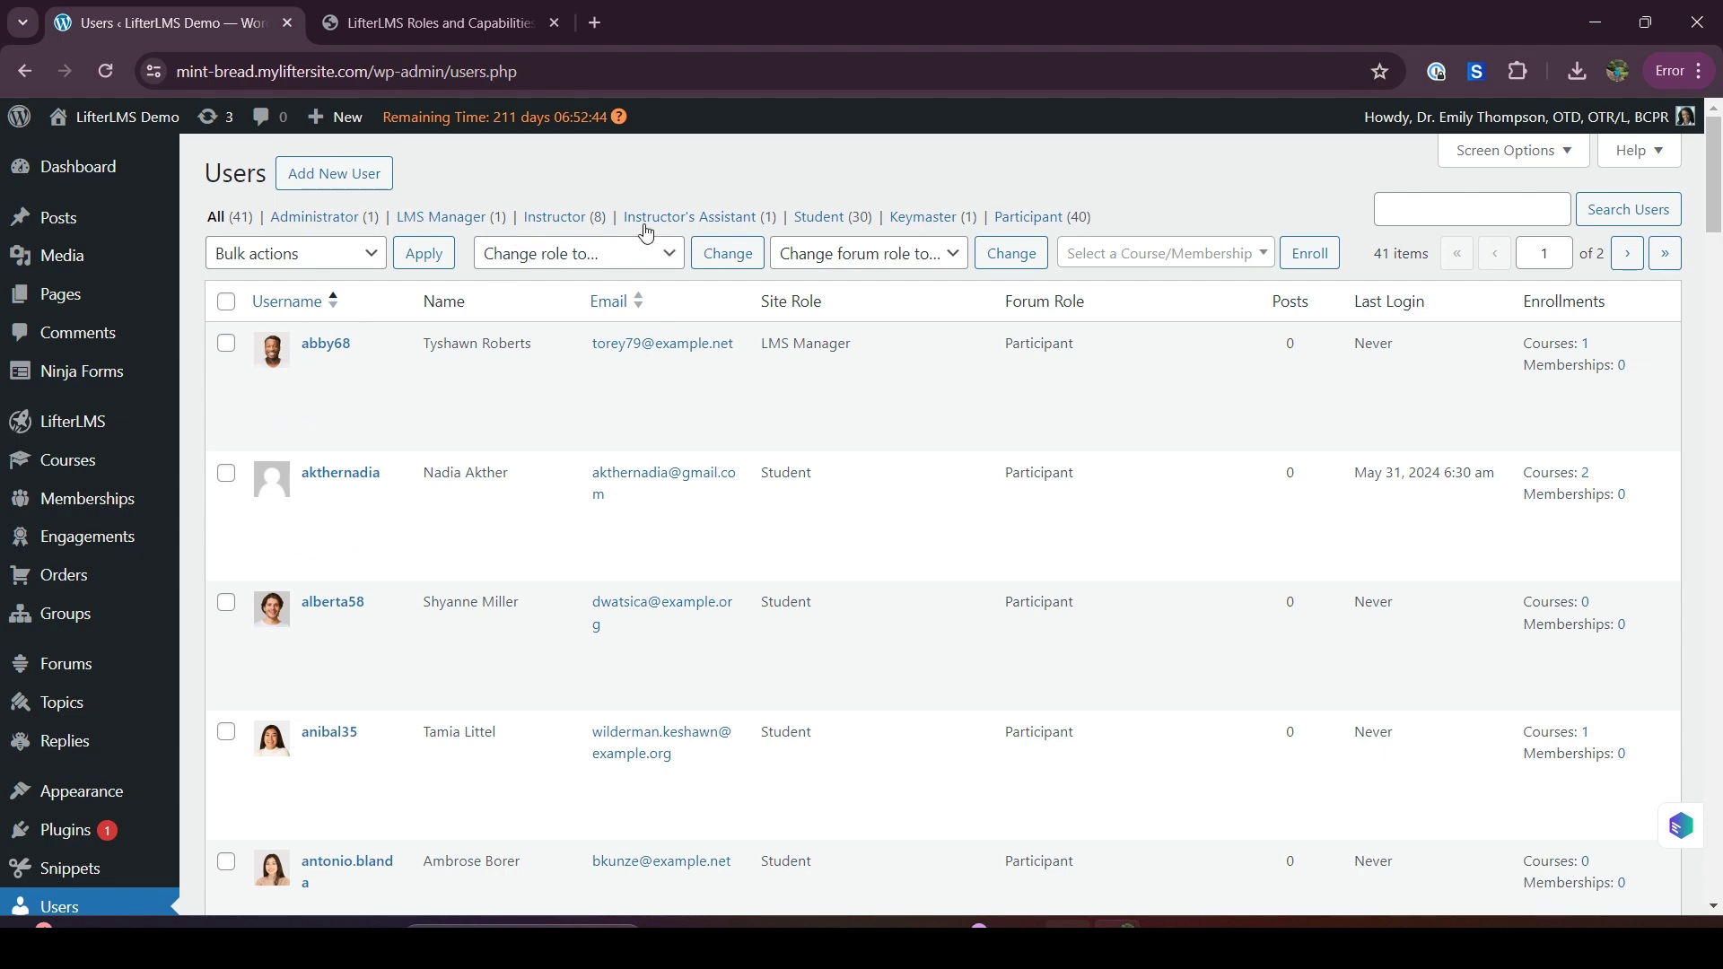
mouse_move(357, 387)
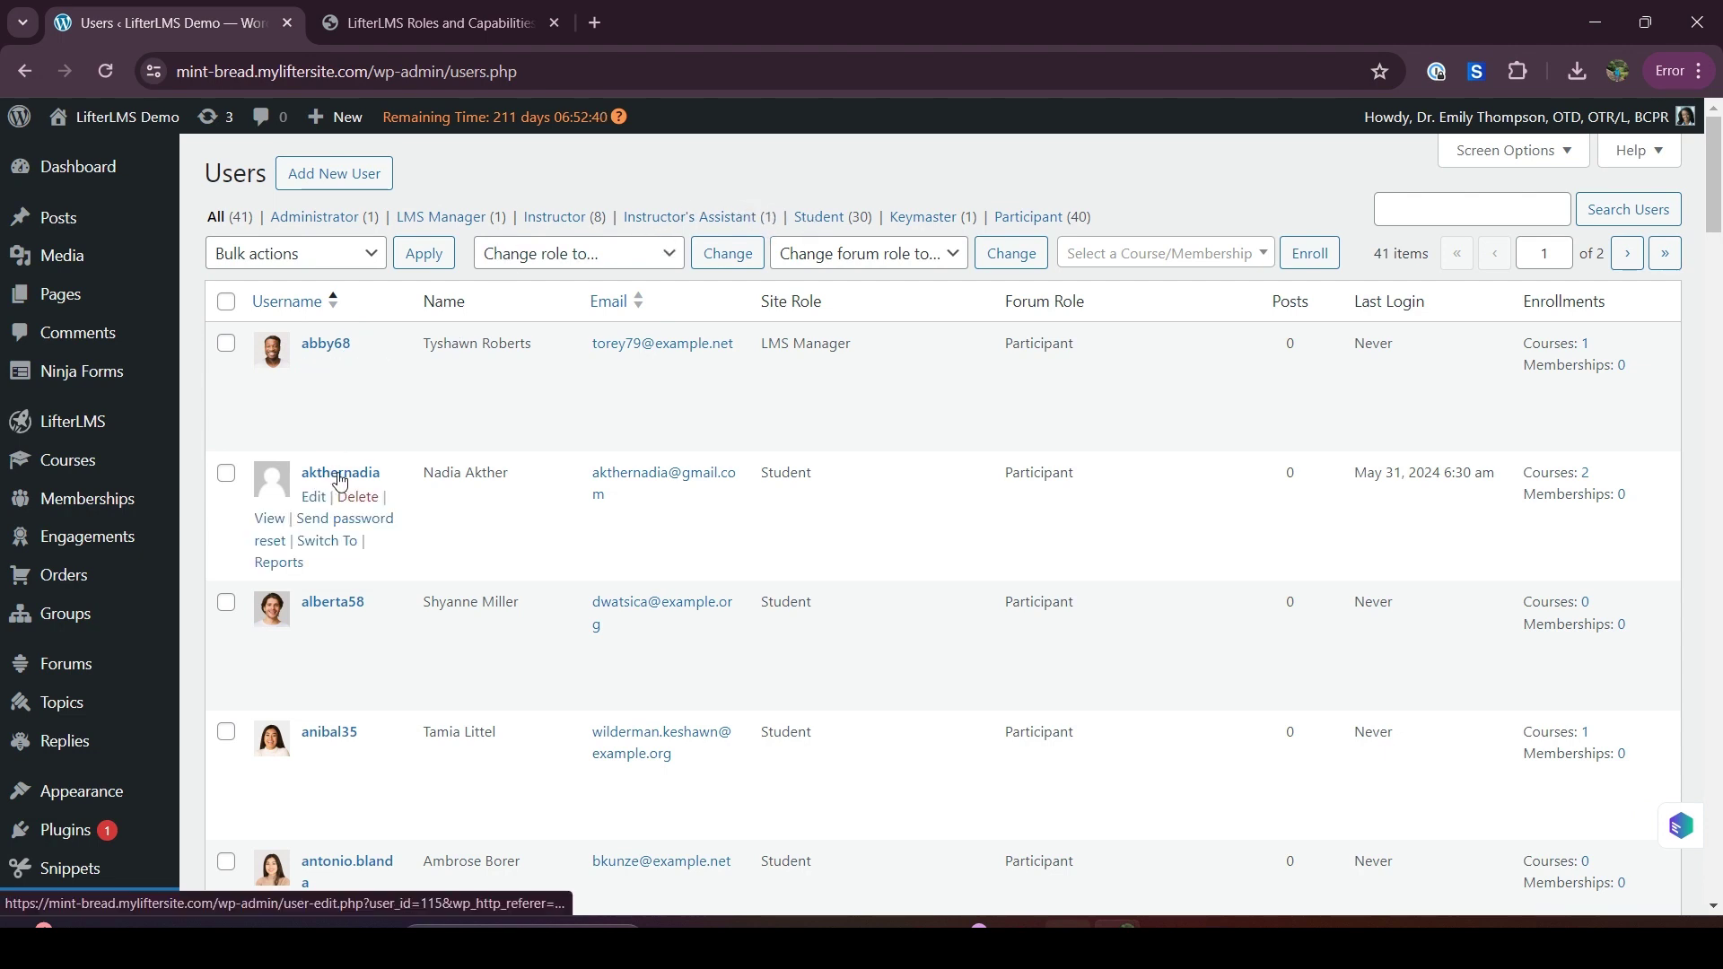
click(430, 219)
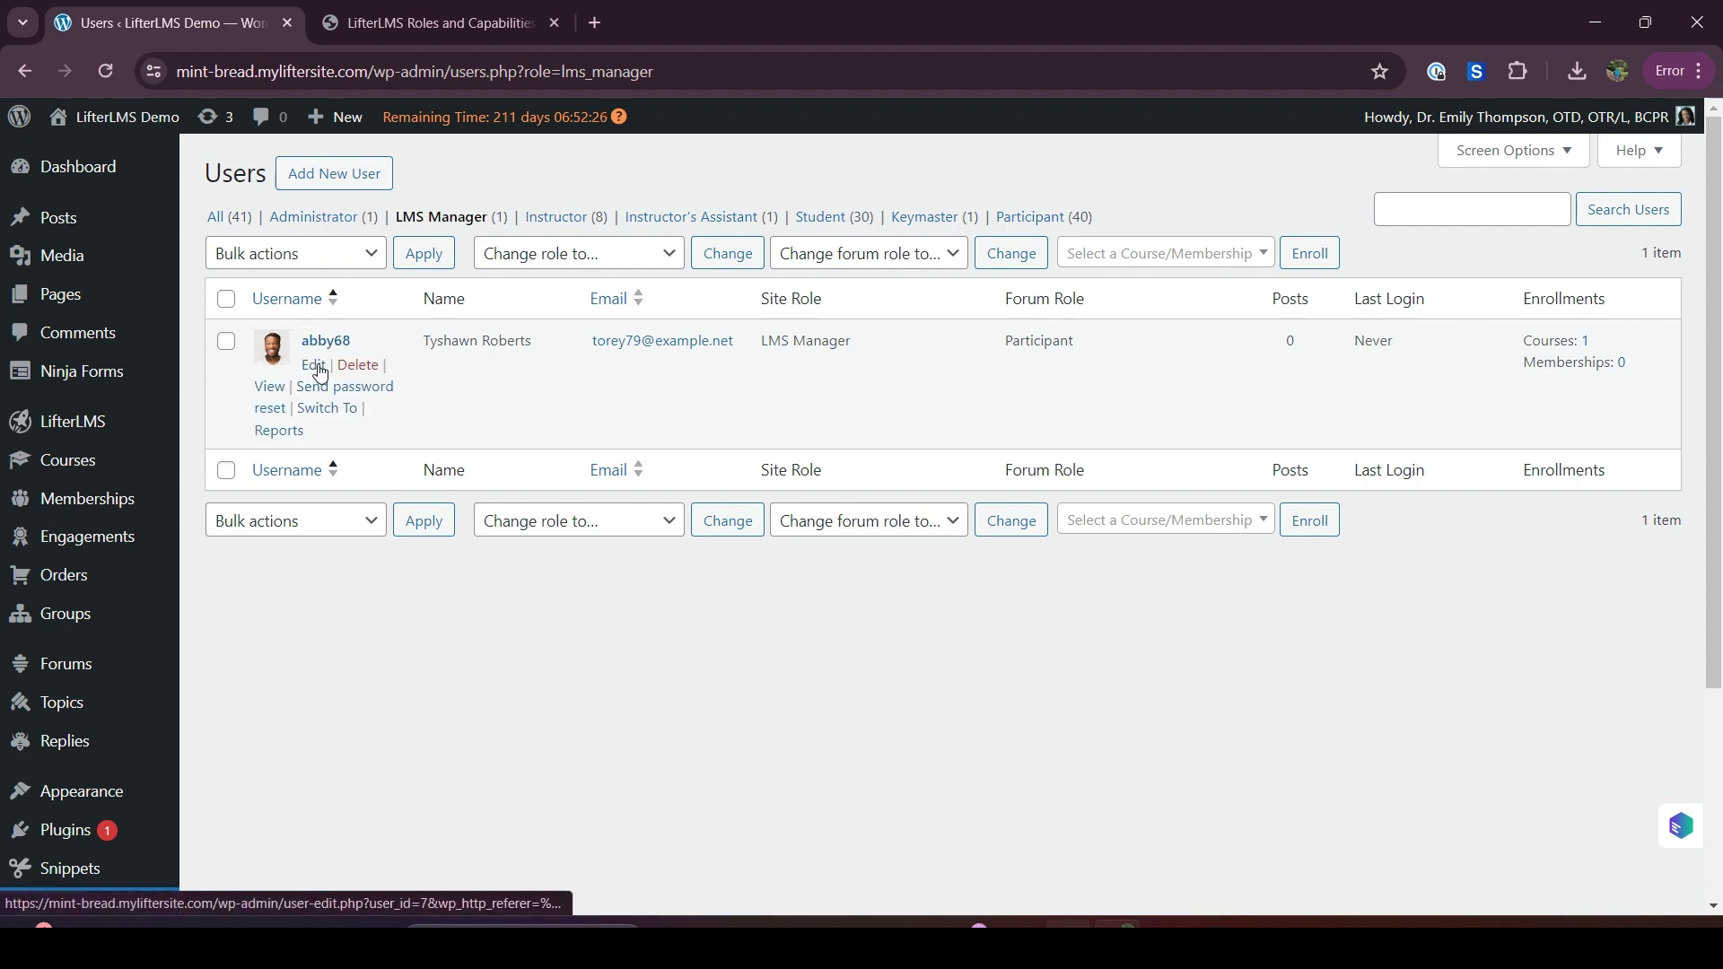
click(317, 365)
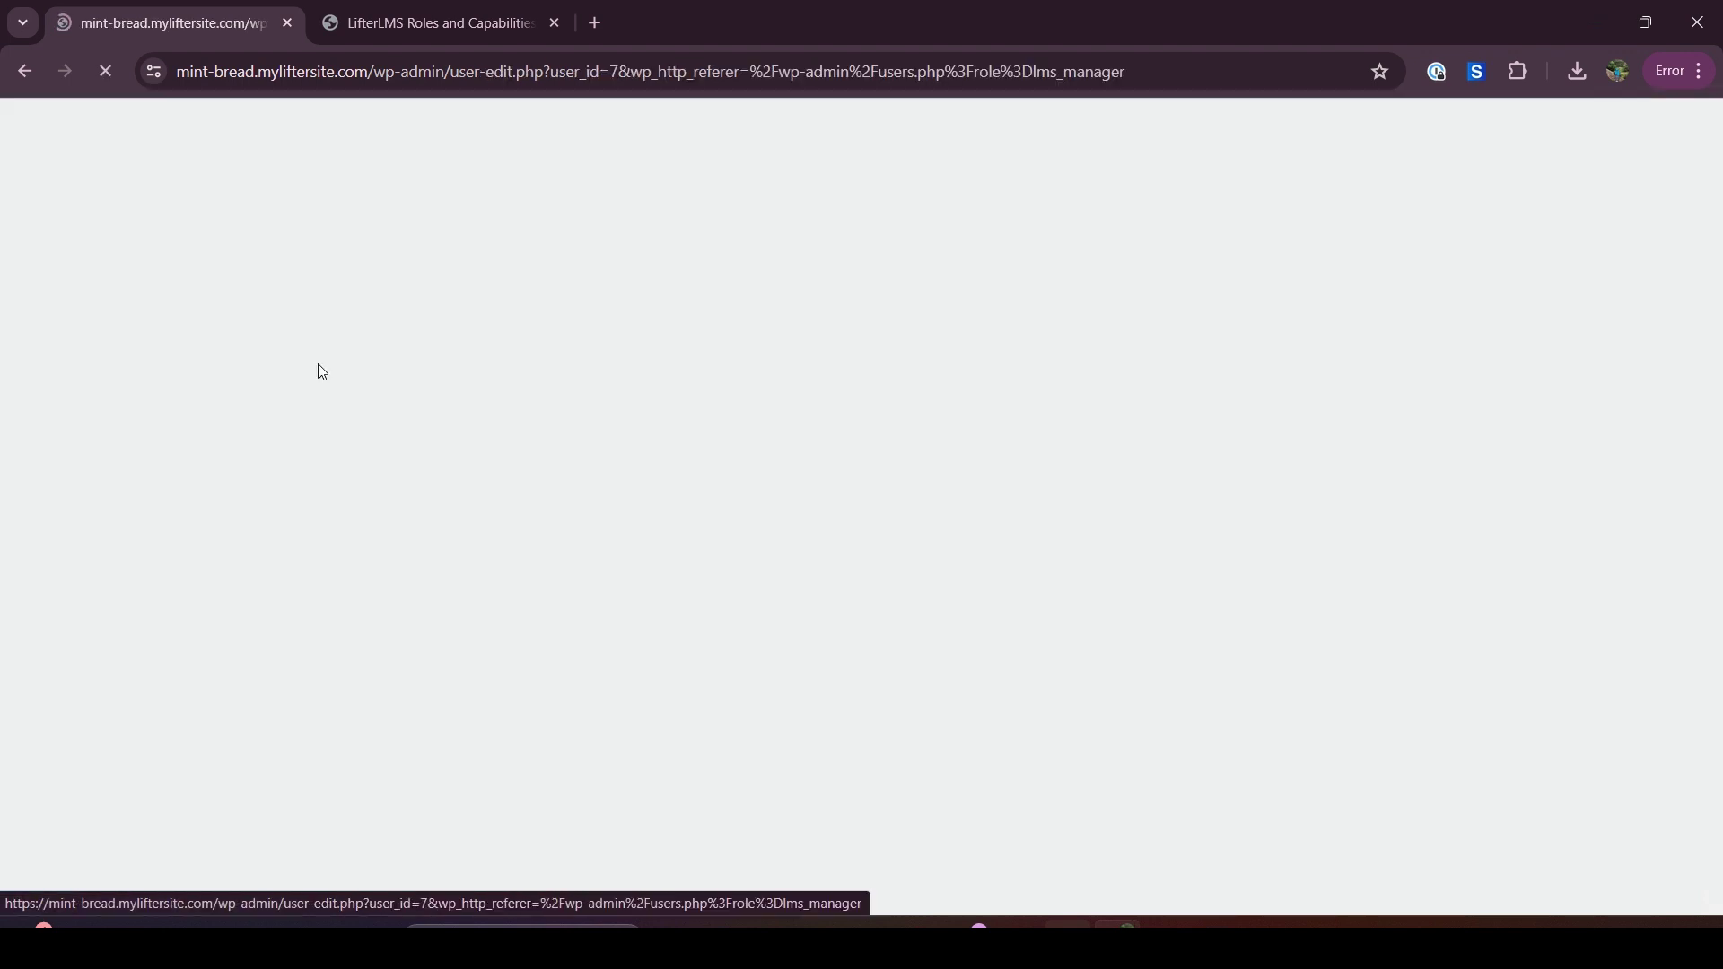
scroll(416, 596, down, 4)
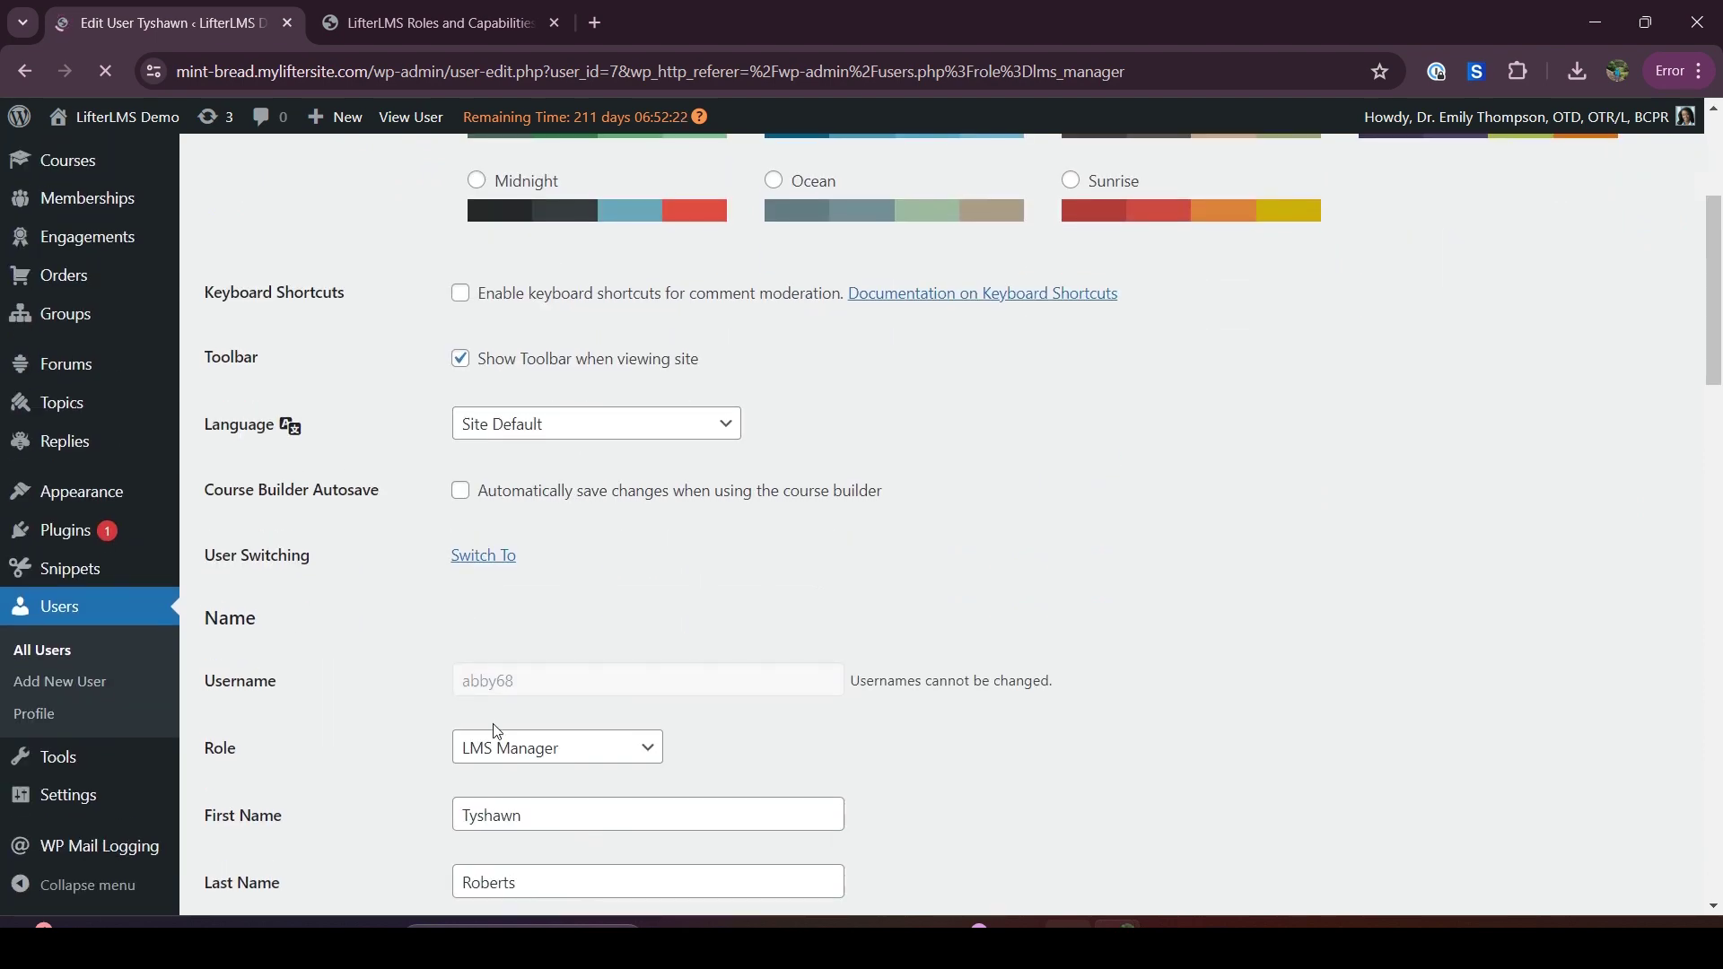
scroll(496, 731, down, 1)
triple_click(224, 626)
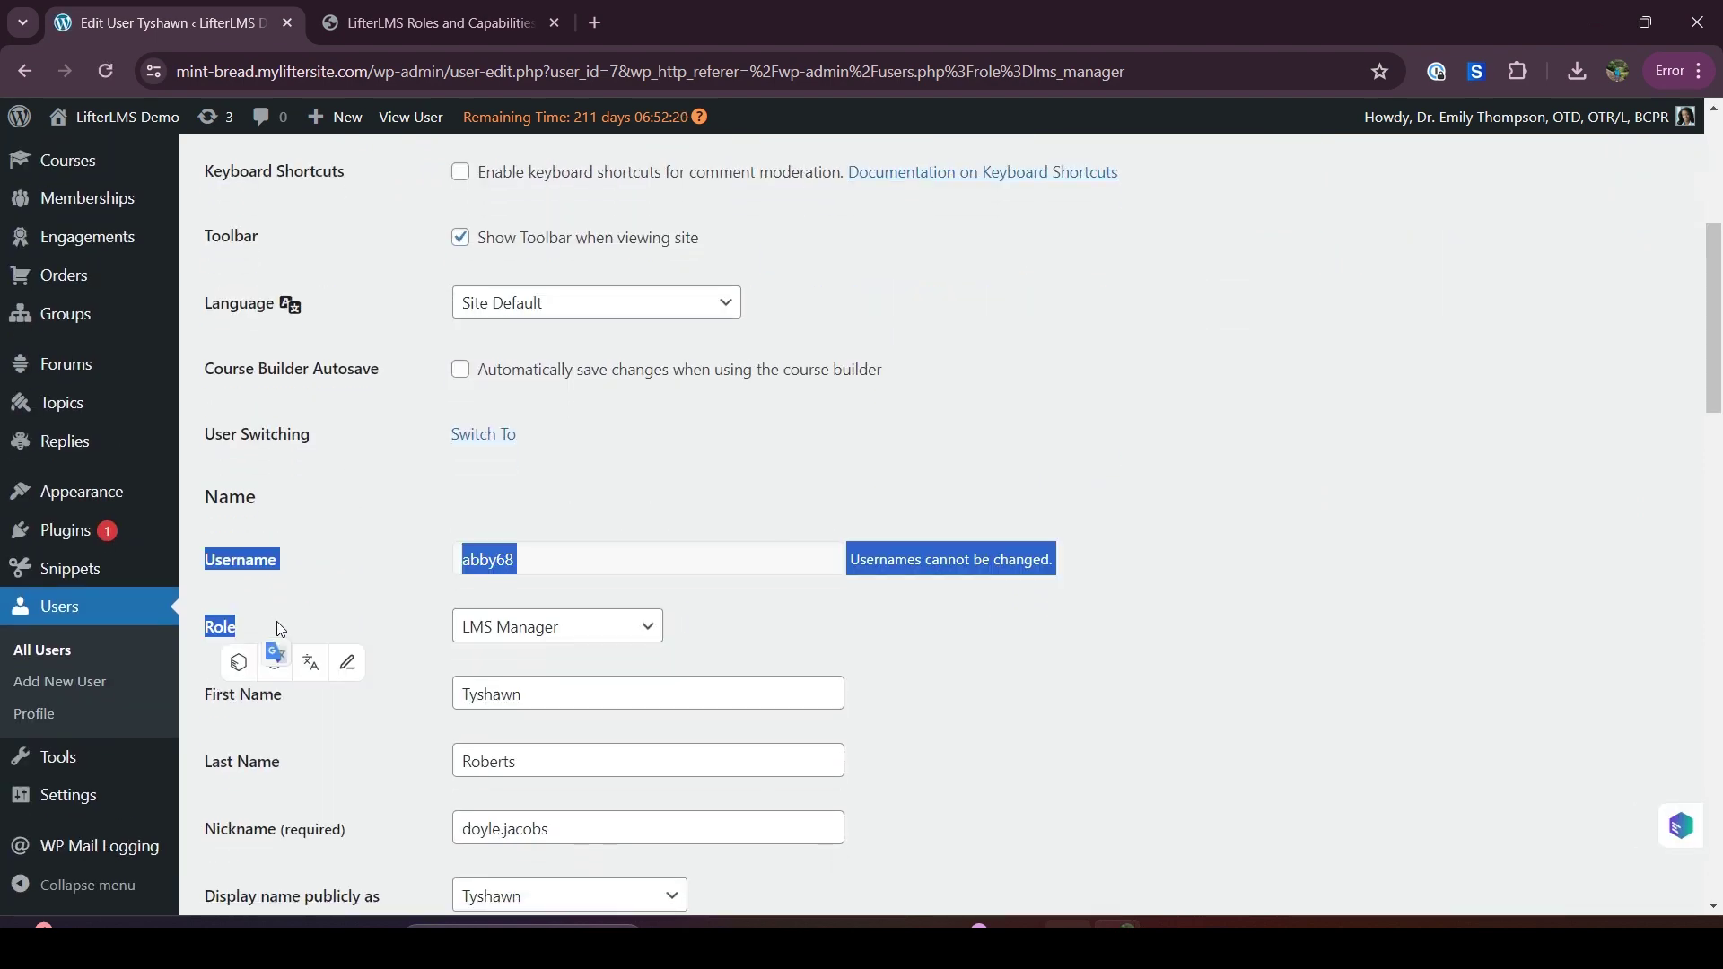
click(276, 621)
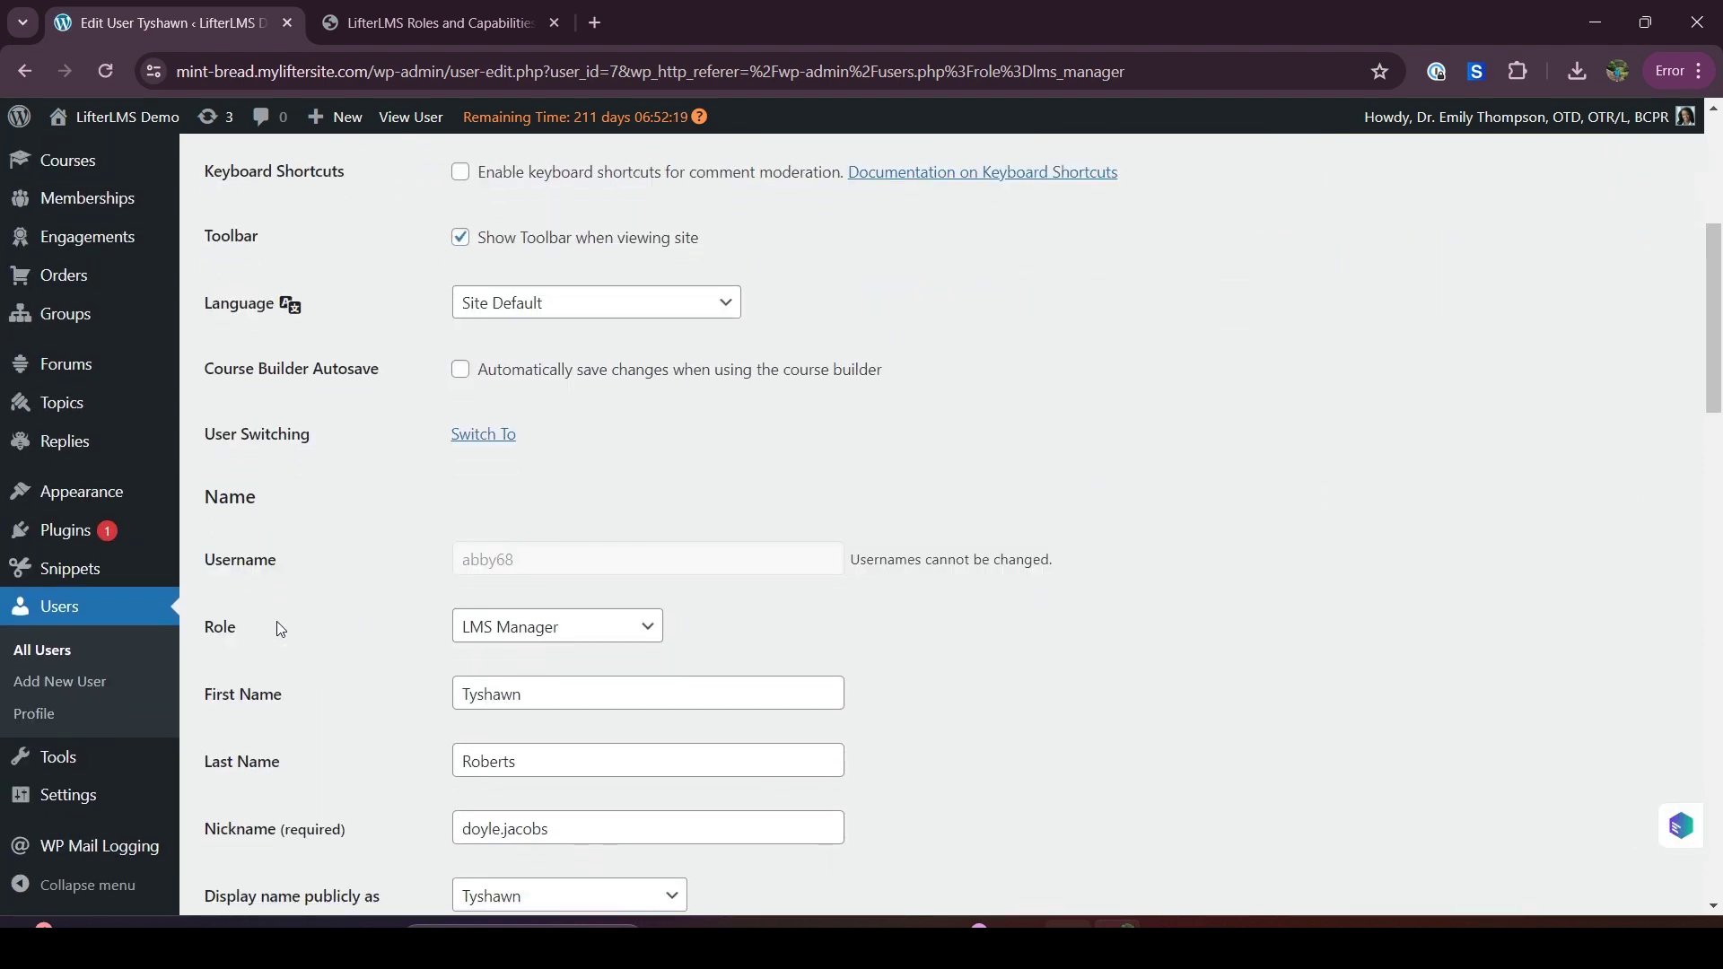
click(558, 626)
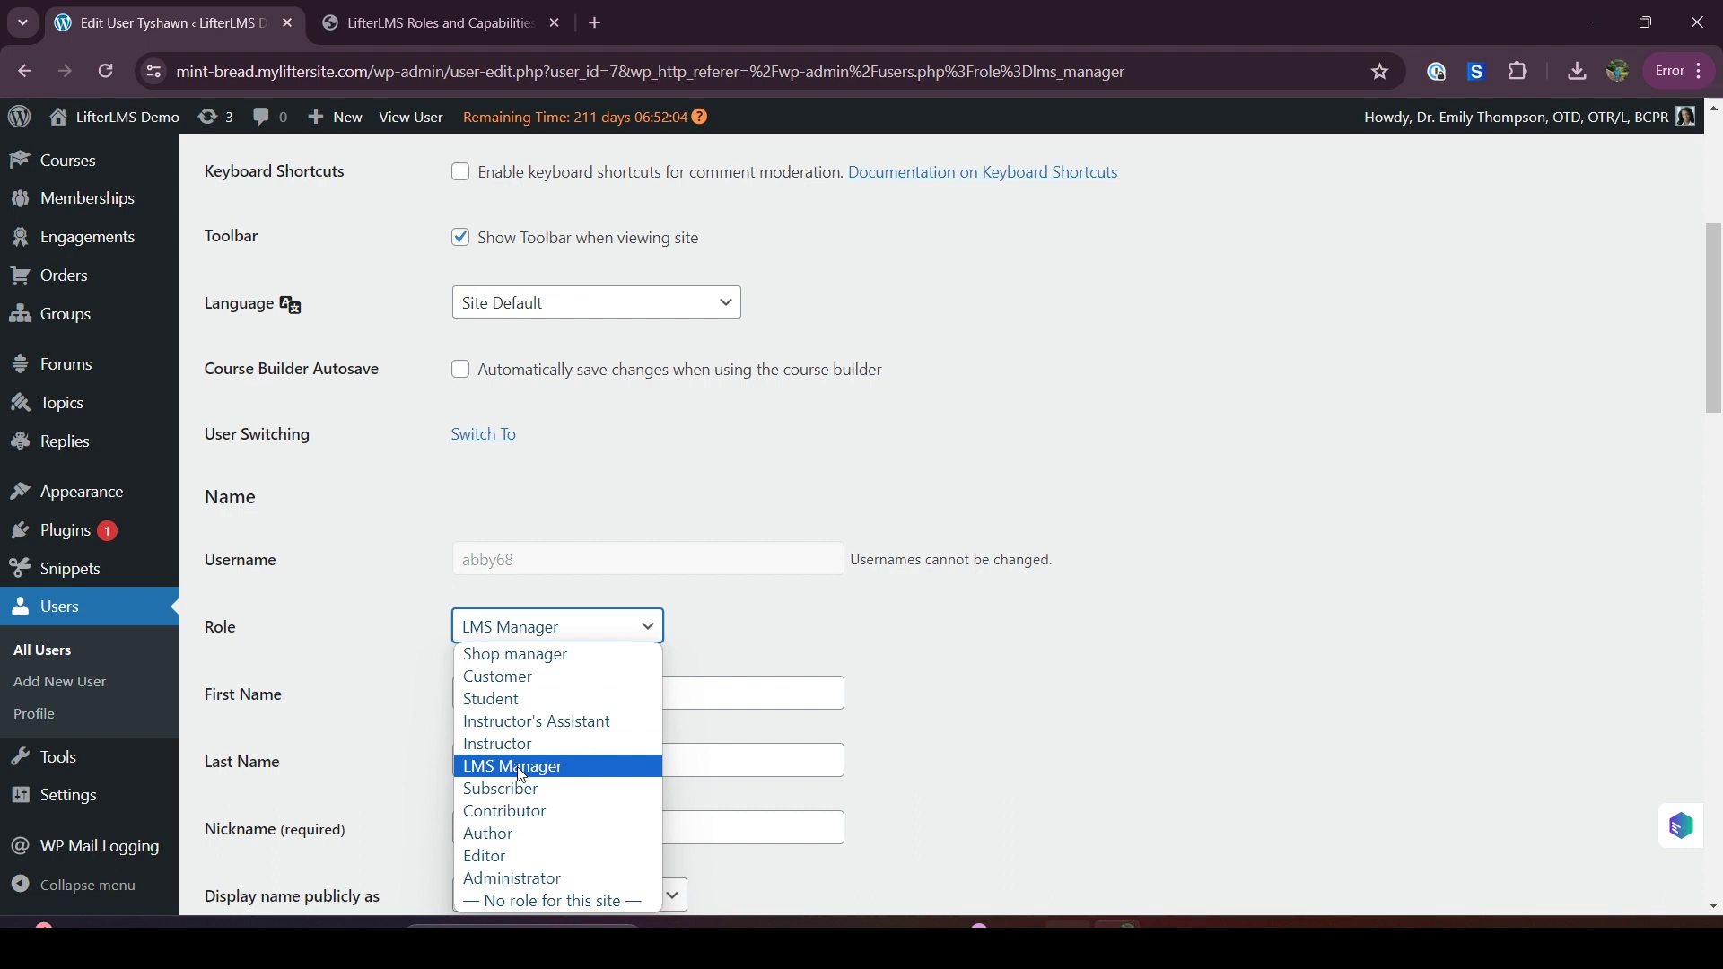
click(404, 724)
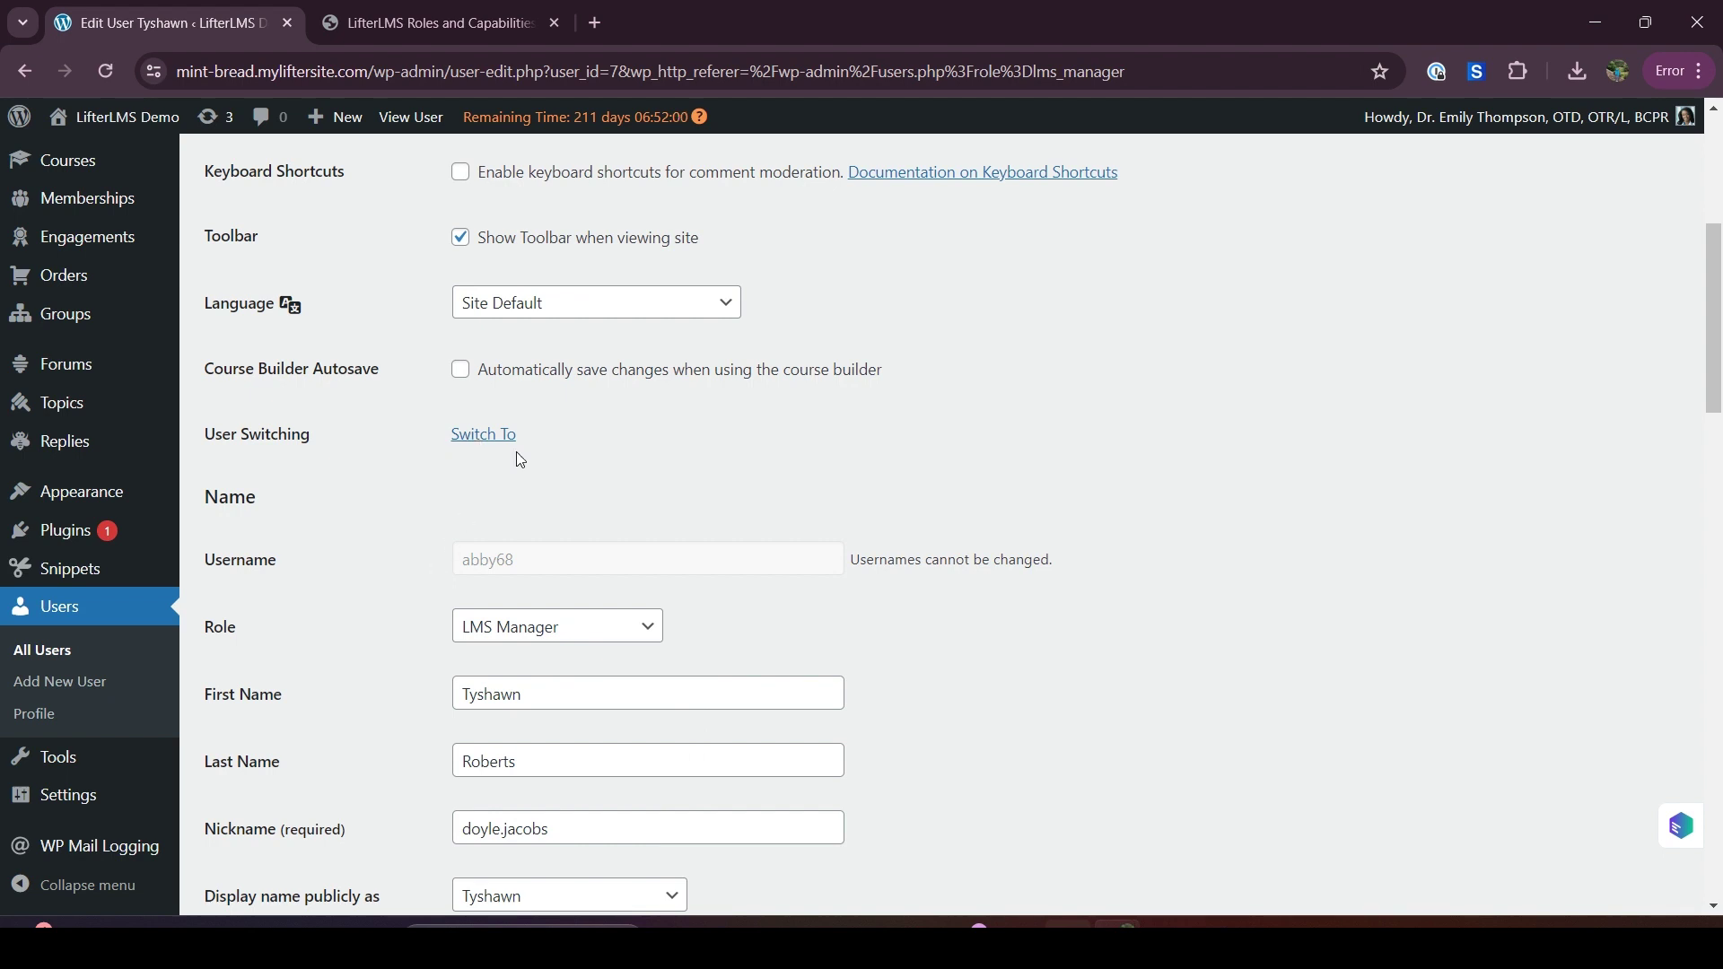
right_click(475, 434)
key(Escape)
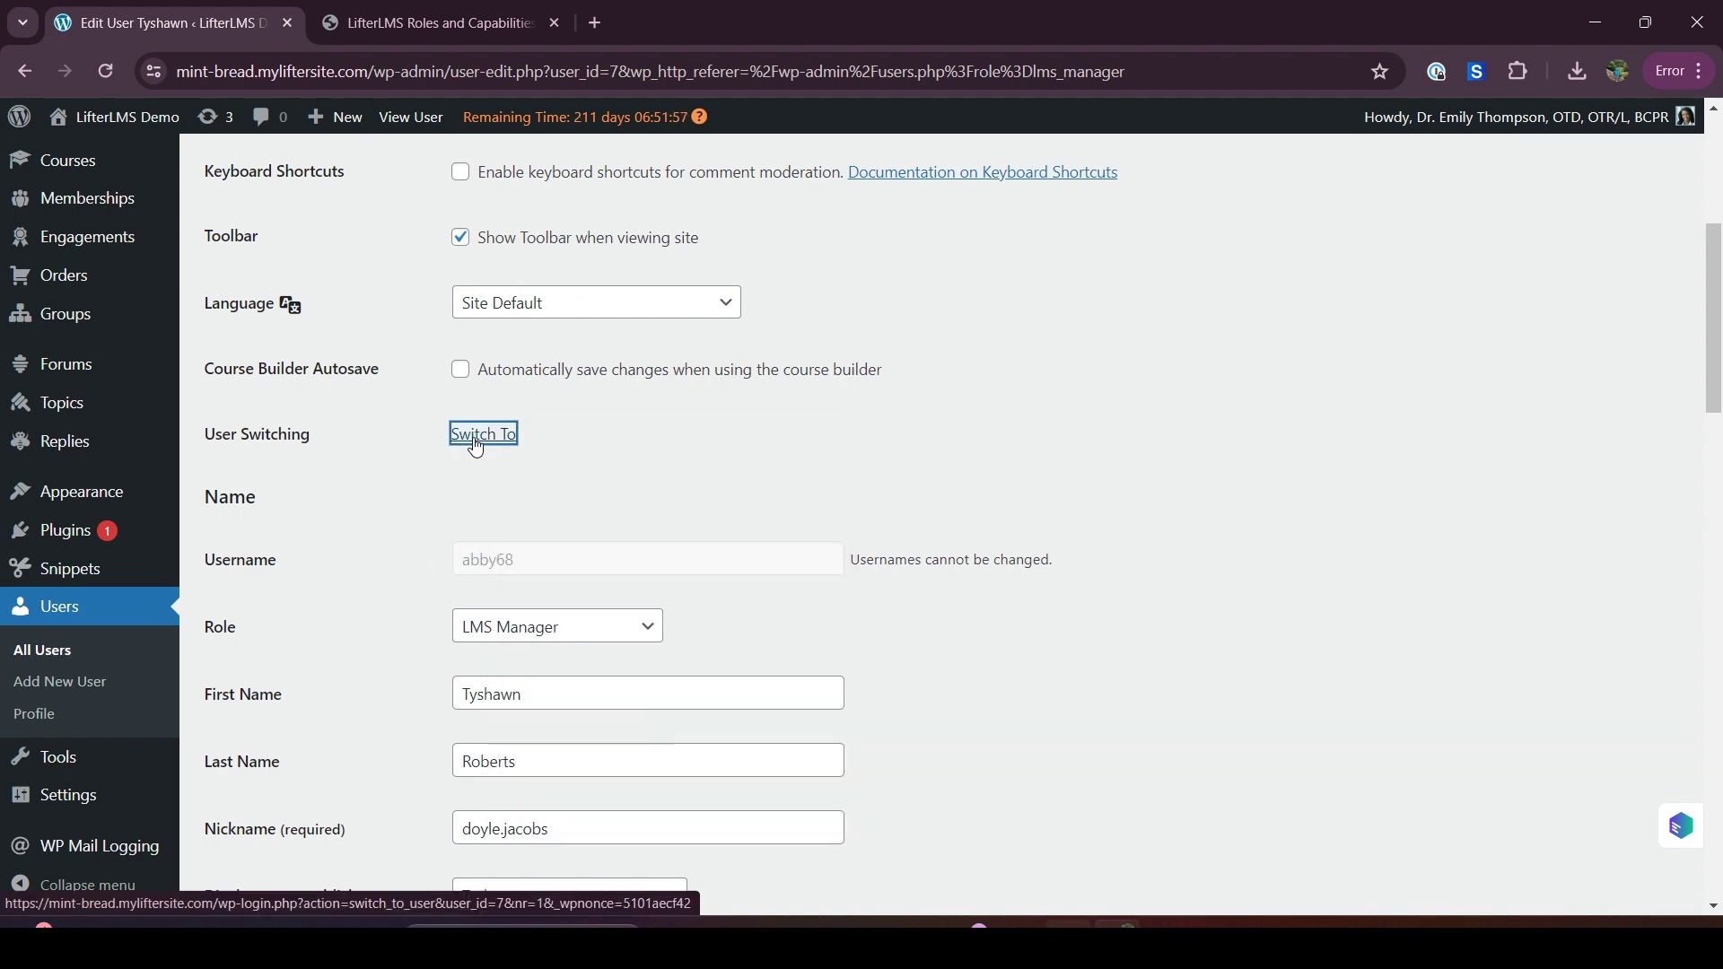
click(477, 443)
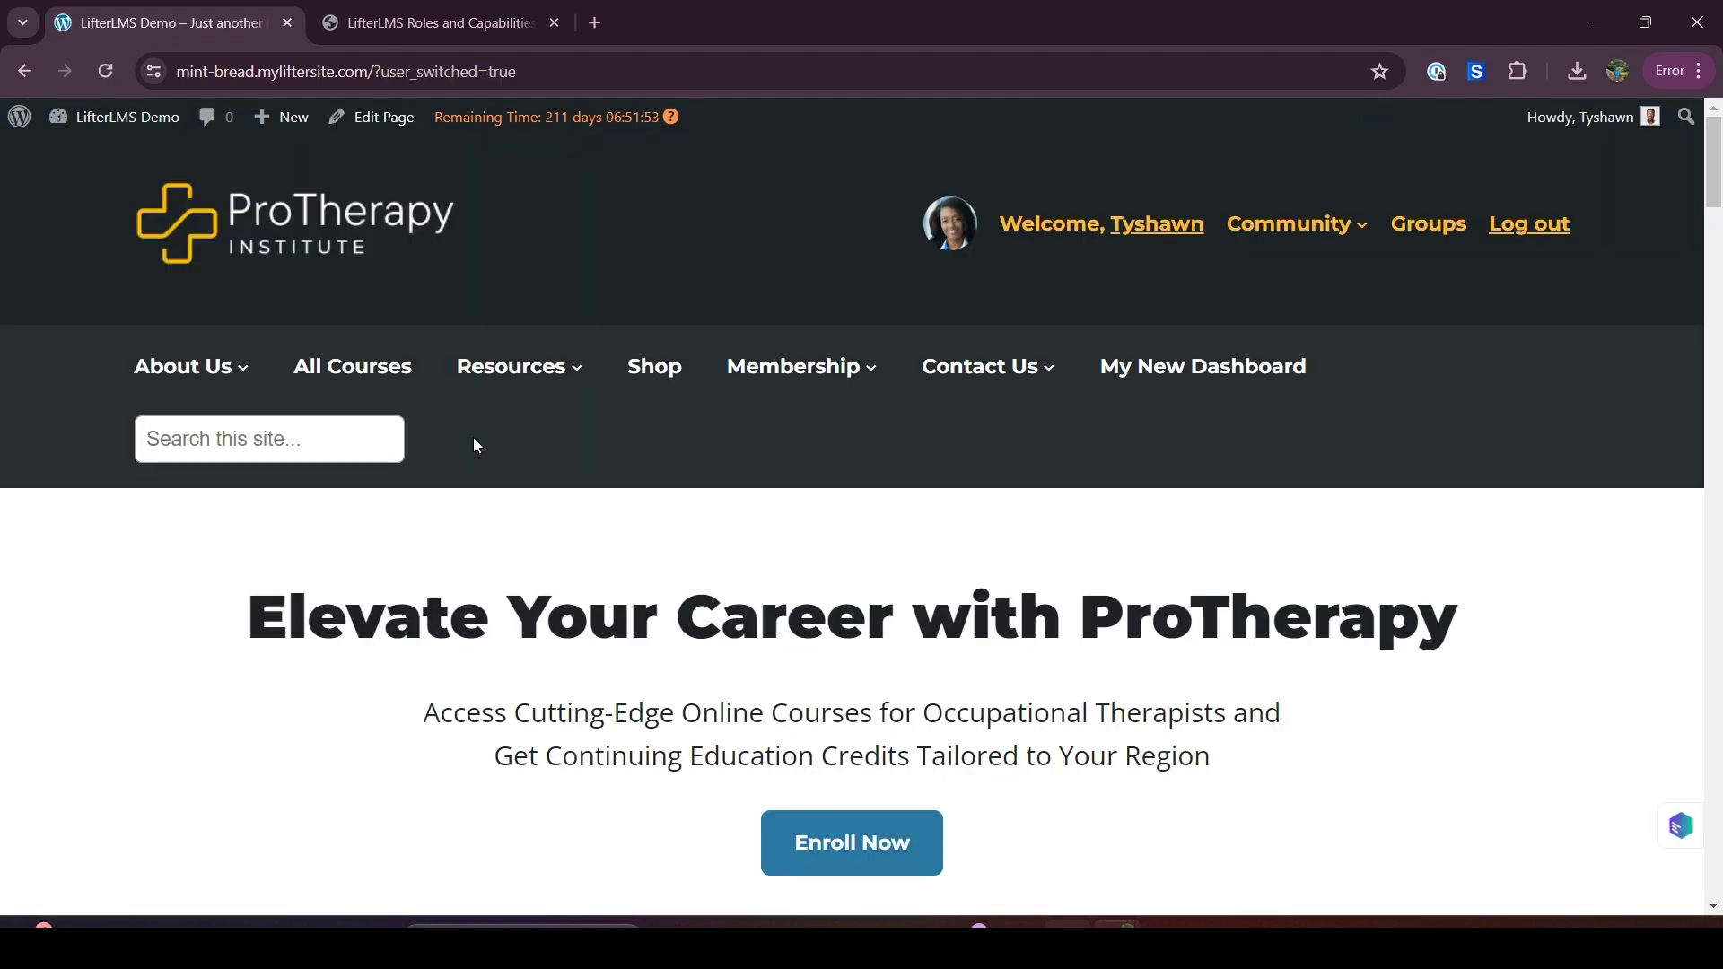
As LMS Manager, open the admin Dashboard and review the Courses, Memberships, LifterLMS and Users menus
mouse_move(124, 126)
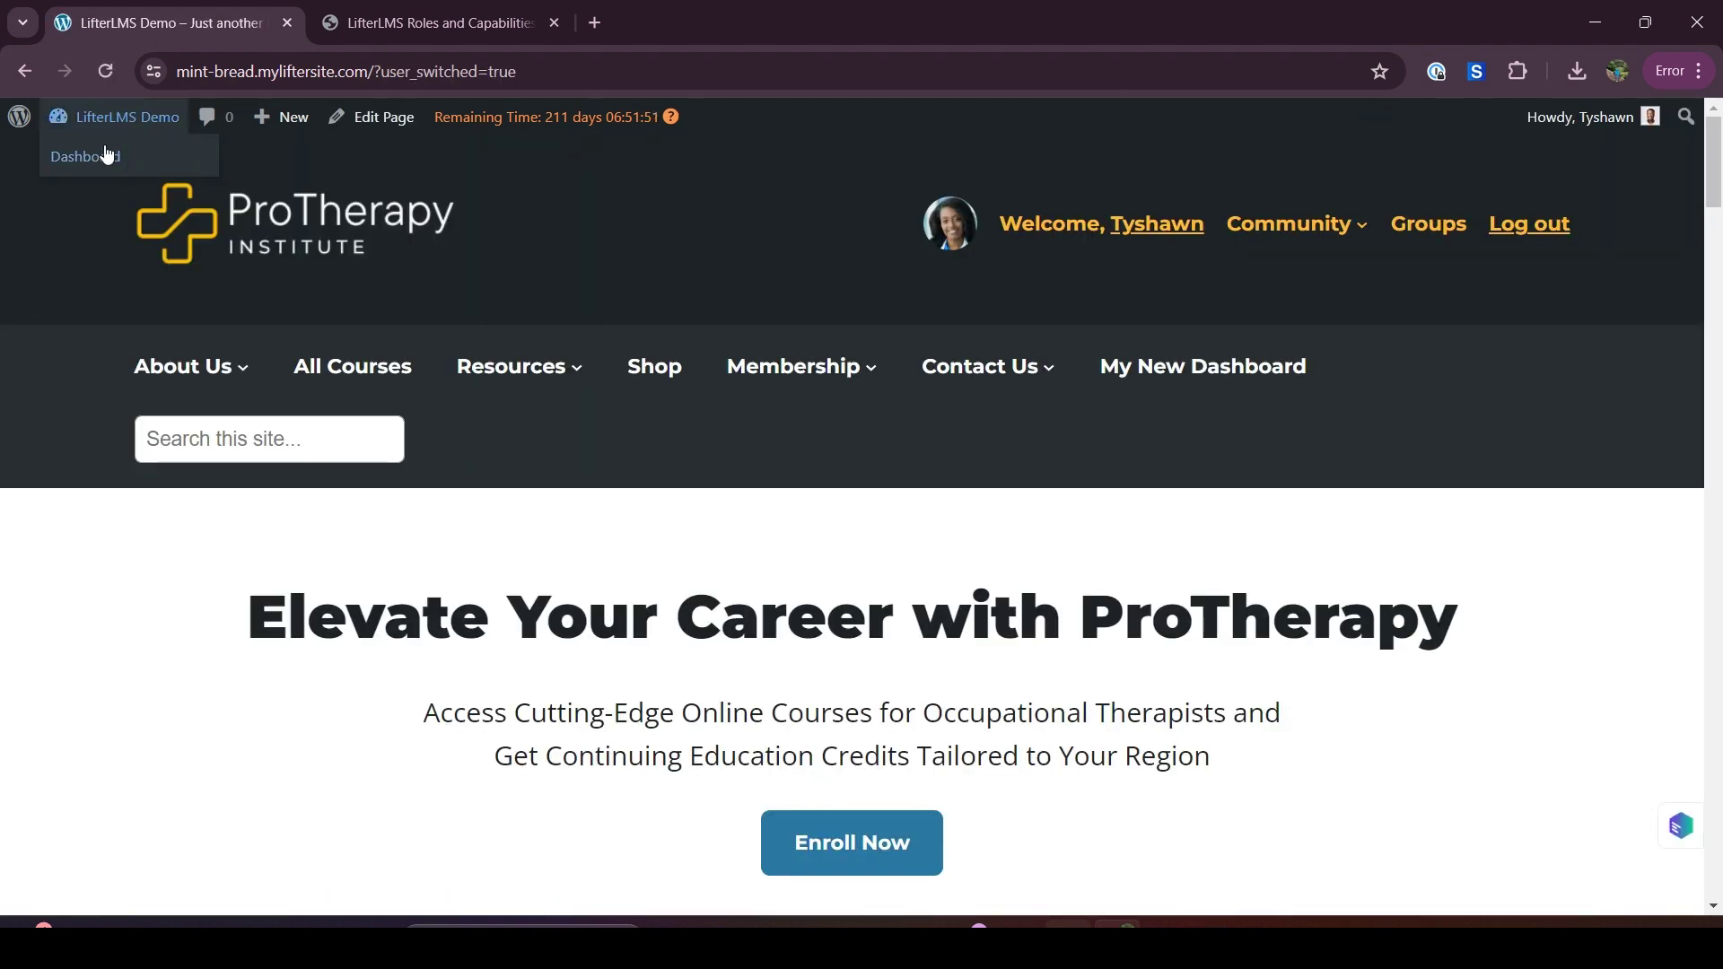
click(105, 158)
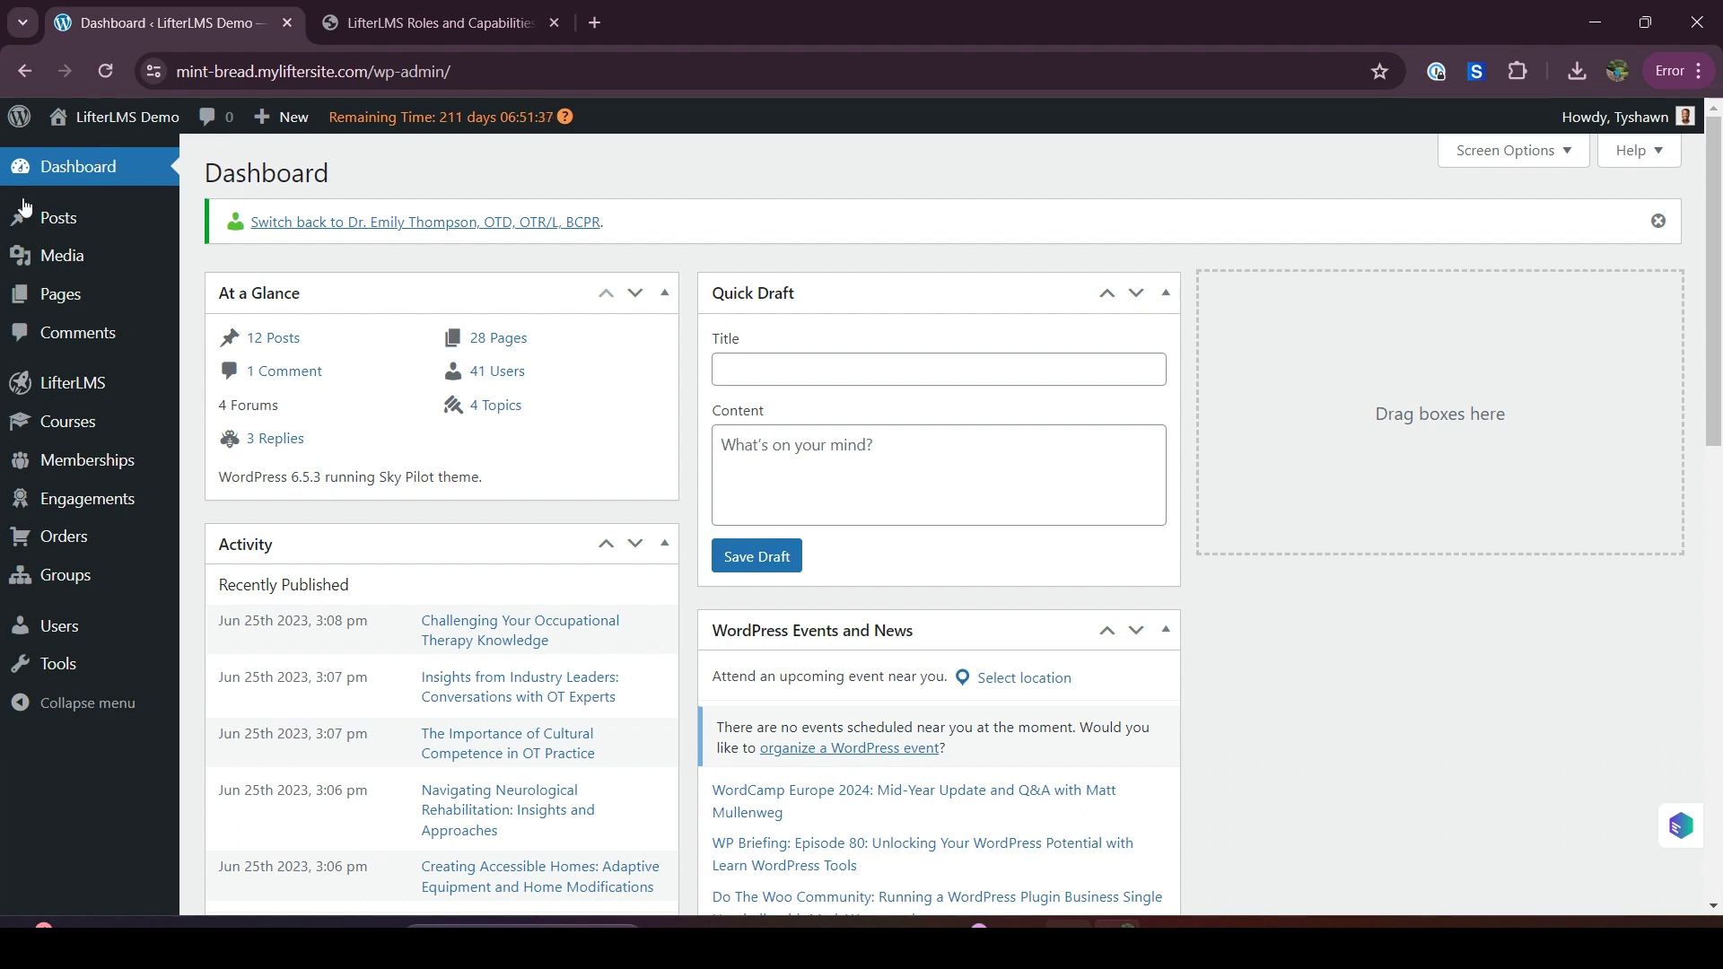
mouse_move(65, 436)
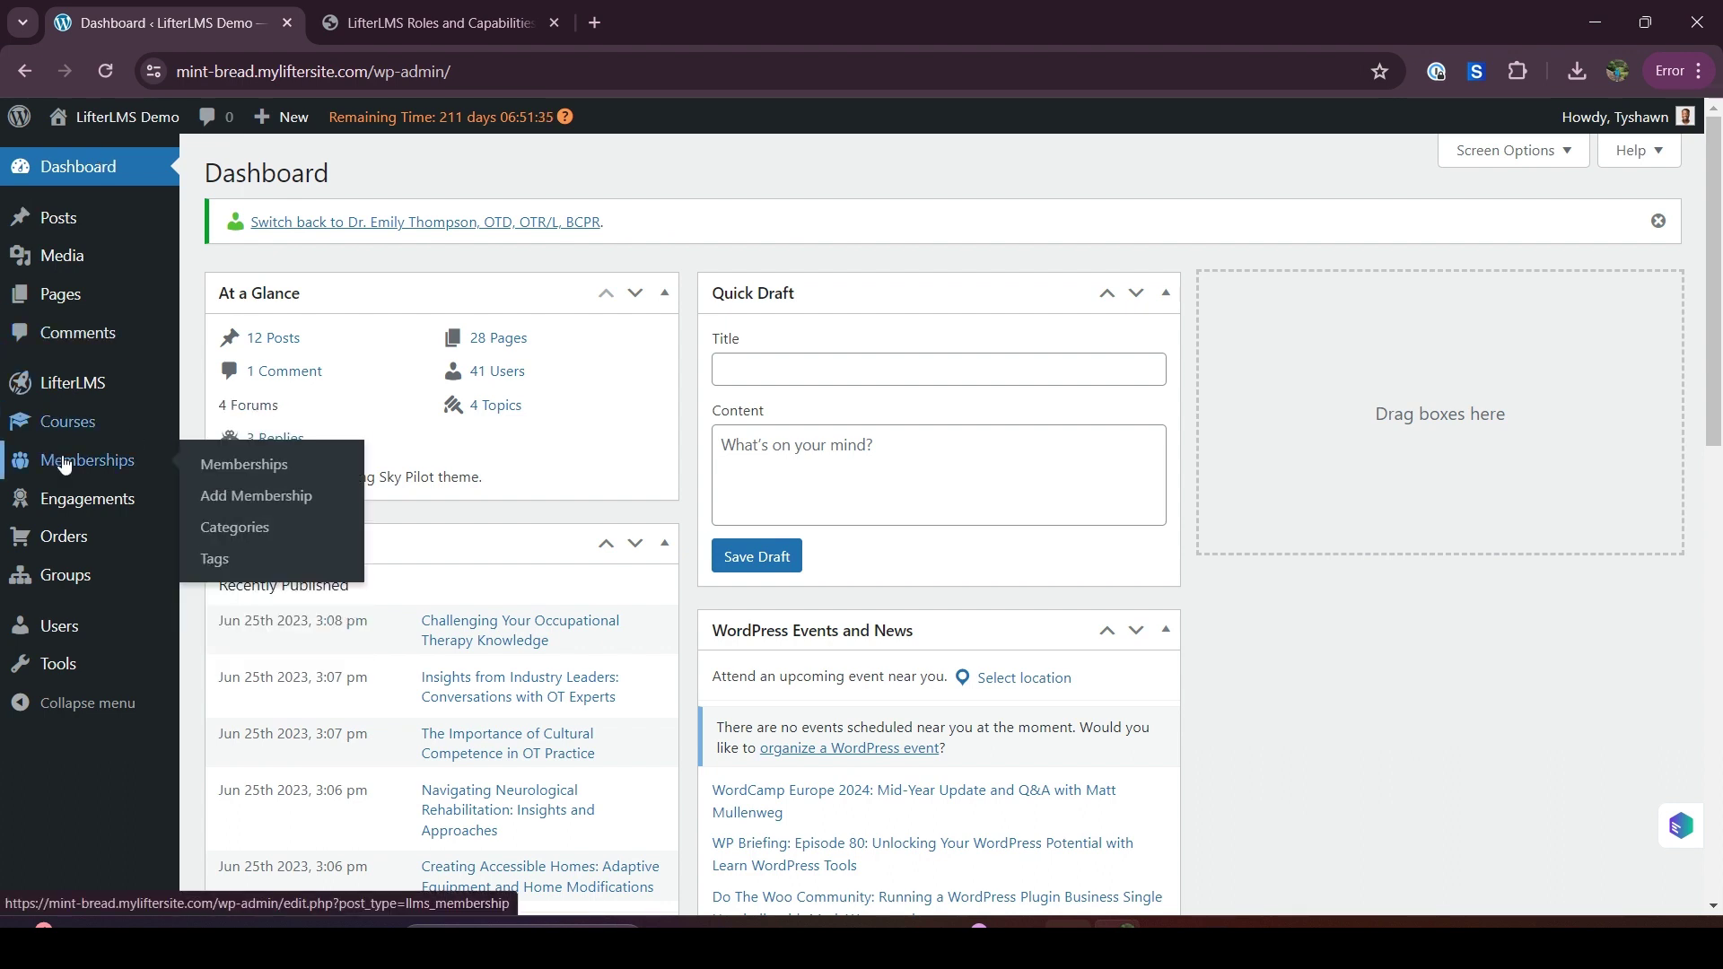
mouse_move(106, 482)
mouse_move(72, 400)
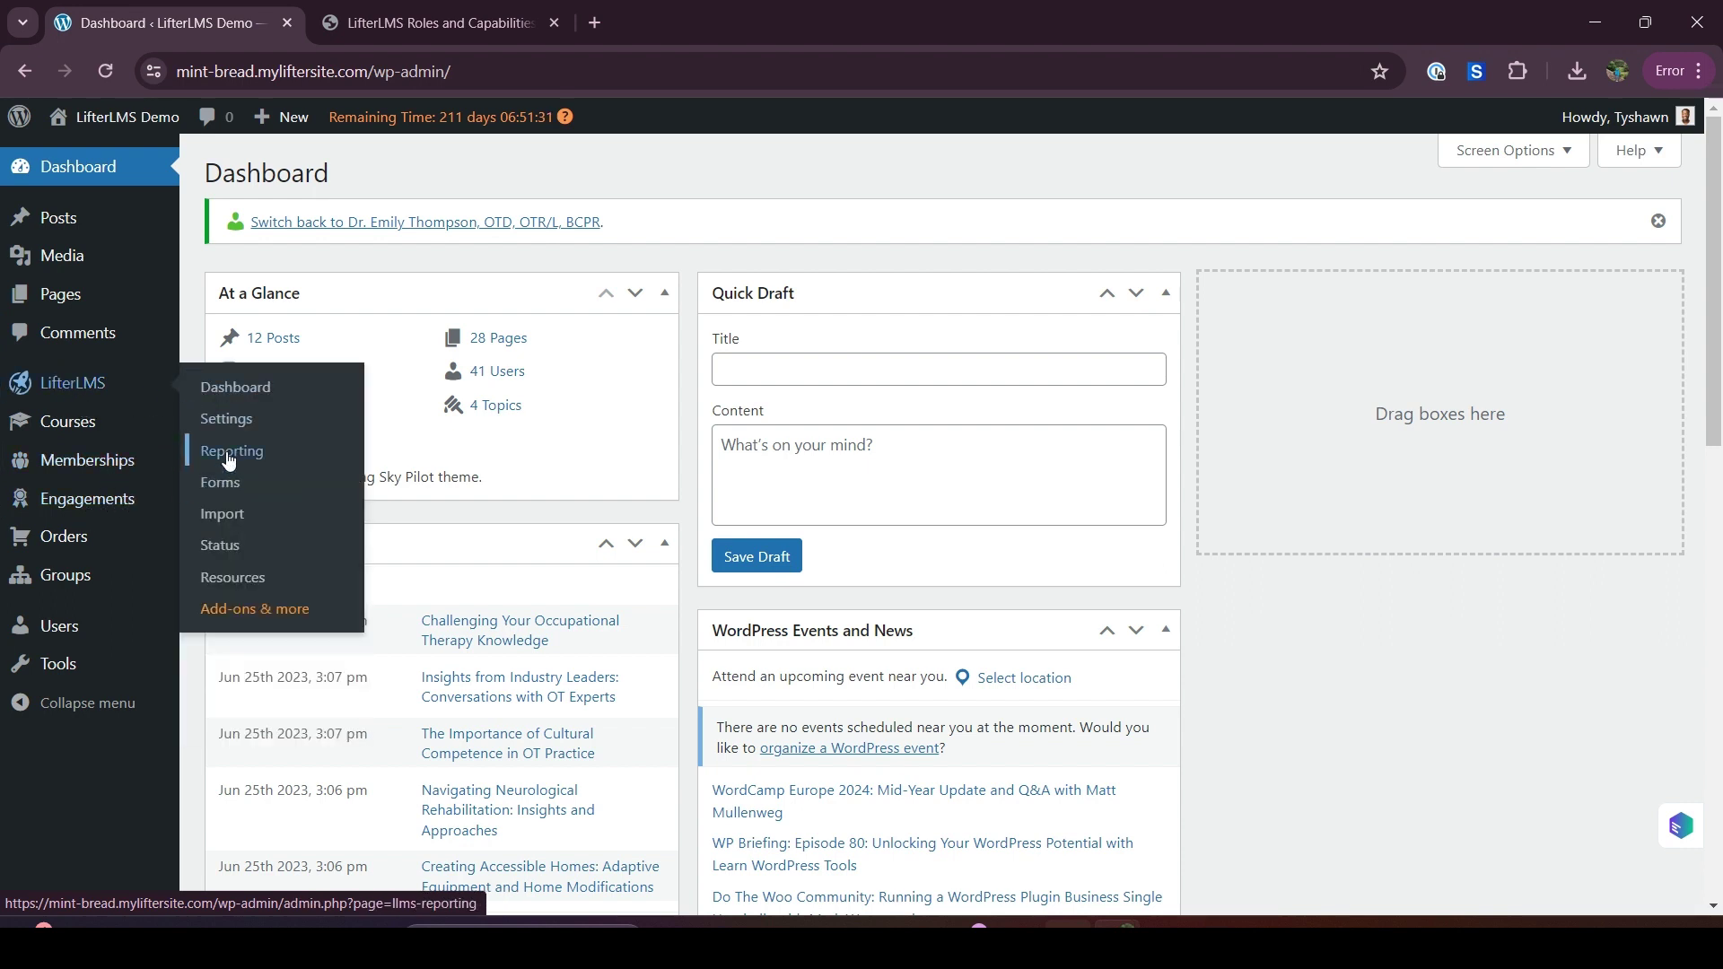
mouse_move(61, 639)
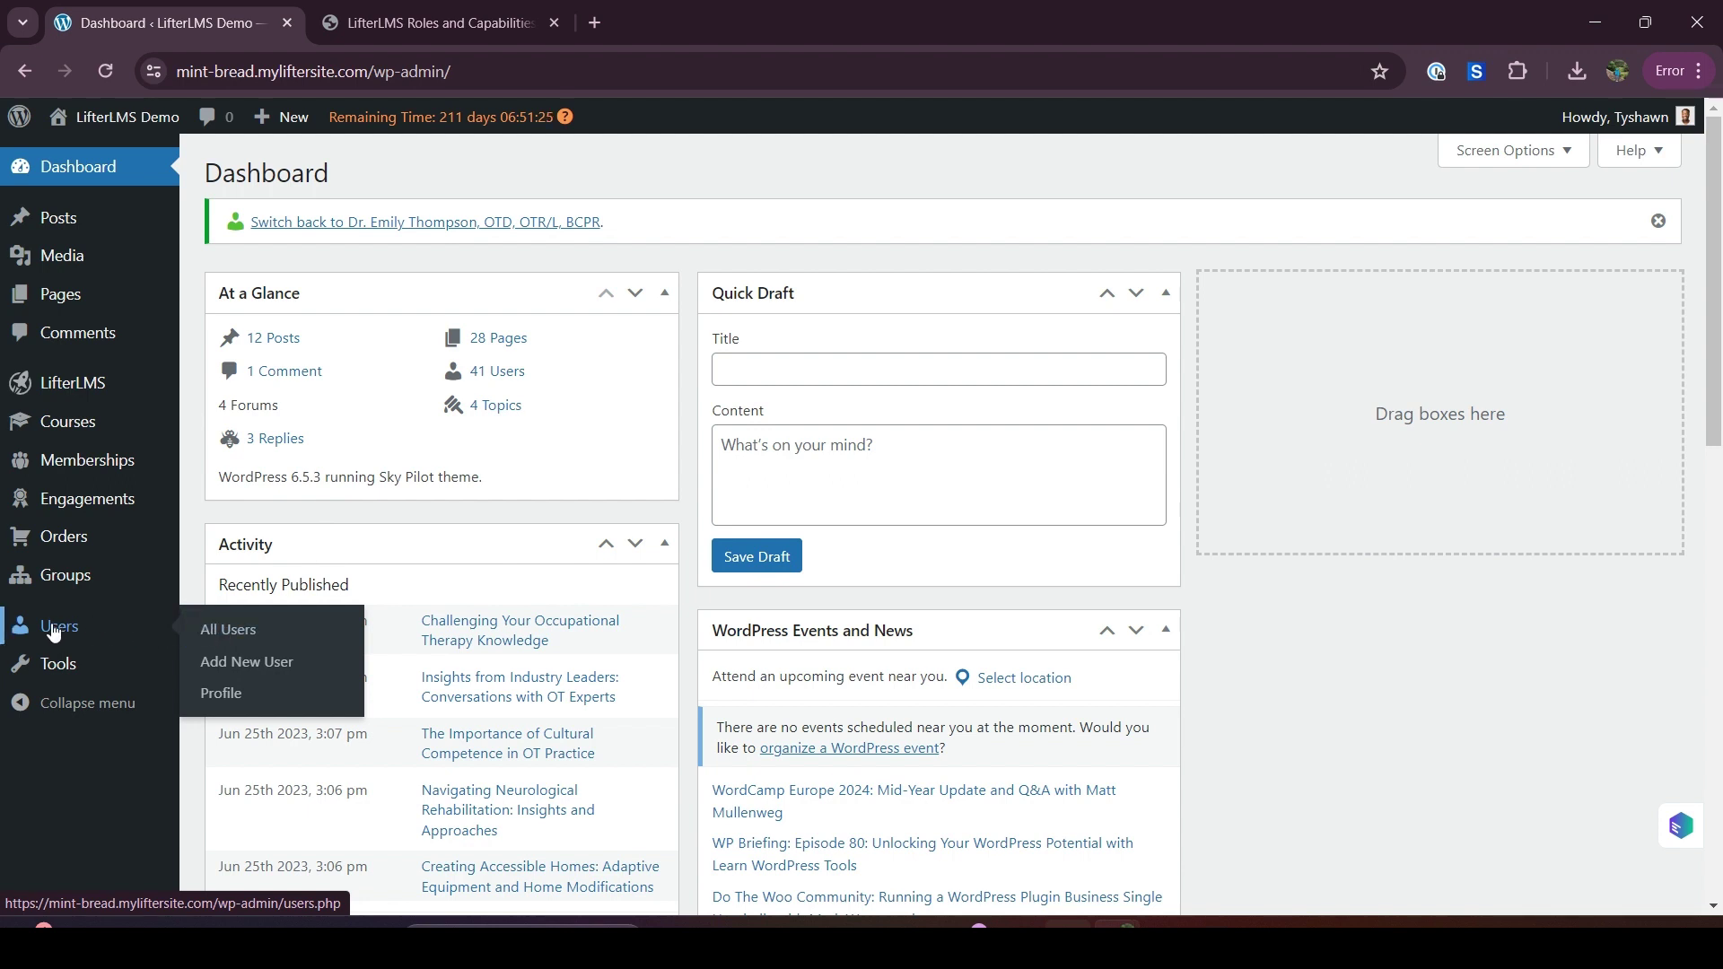
Open All Users in a new tab and filter it to 'Instructor (8)'
right_click(218, 636)
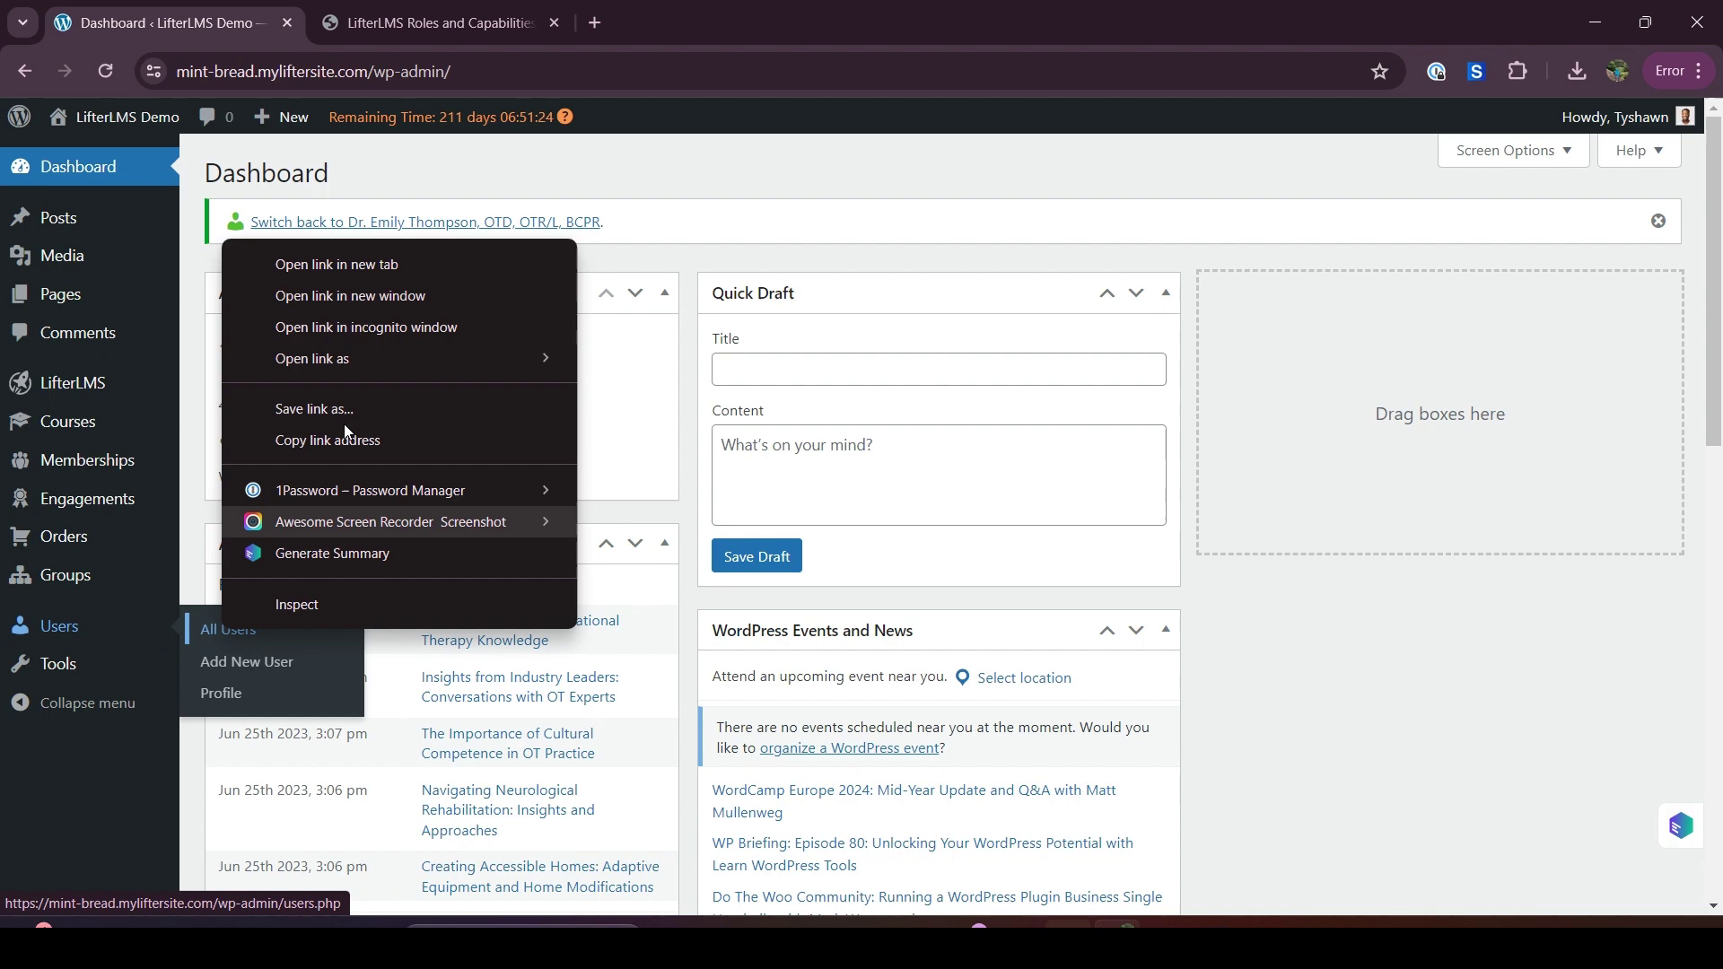
click(350, 271)
click(505, 7)
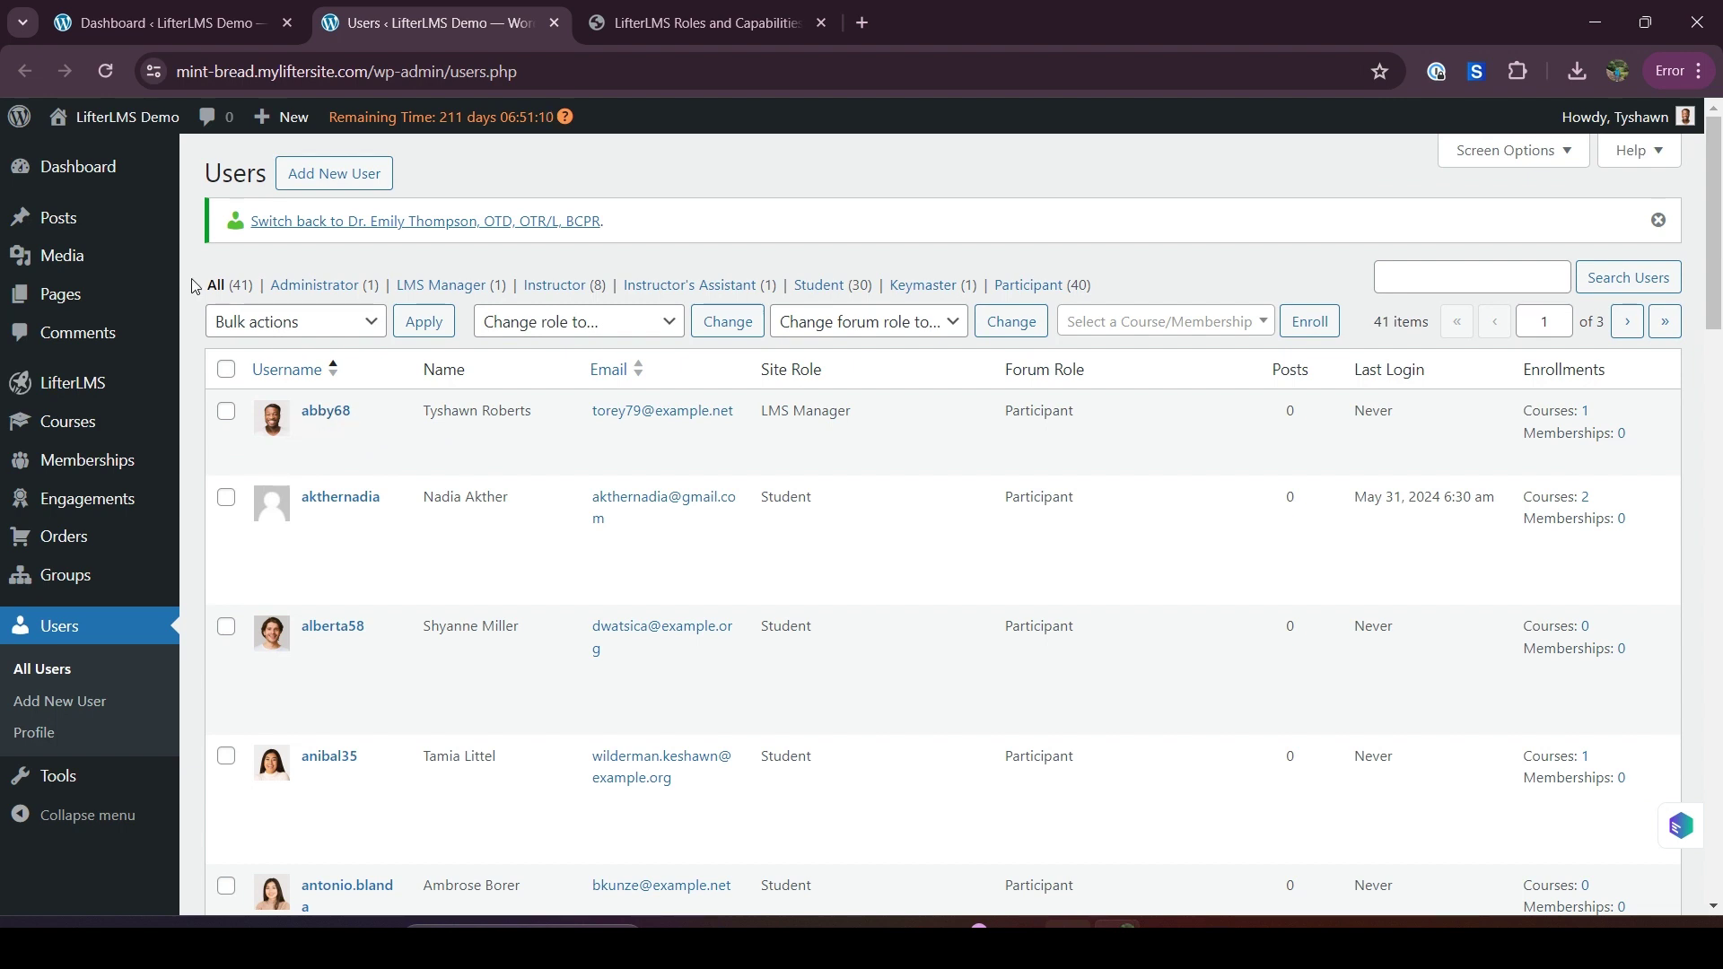
mouse_move(176, 272)
click(550, 287)
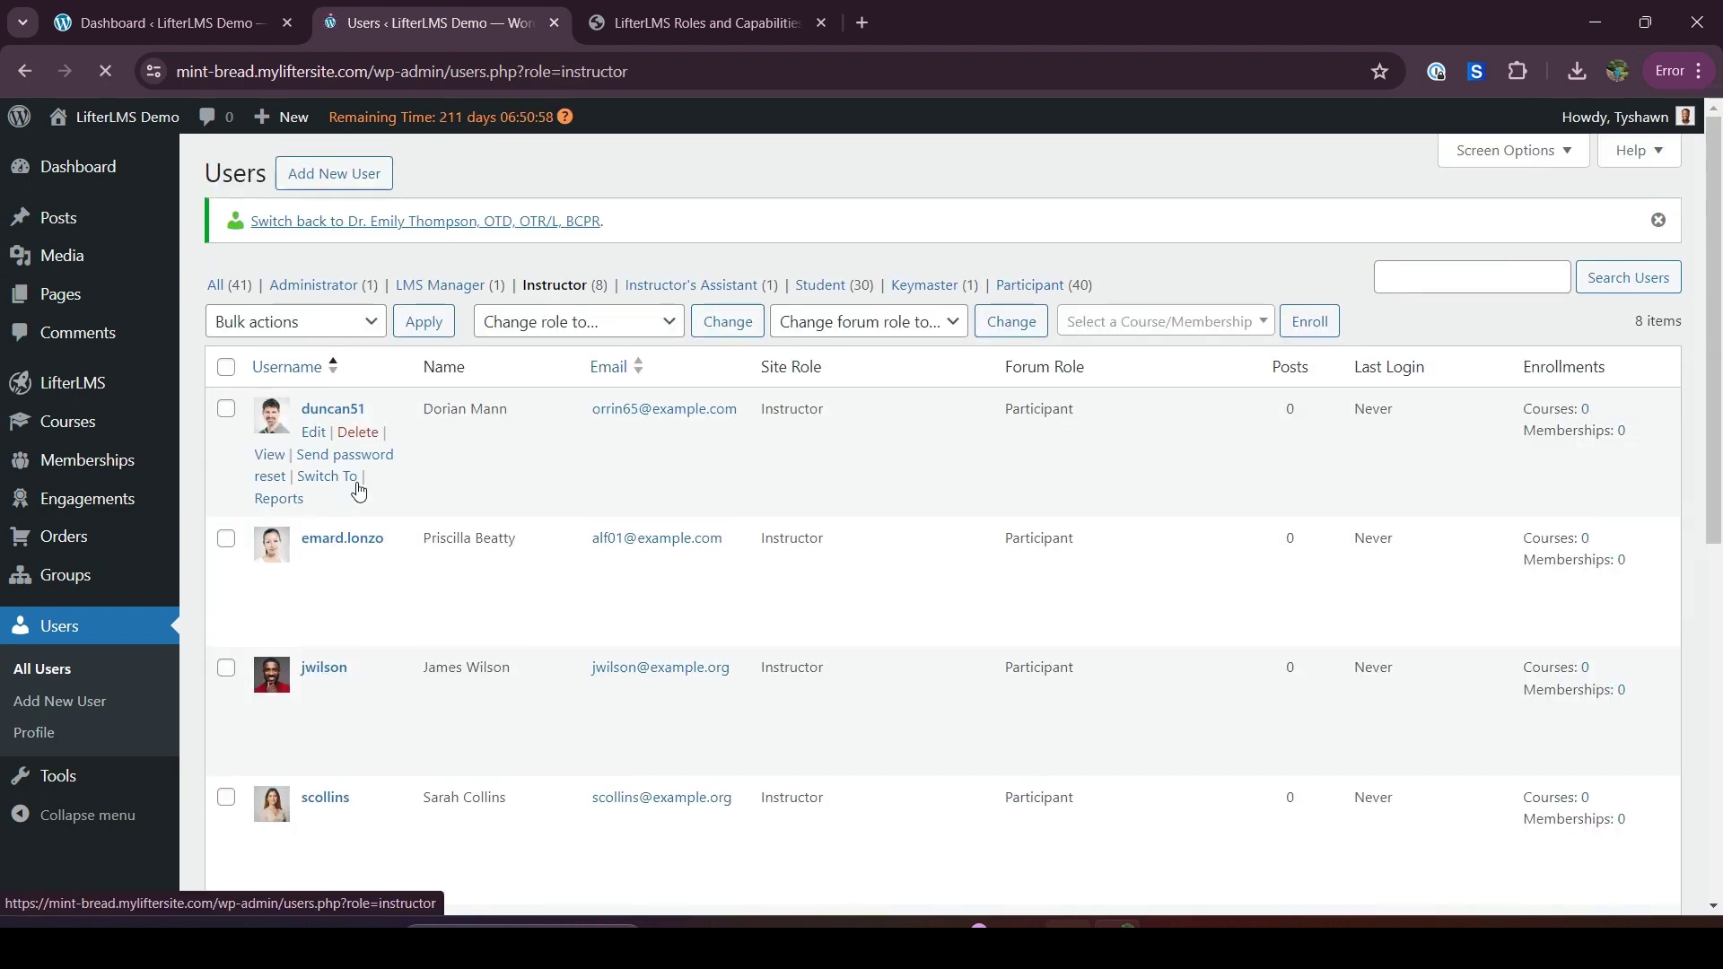
Switch into one of the listed instructors' accounts
scroll(366, 694, down, 1)
scroll(366, 694, down, 2)
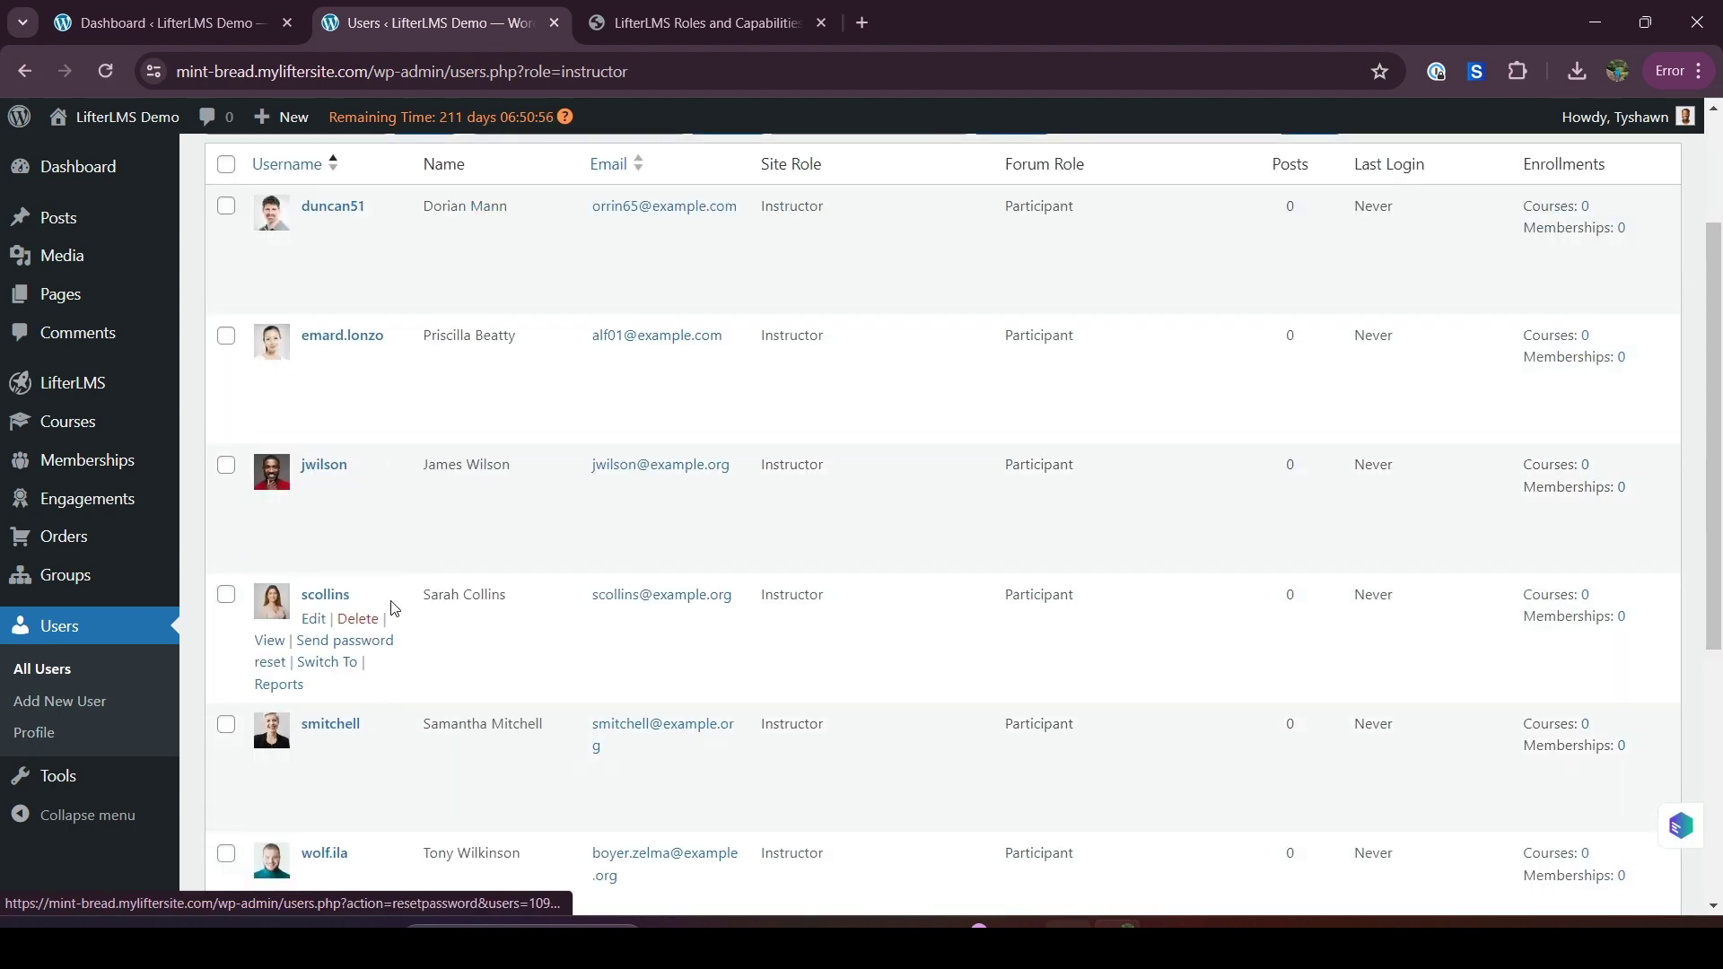
scroll(389, 604, up, 3)
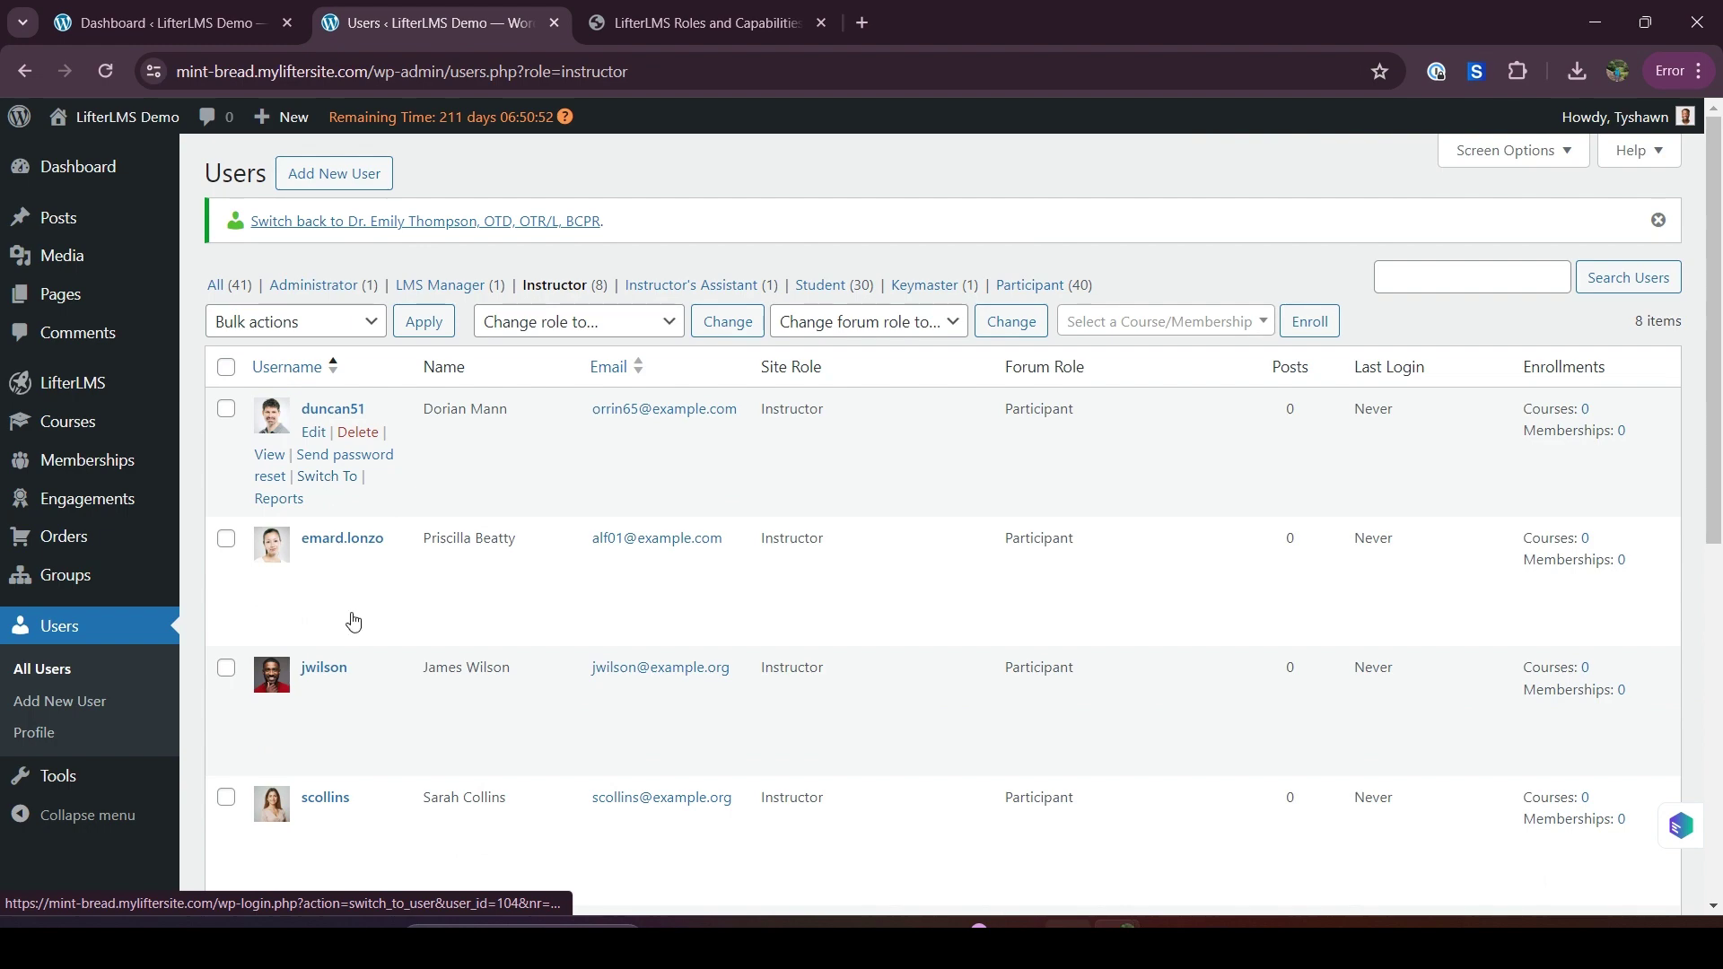
scroll(354, 616, down, 5)
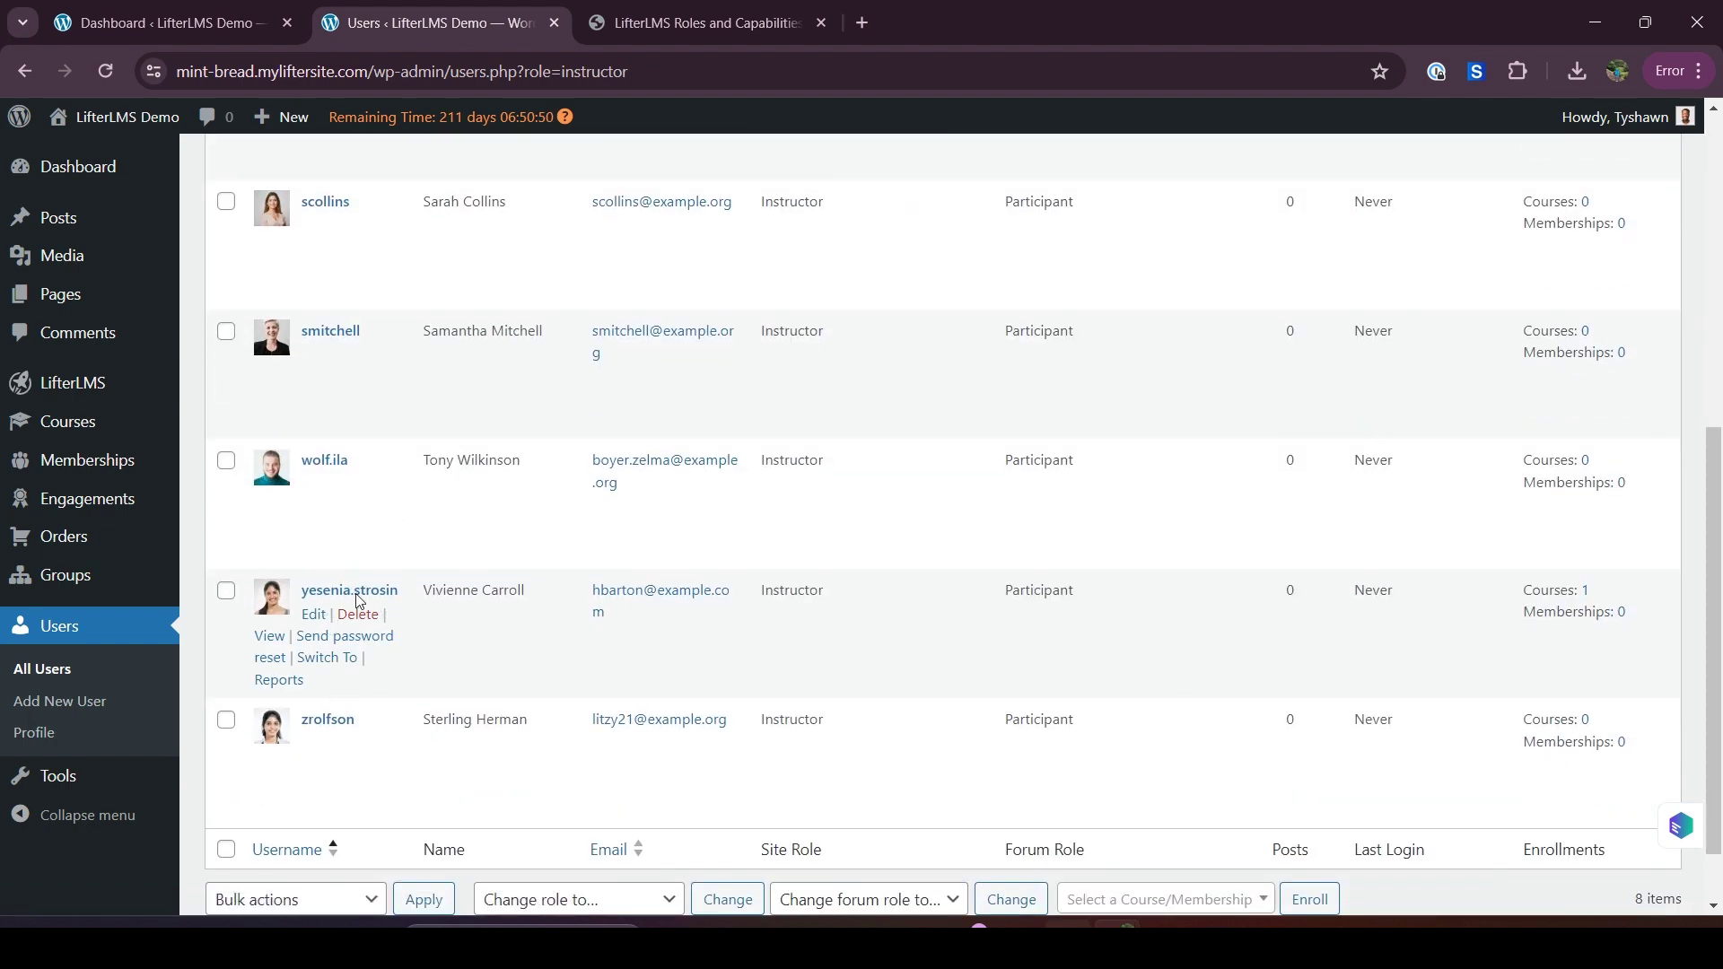
click(323, 662)
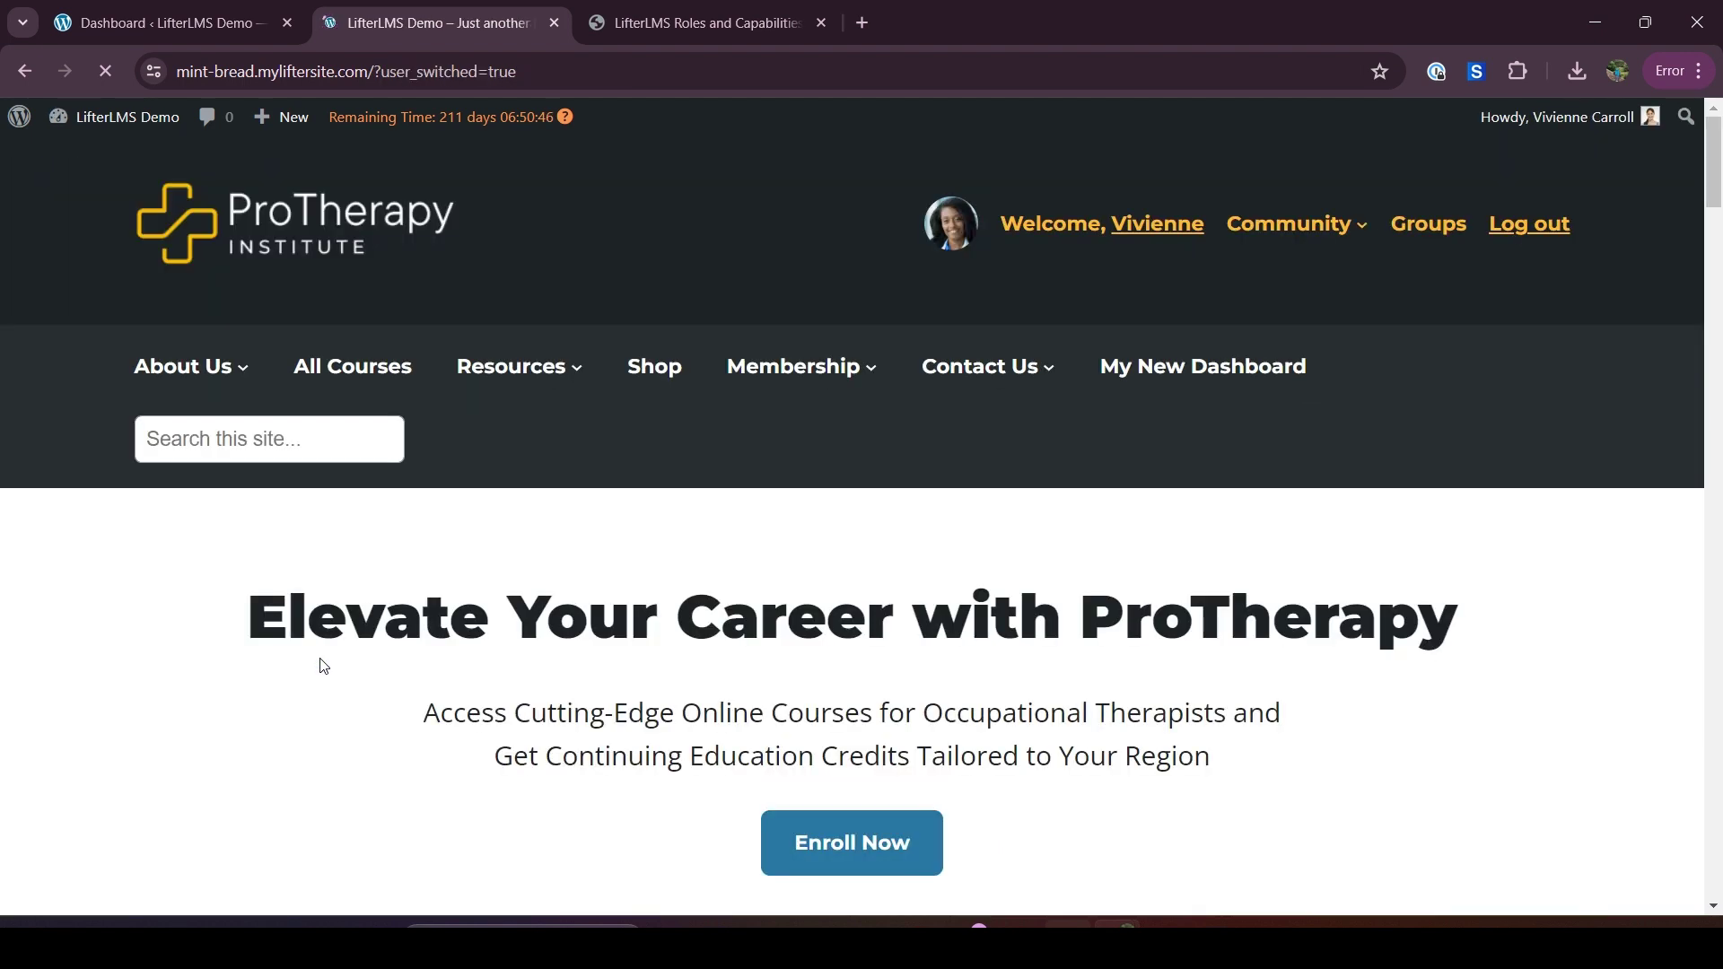
mouse_move(135, 121)
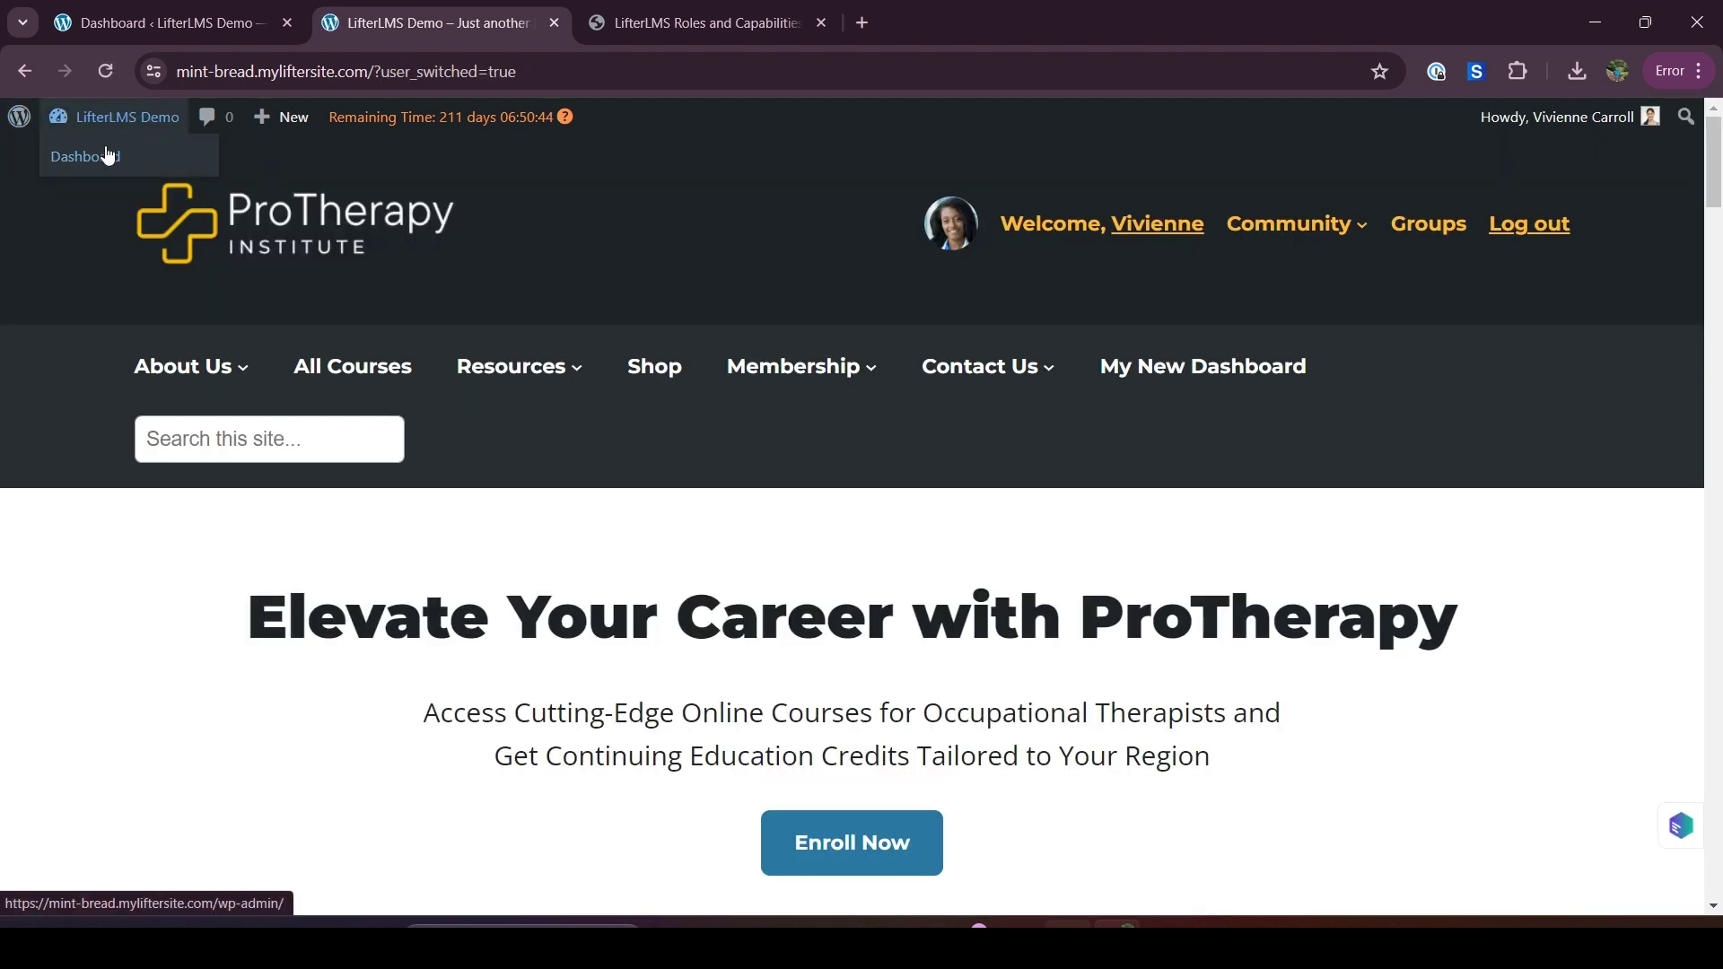
click(107, 159)
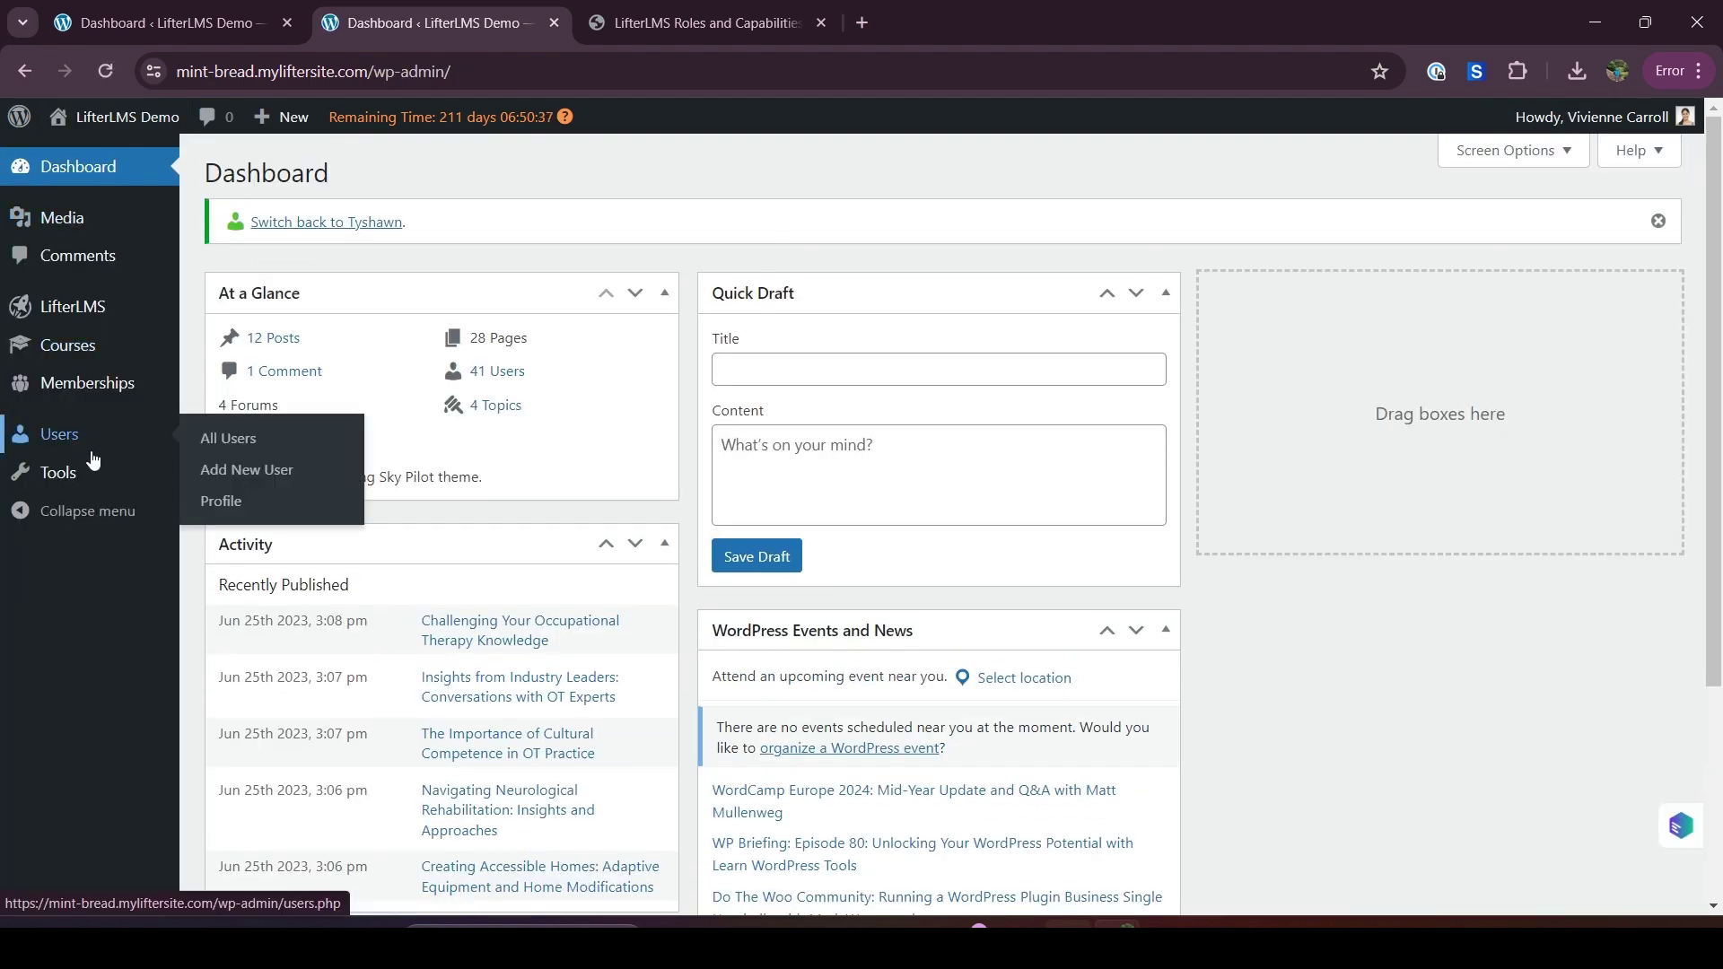
mouse_move(163, 356)
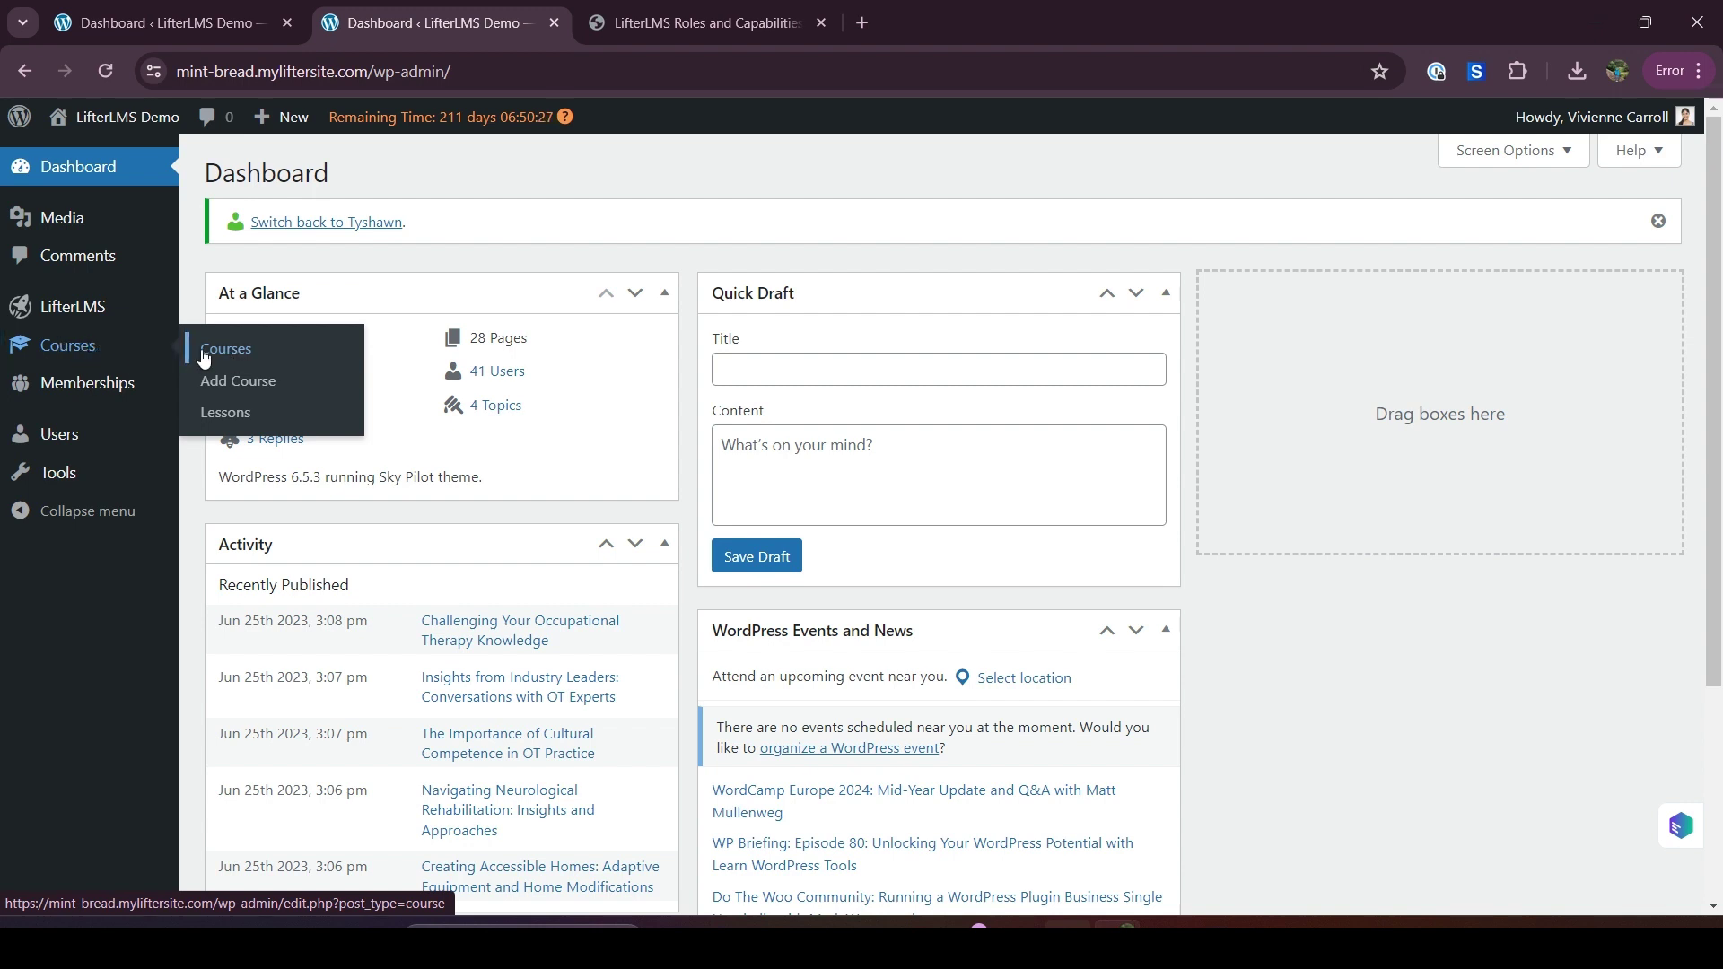
click(204, 358)
scroll(377, 626, down, 1)
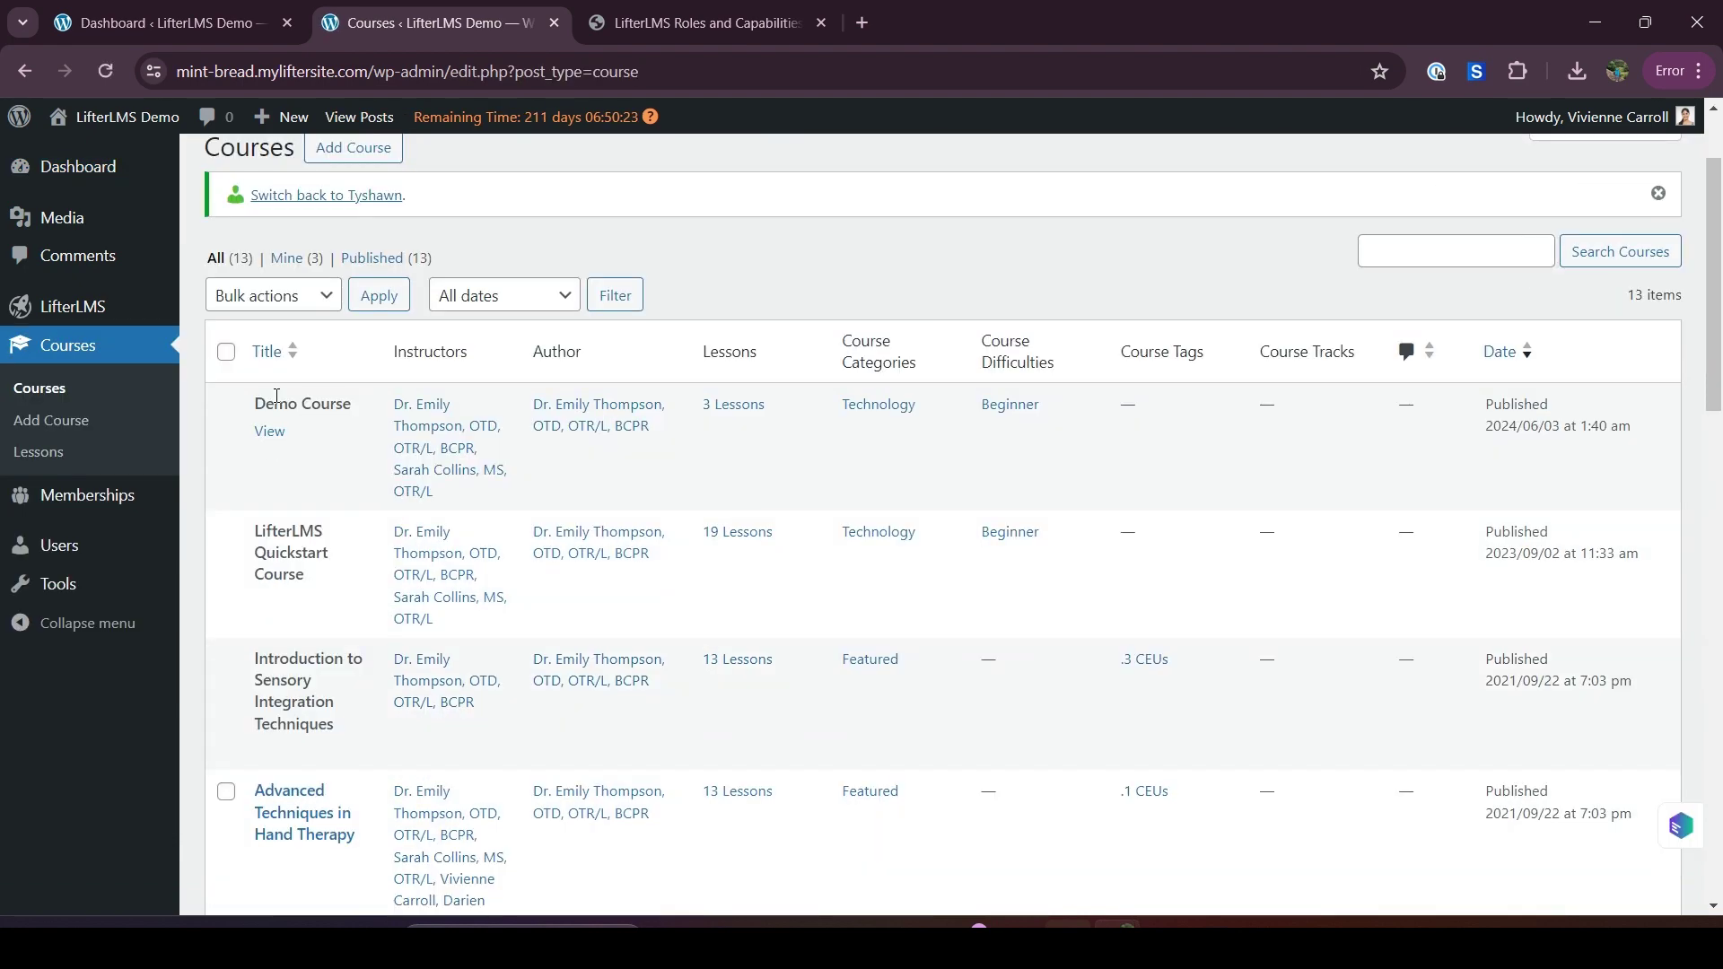
scroll(316, 634, down, 1)
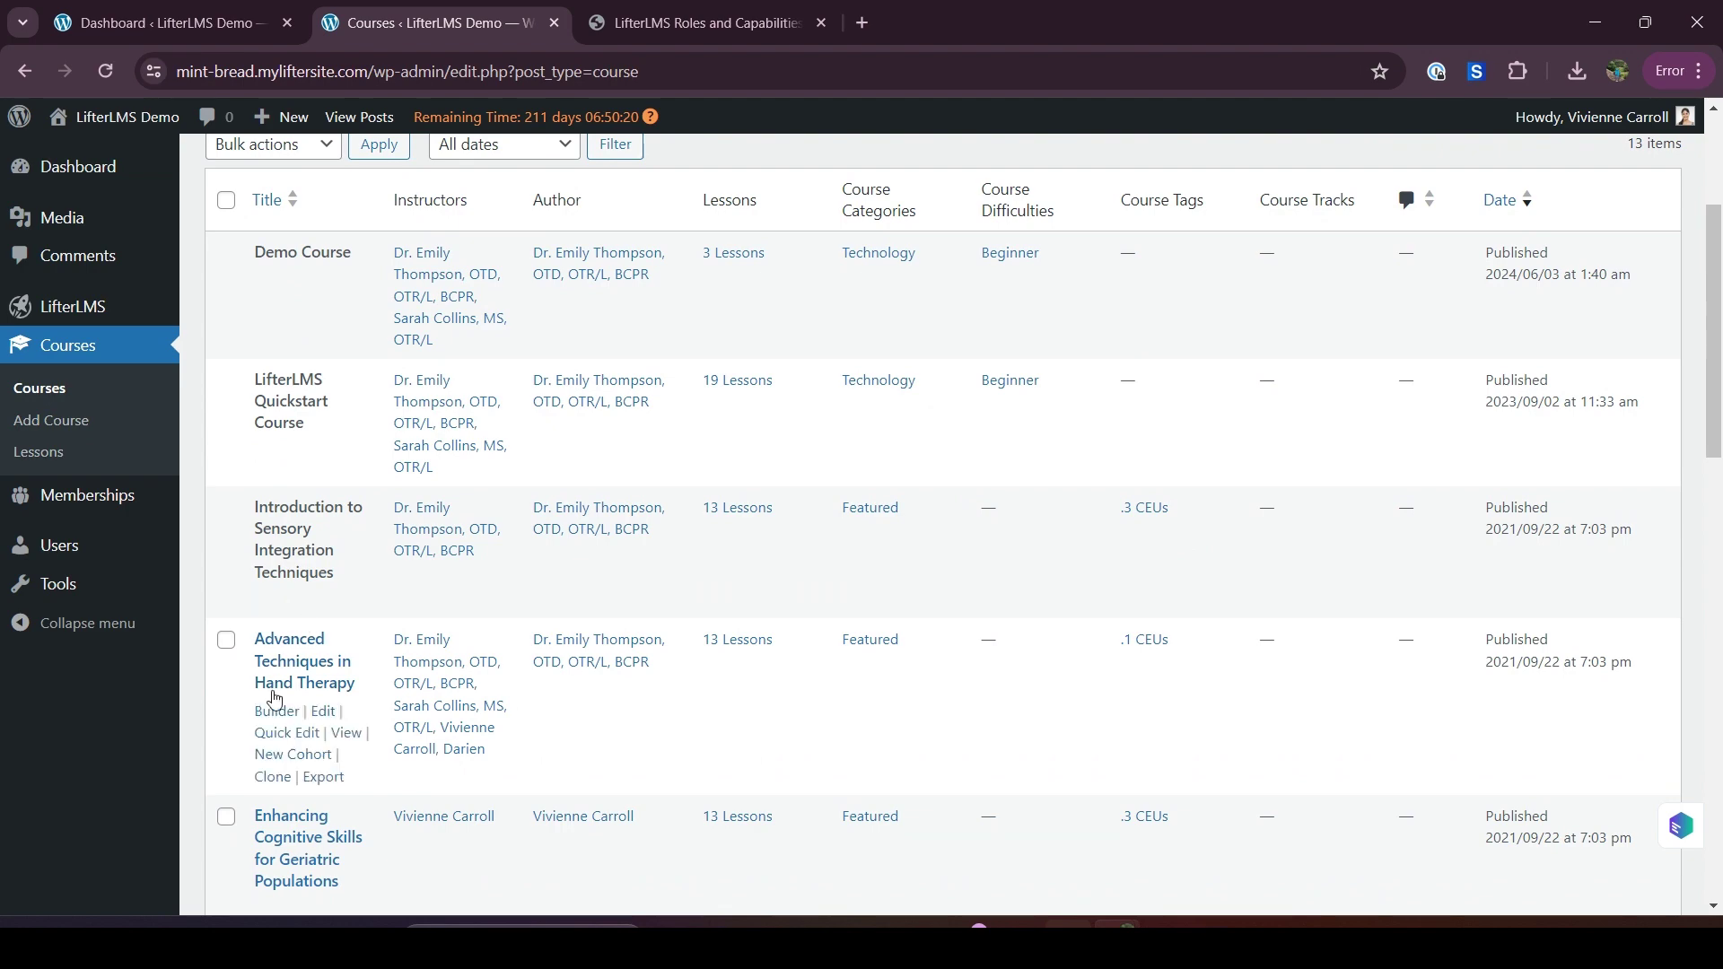
scroll(305, 699, up, 2)
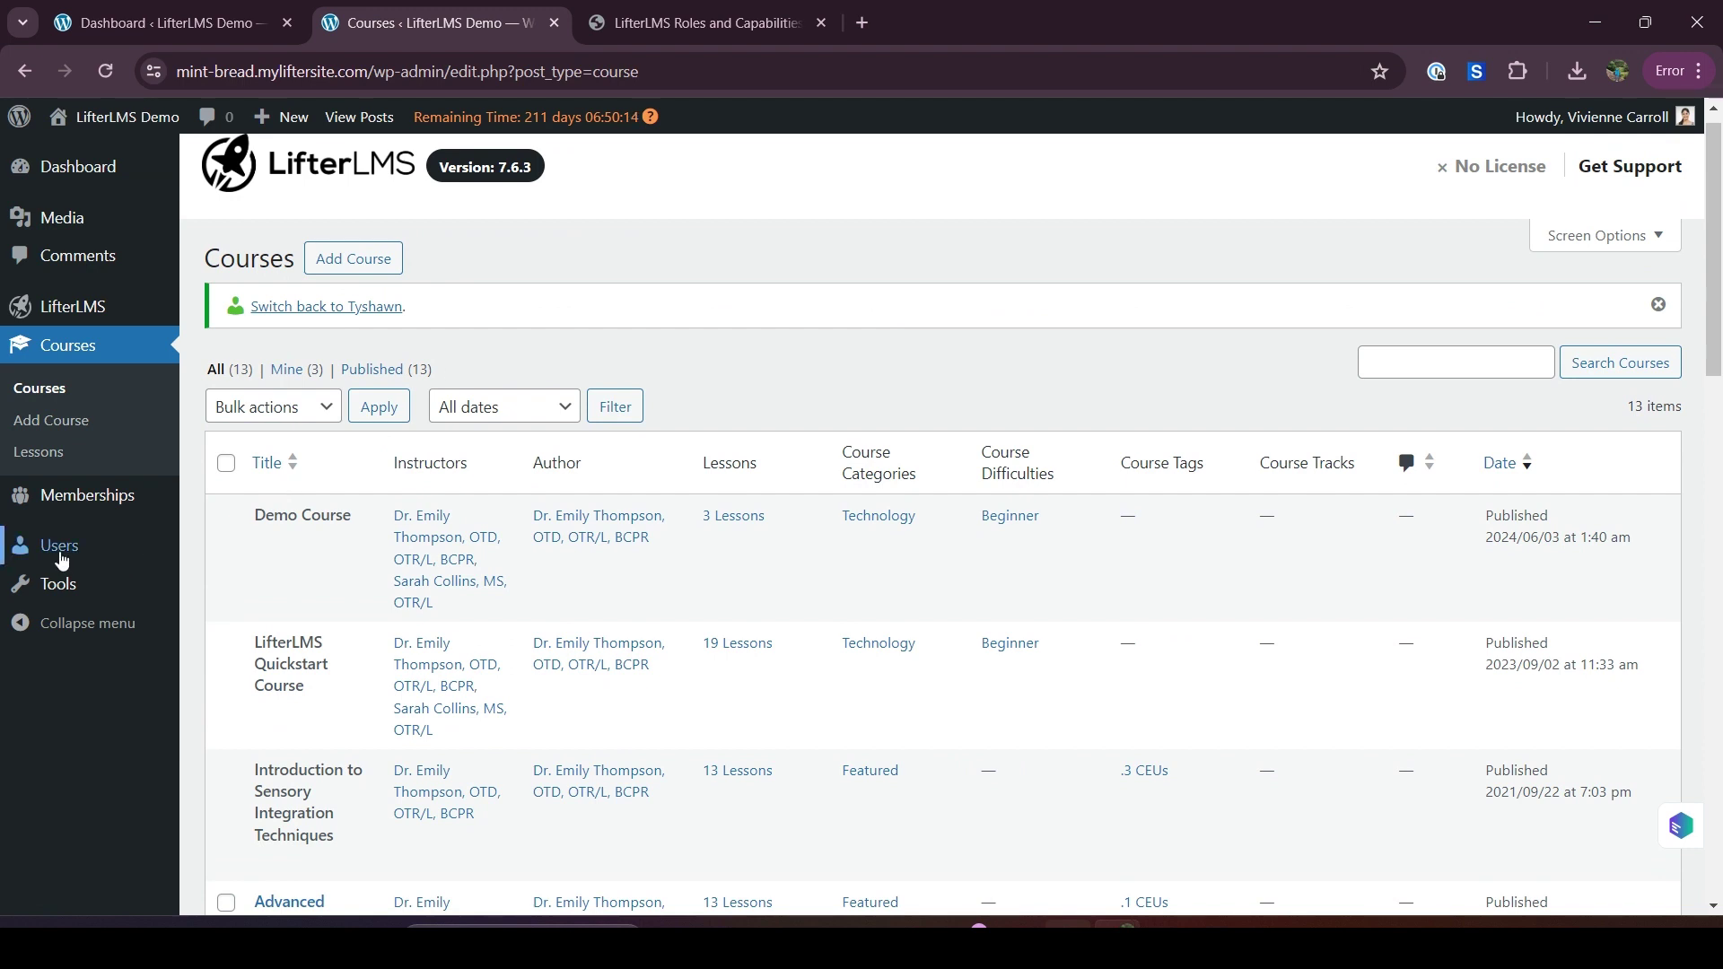
Open the All Users list in a new browser tab
mouse_move(59, 547)
right_click(223, 550)
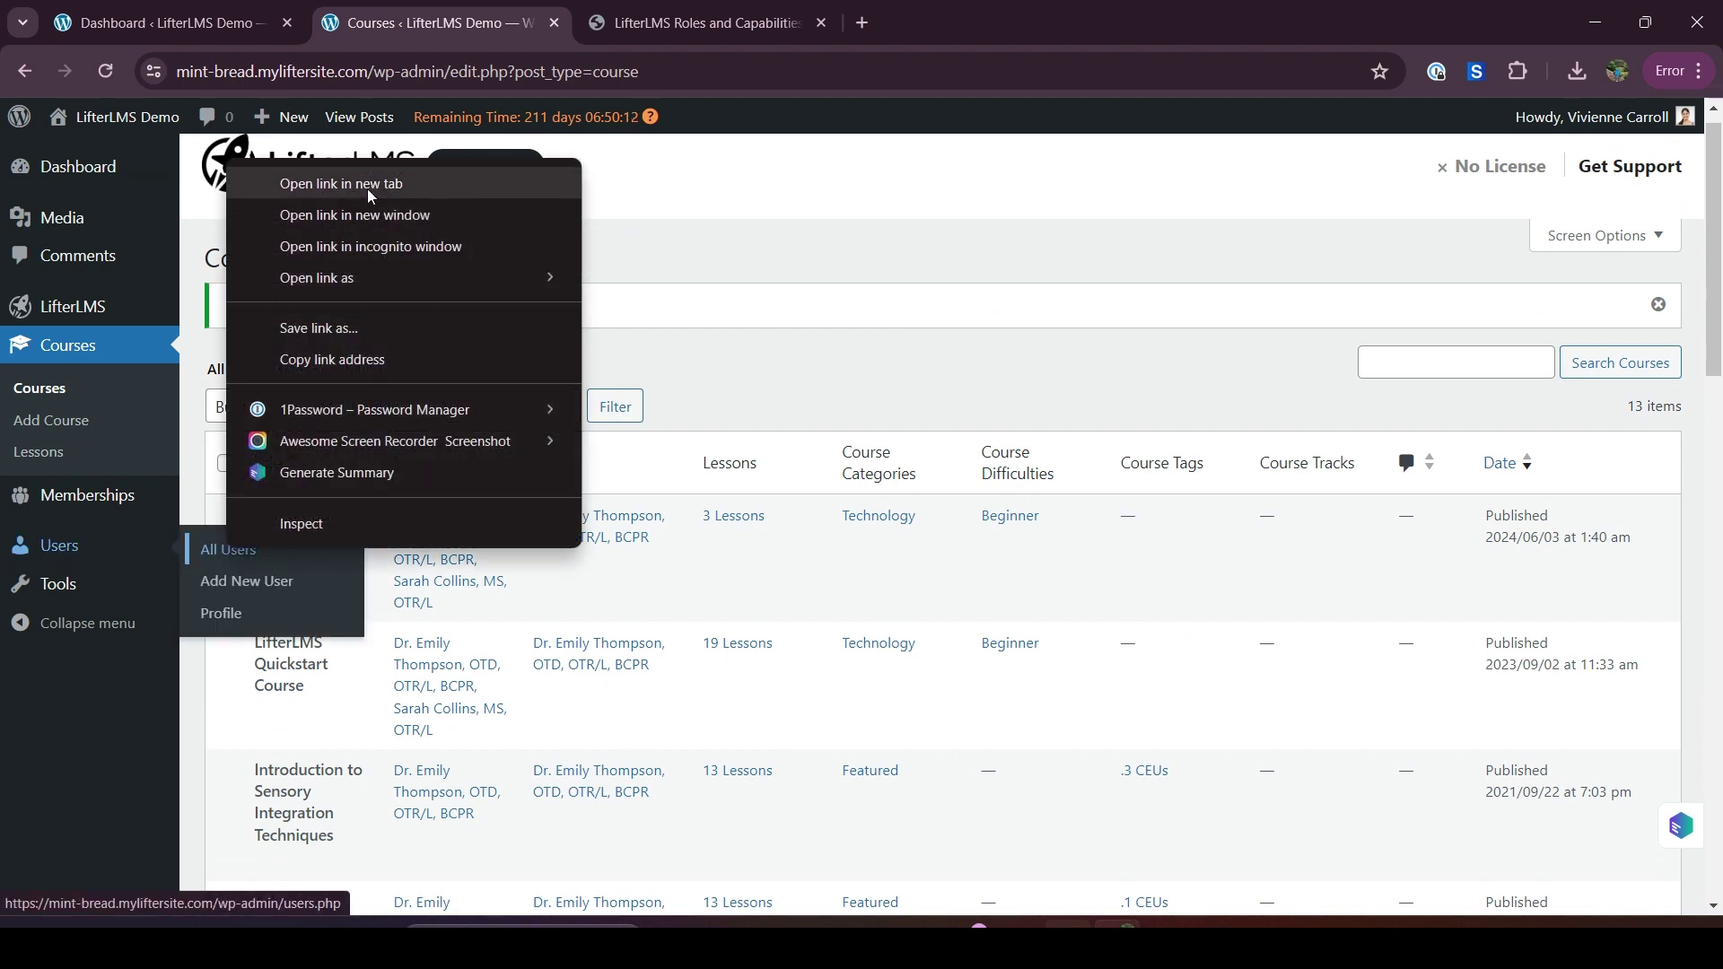
click(371, 189)
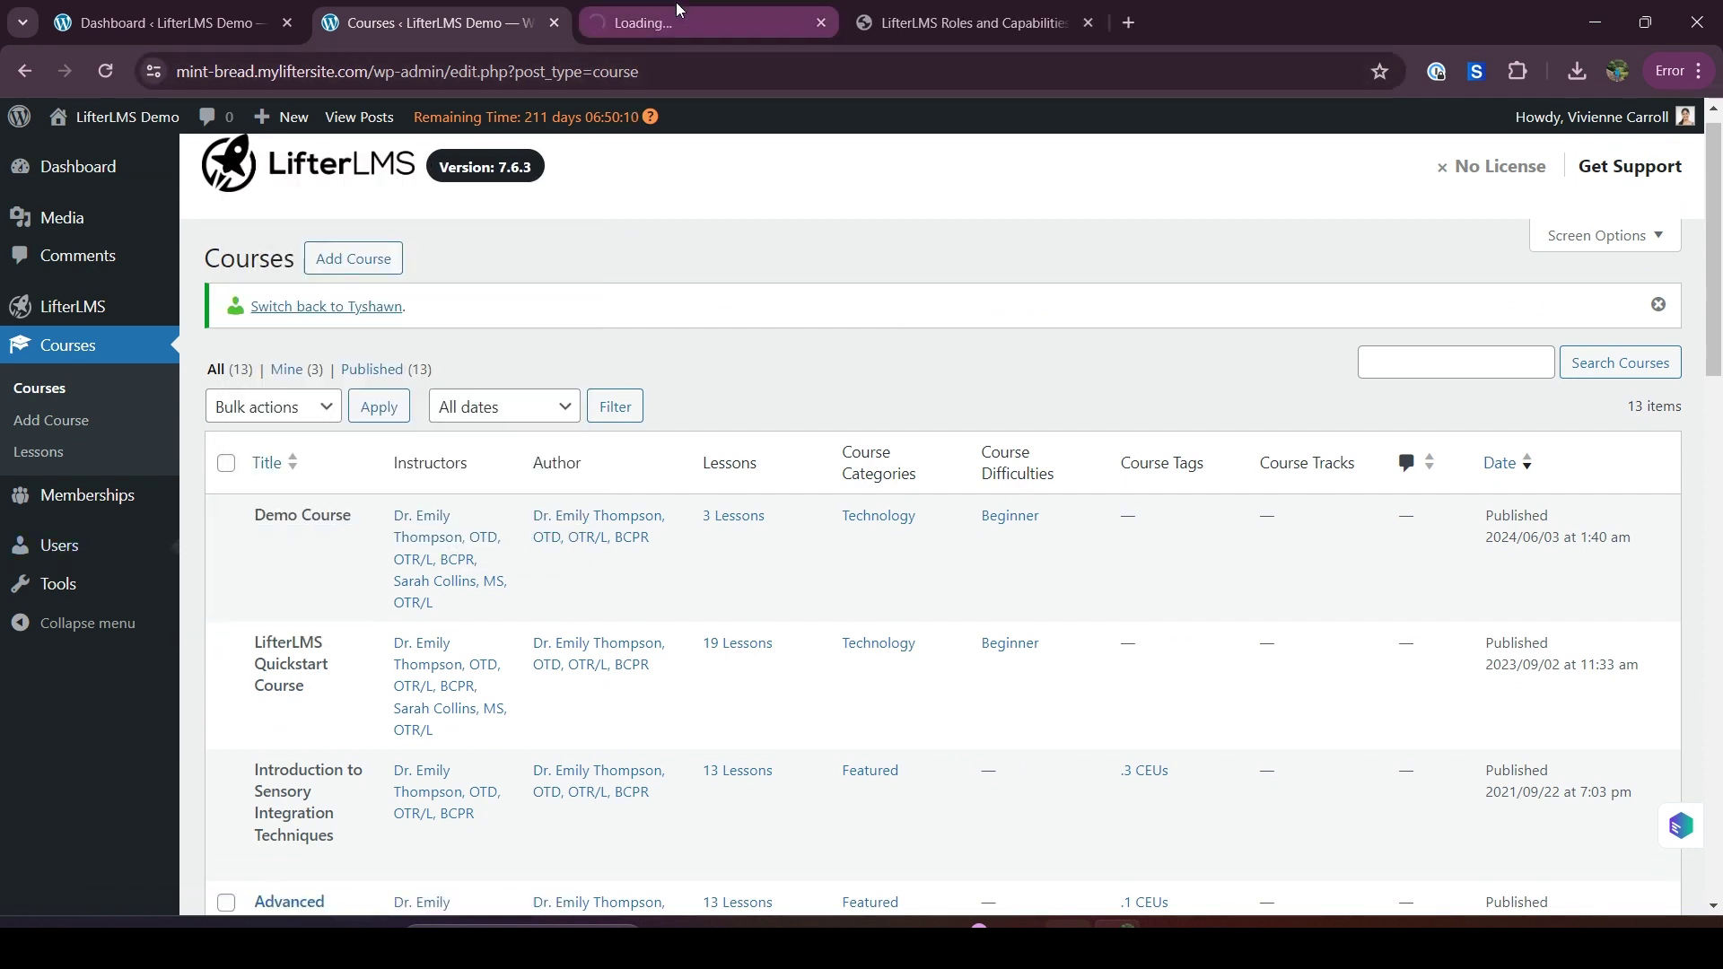
click(676, 4)
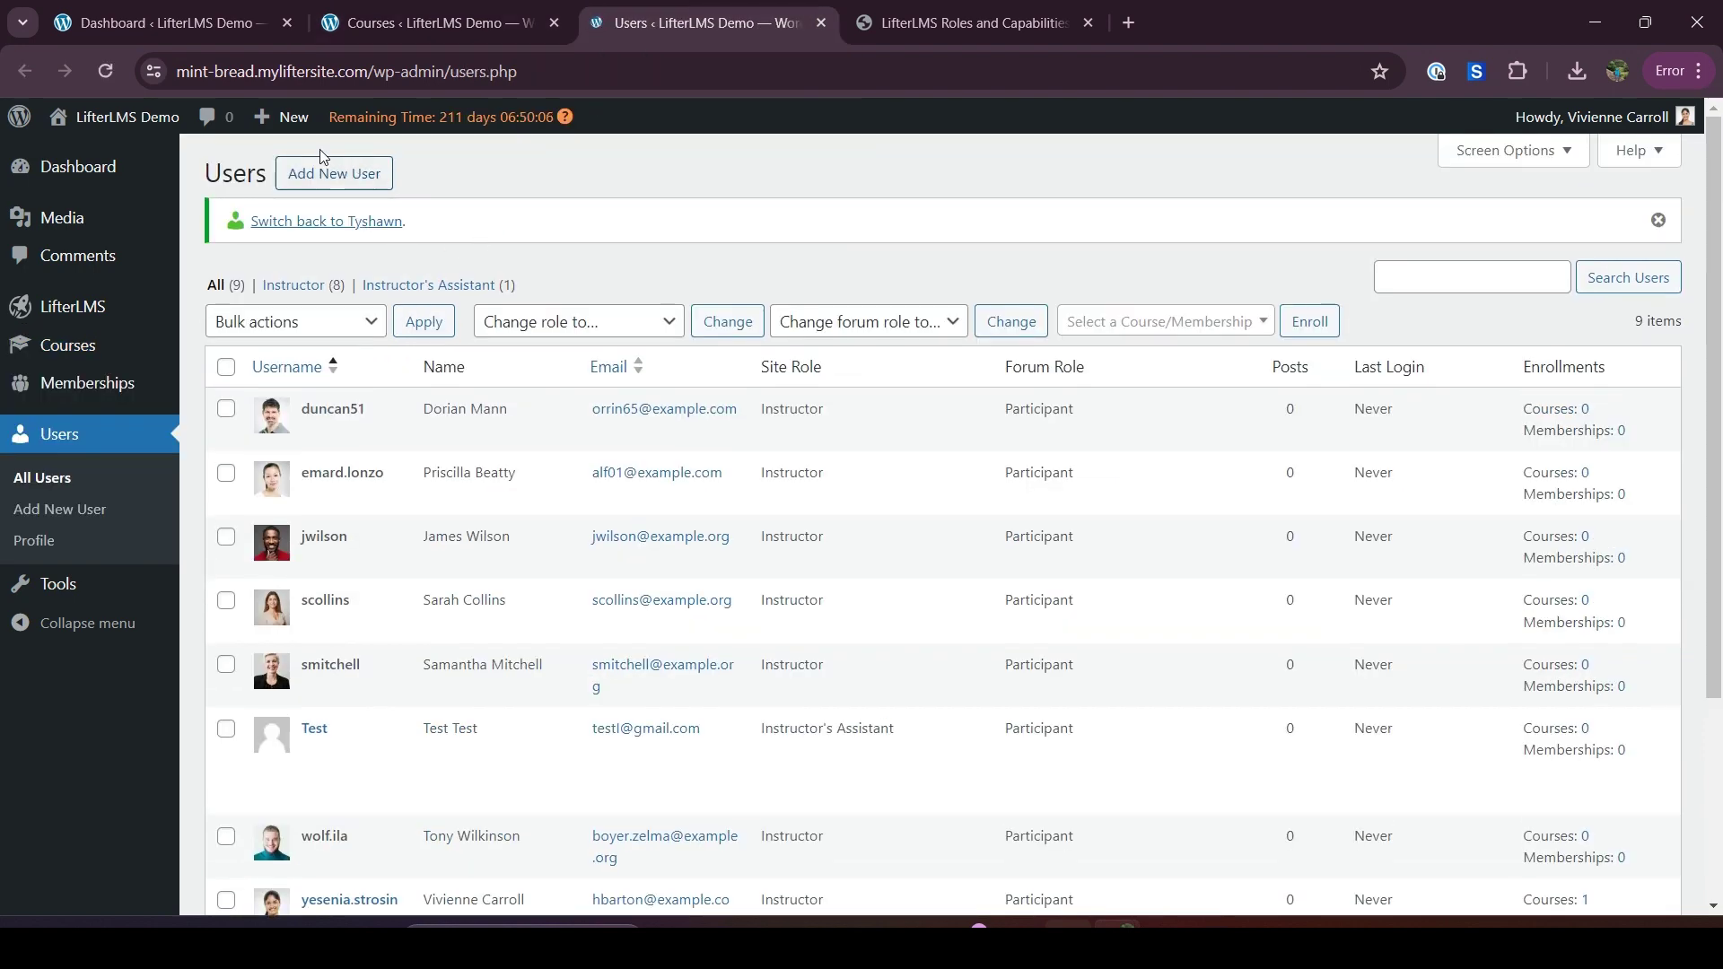
Start an Add New User form and confirm Instructor's Assistant is the only Role option
click(315, 188)
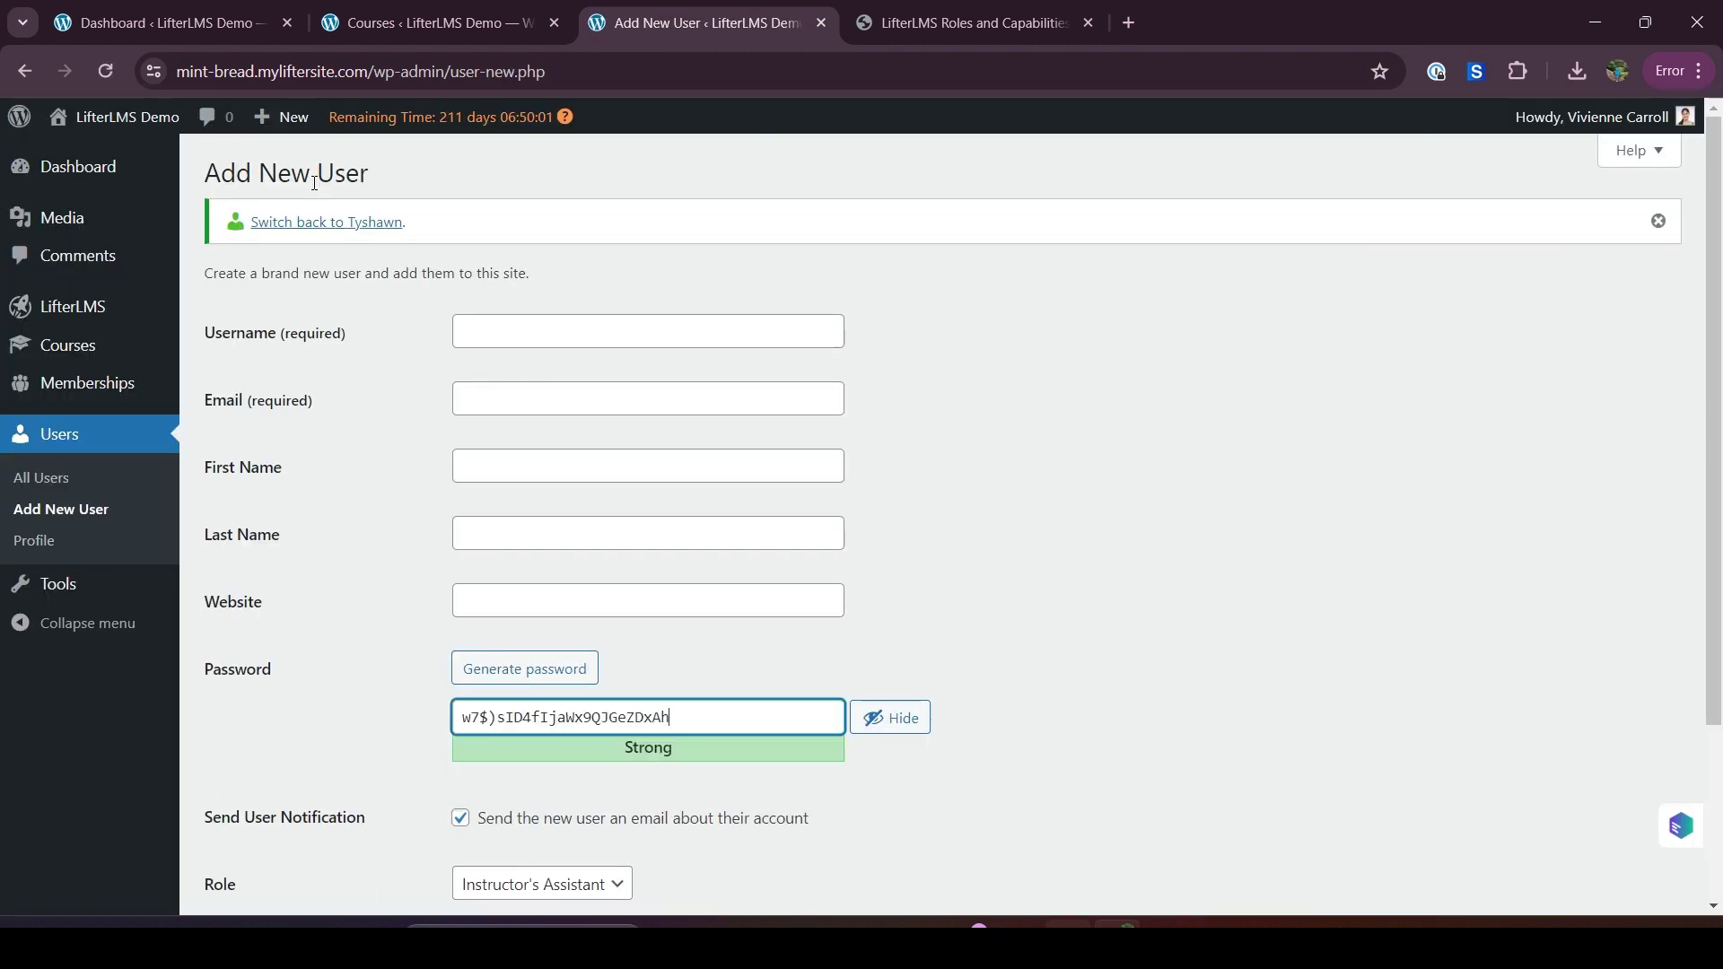
scroll(281, 495, down, 3)
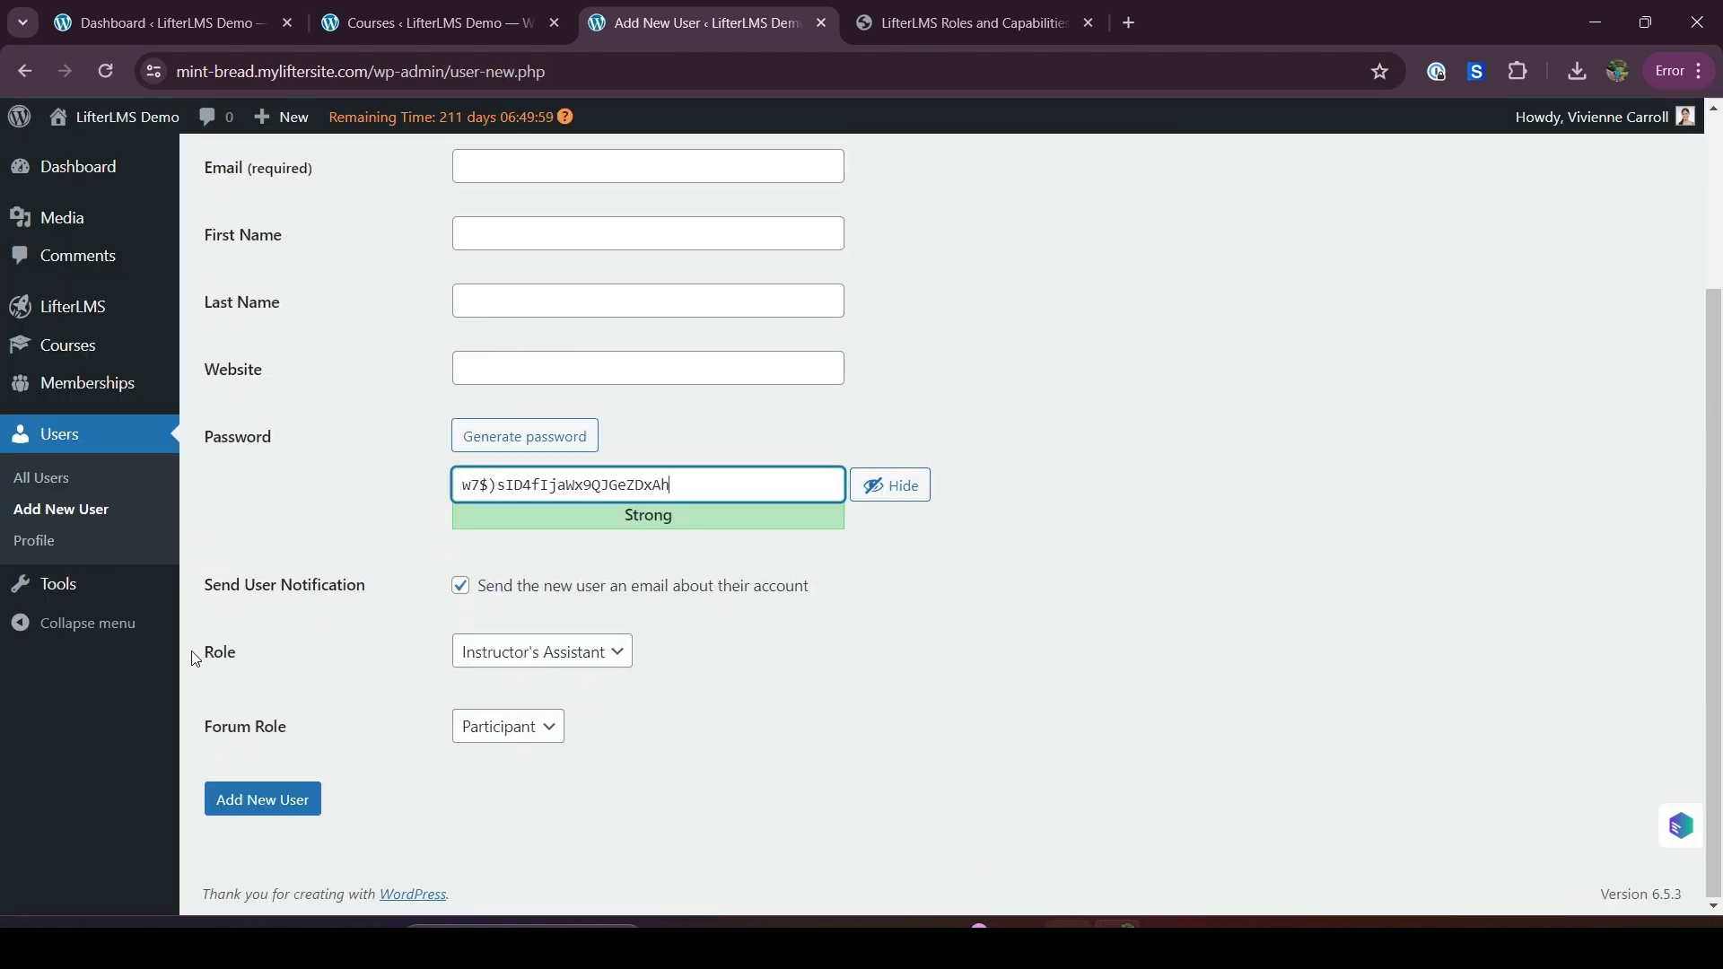
click(195, 660)
drag(195, 660, 239, 659)
click(240, 661)
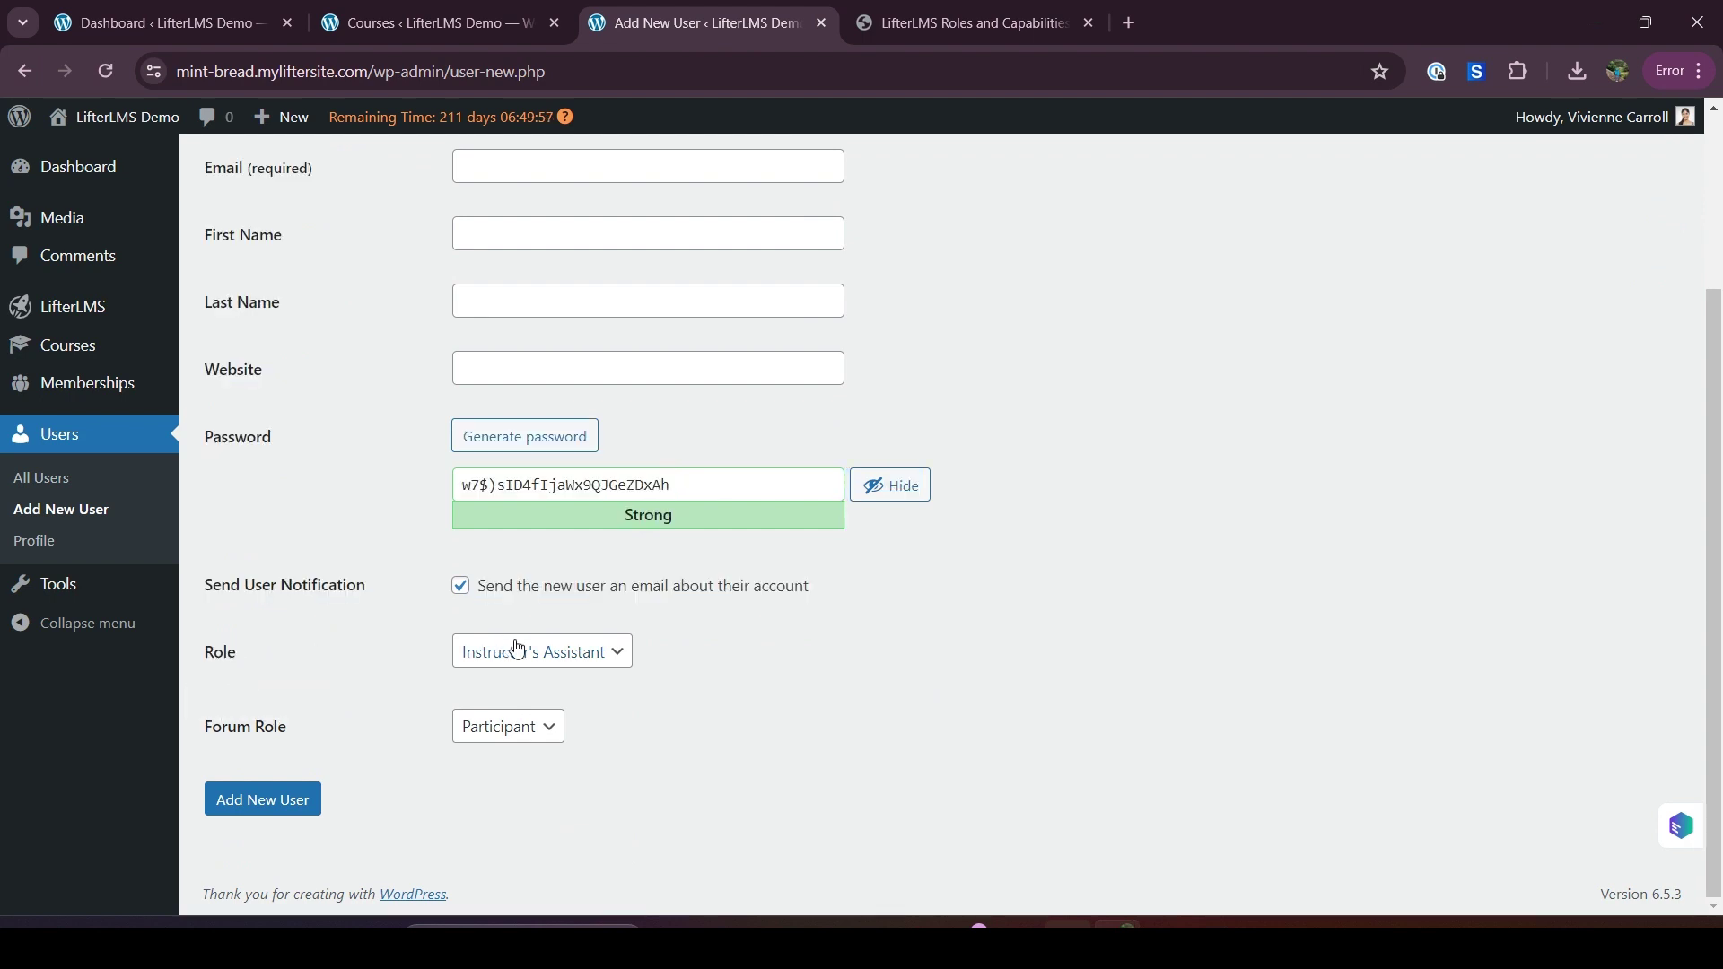
click(521, 658)
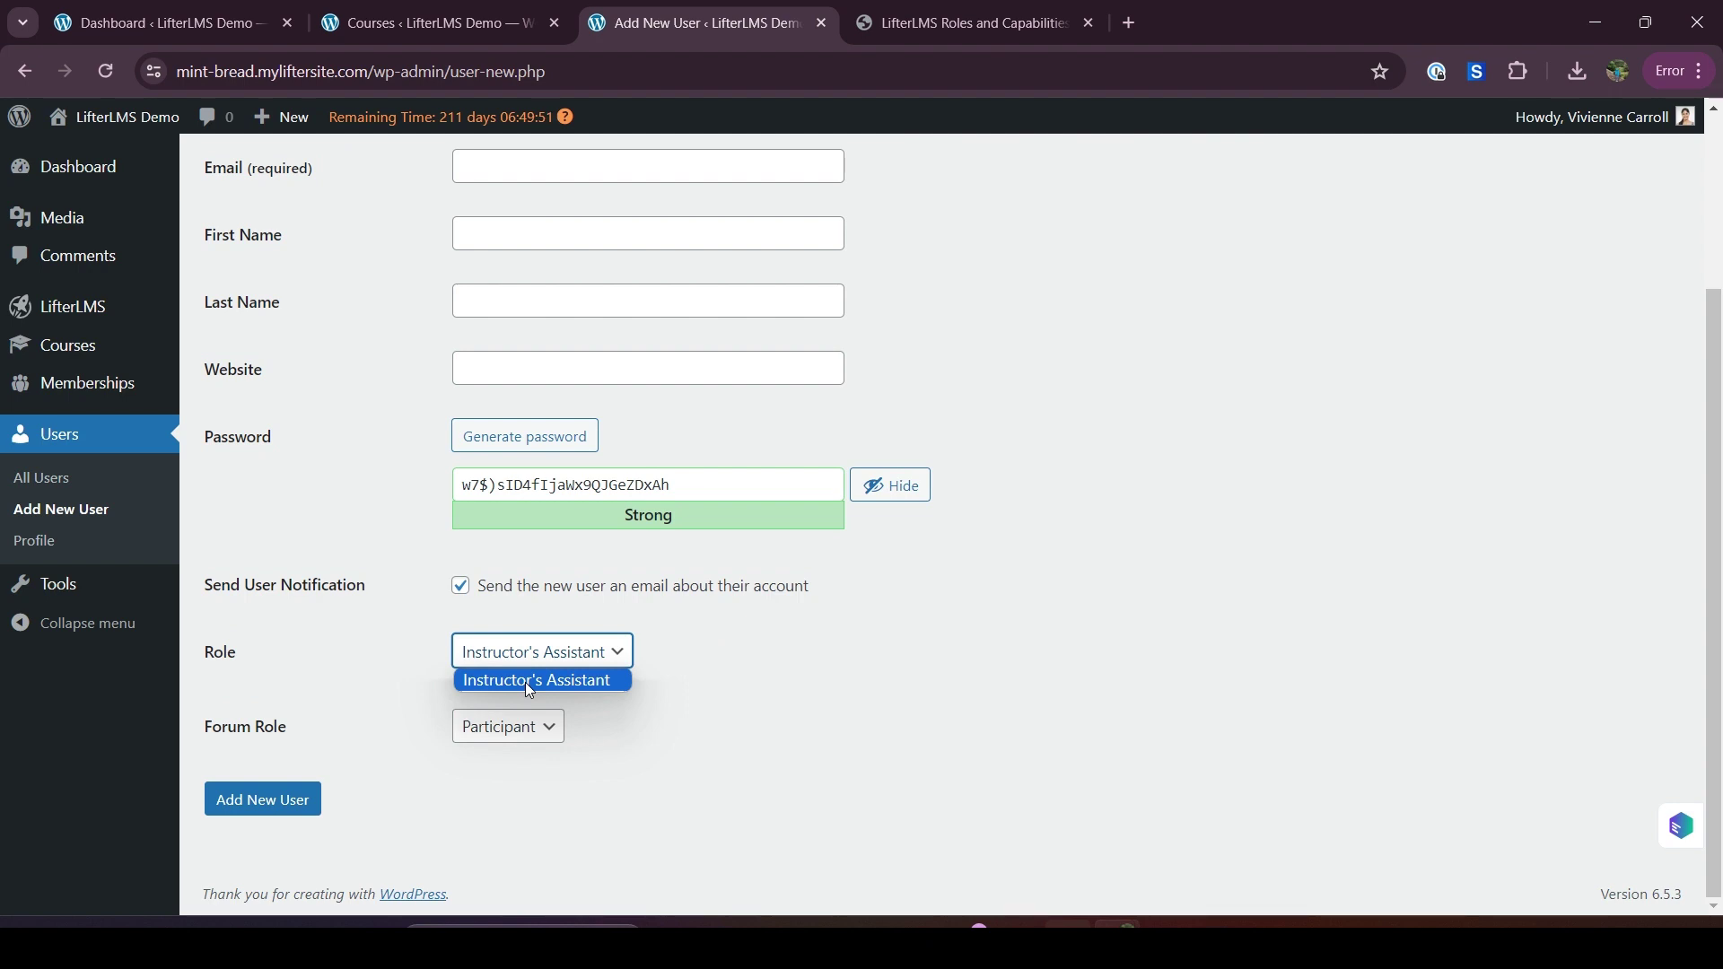
click(528, 682)
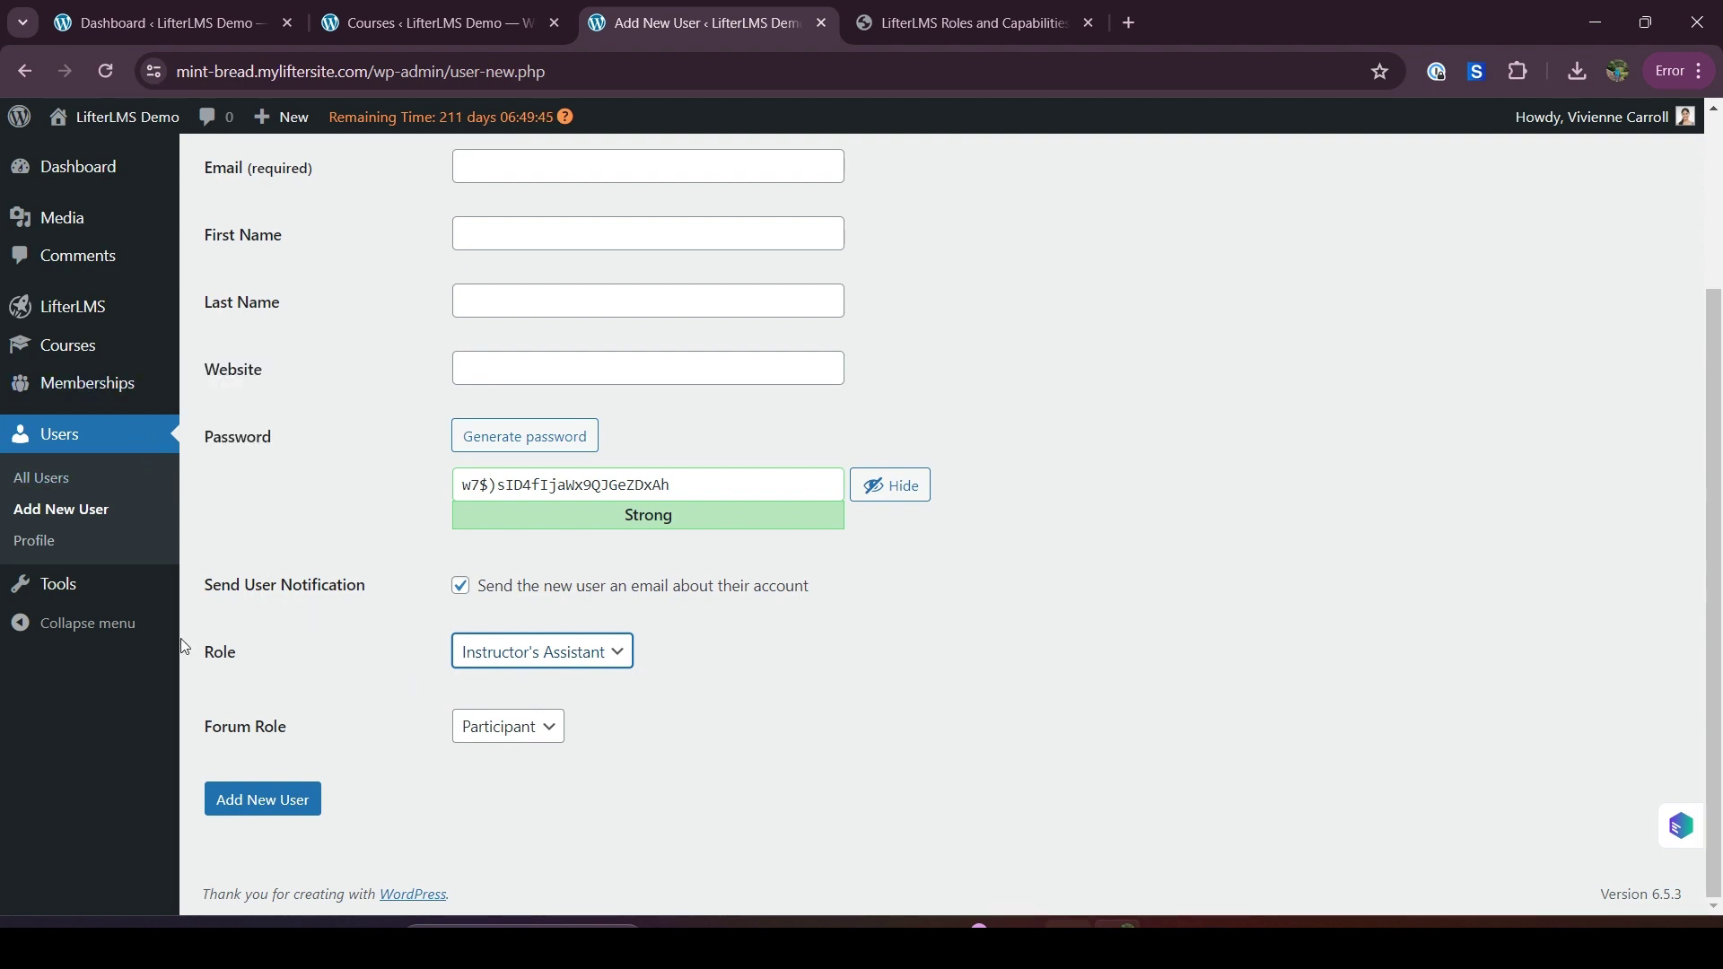
Open LifterLMS Reporting in a new tab, view the Courses report, then go to All Users
mouse_move(68, 306)
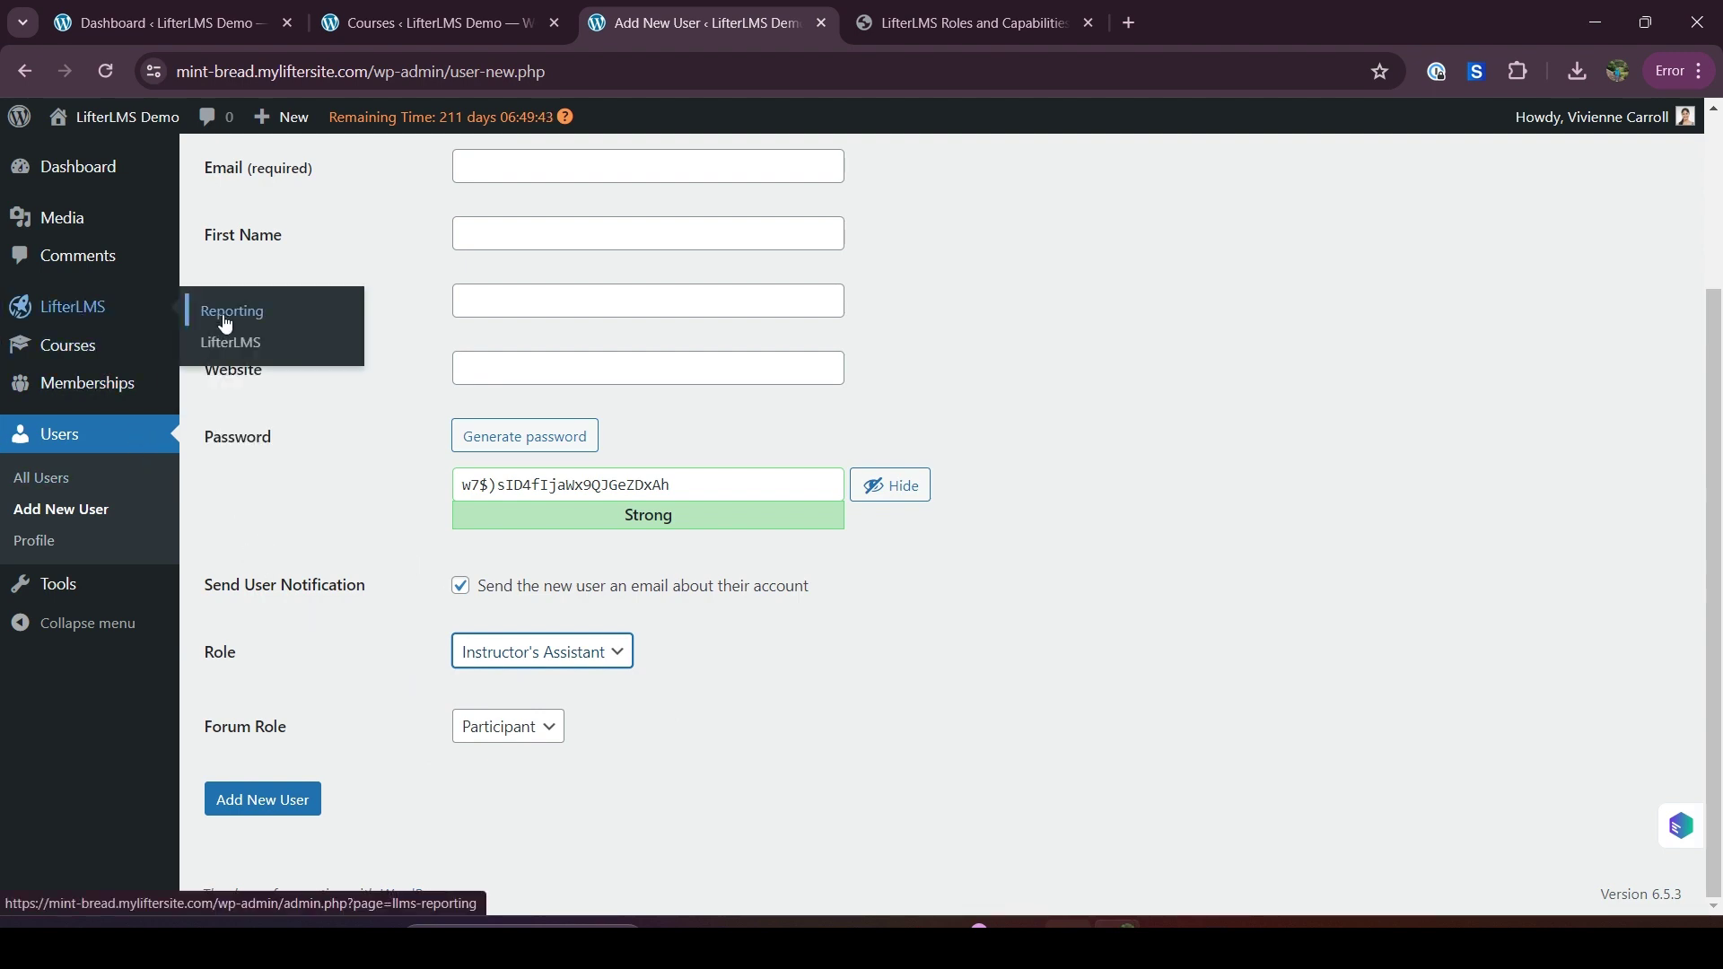
right_click(230, 316)
click(300, 336)
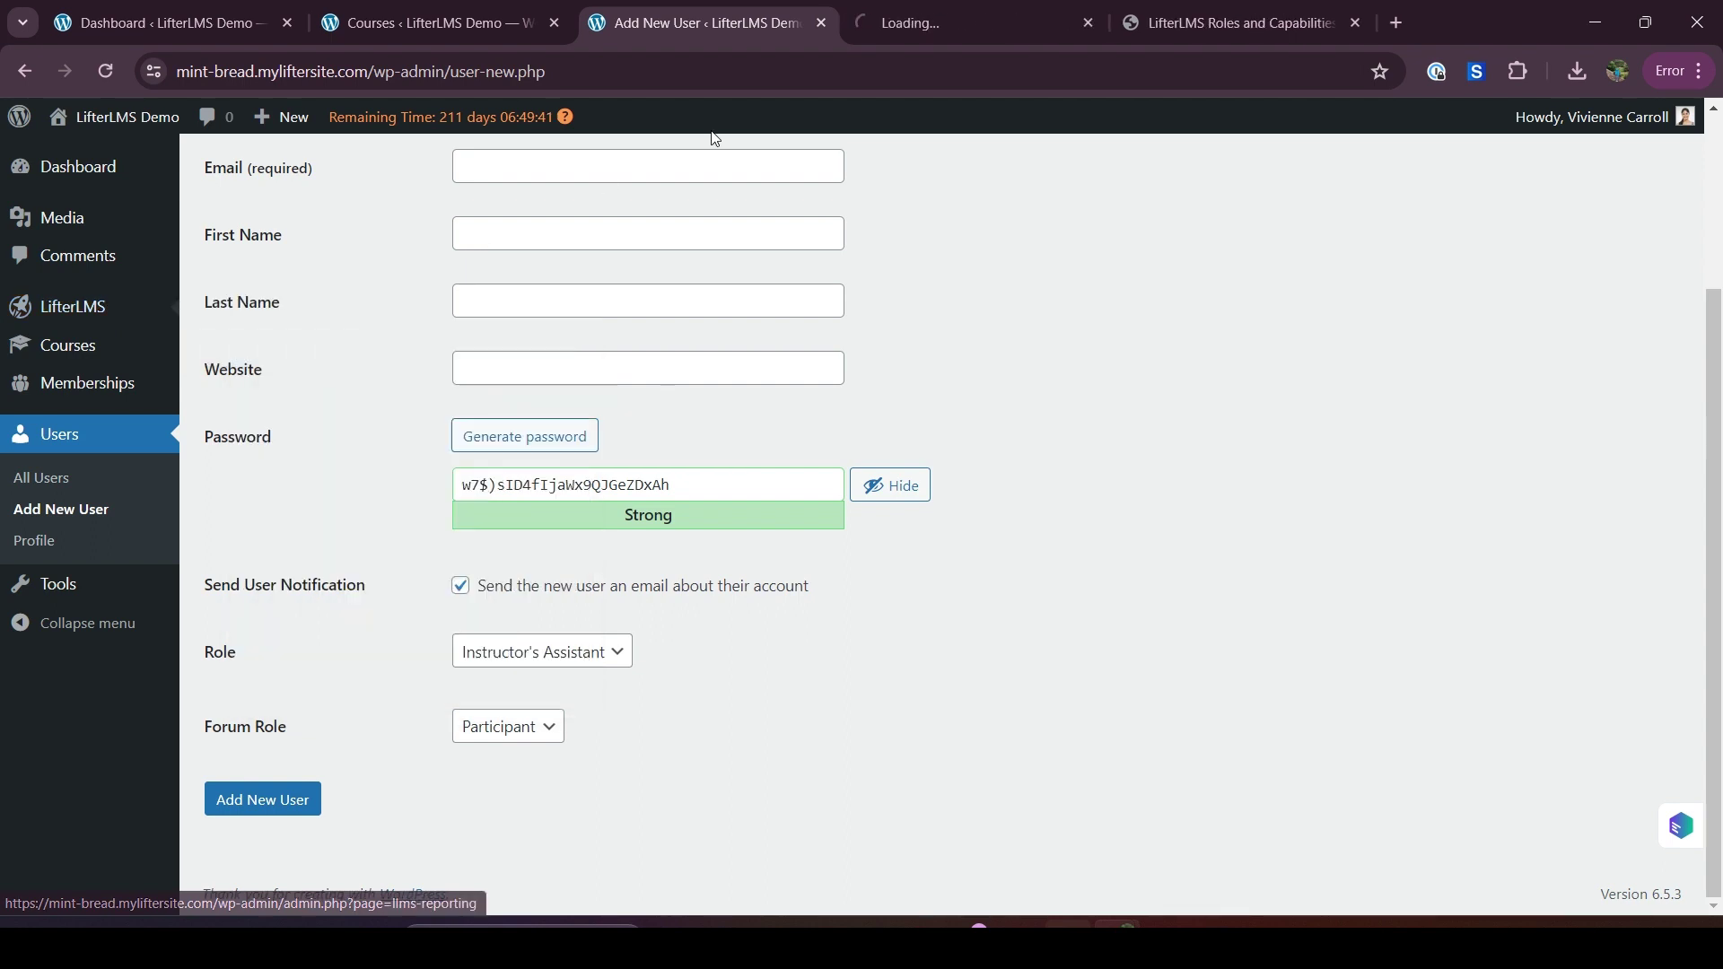
click(954, 8)
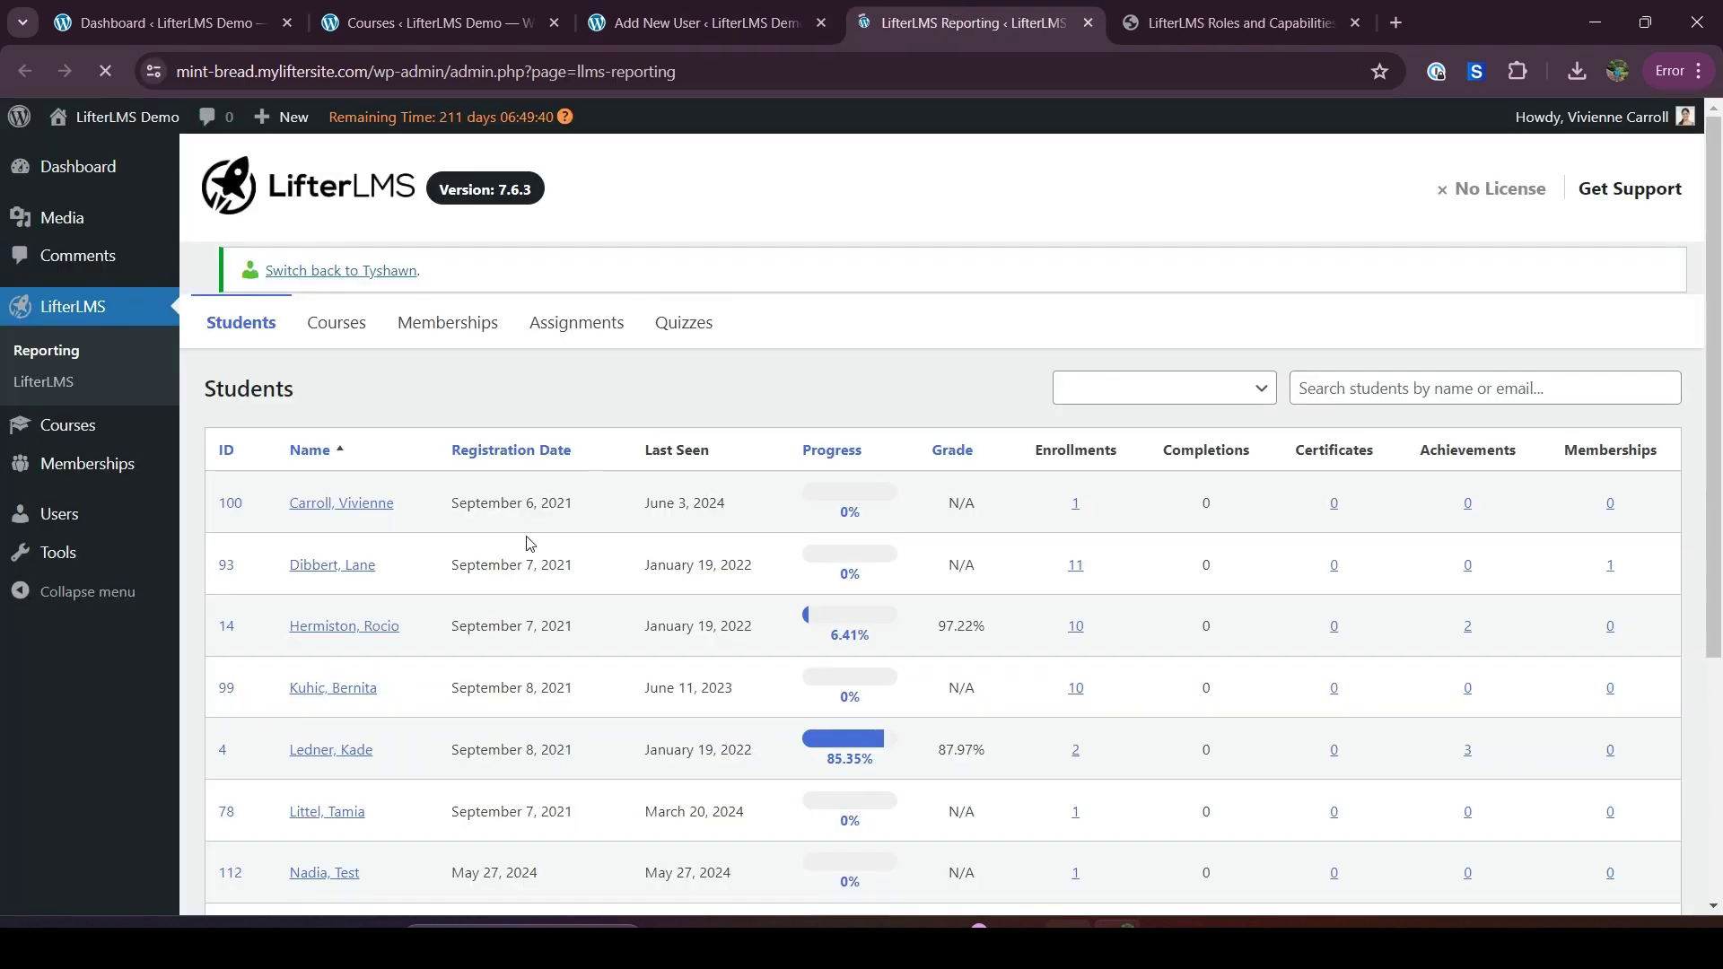
scroll(372, 404, down, 1)
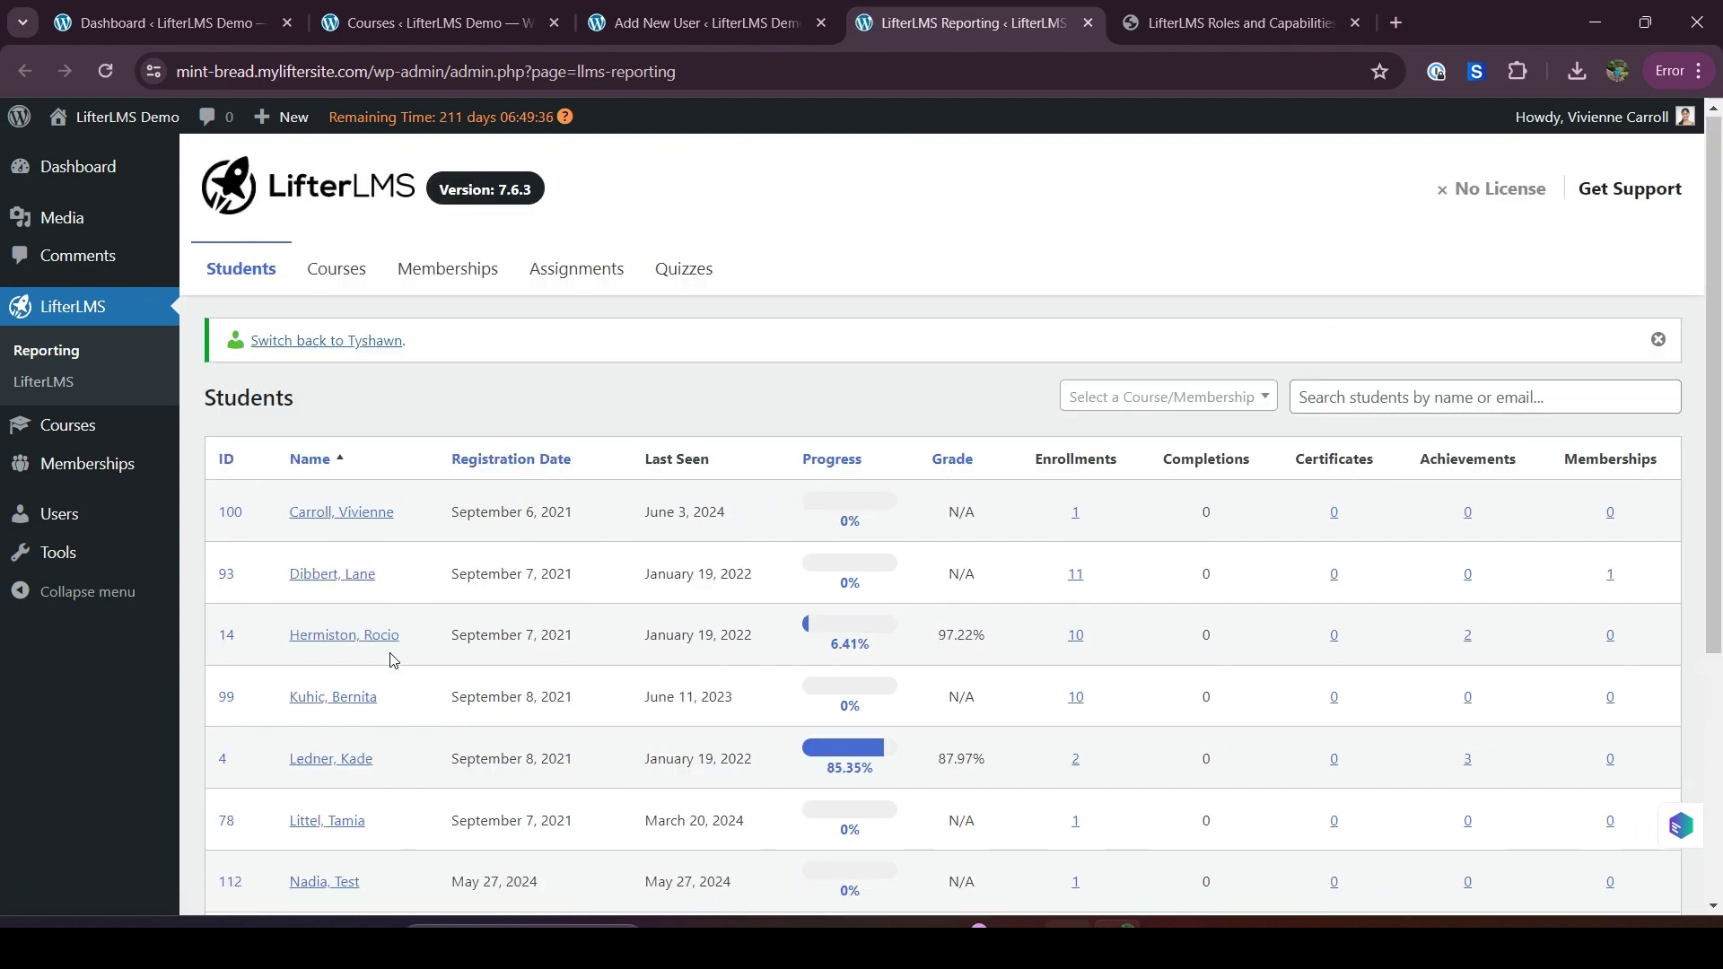
scroll(395, 662, up, 1)
click(348, 282)
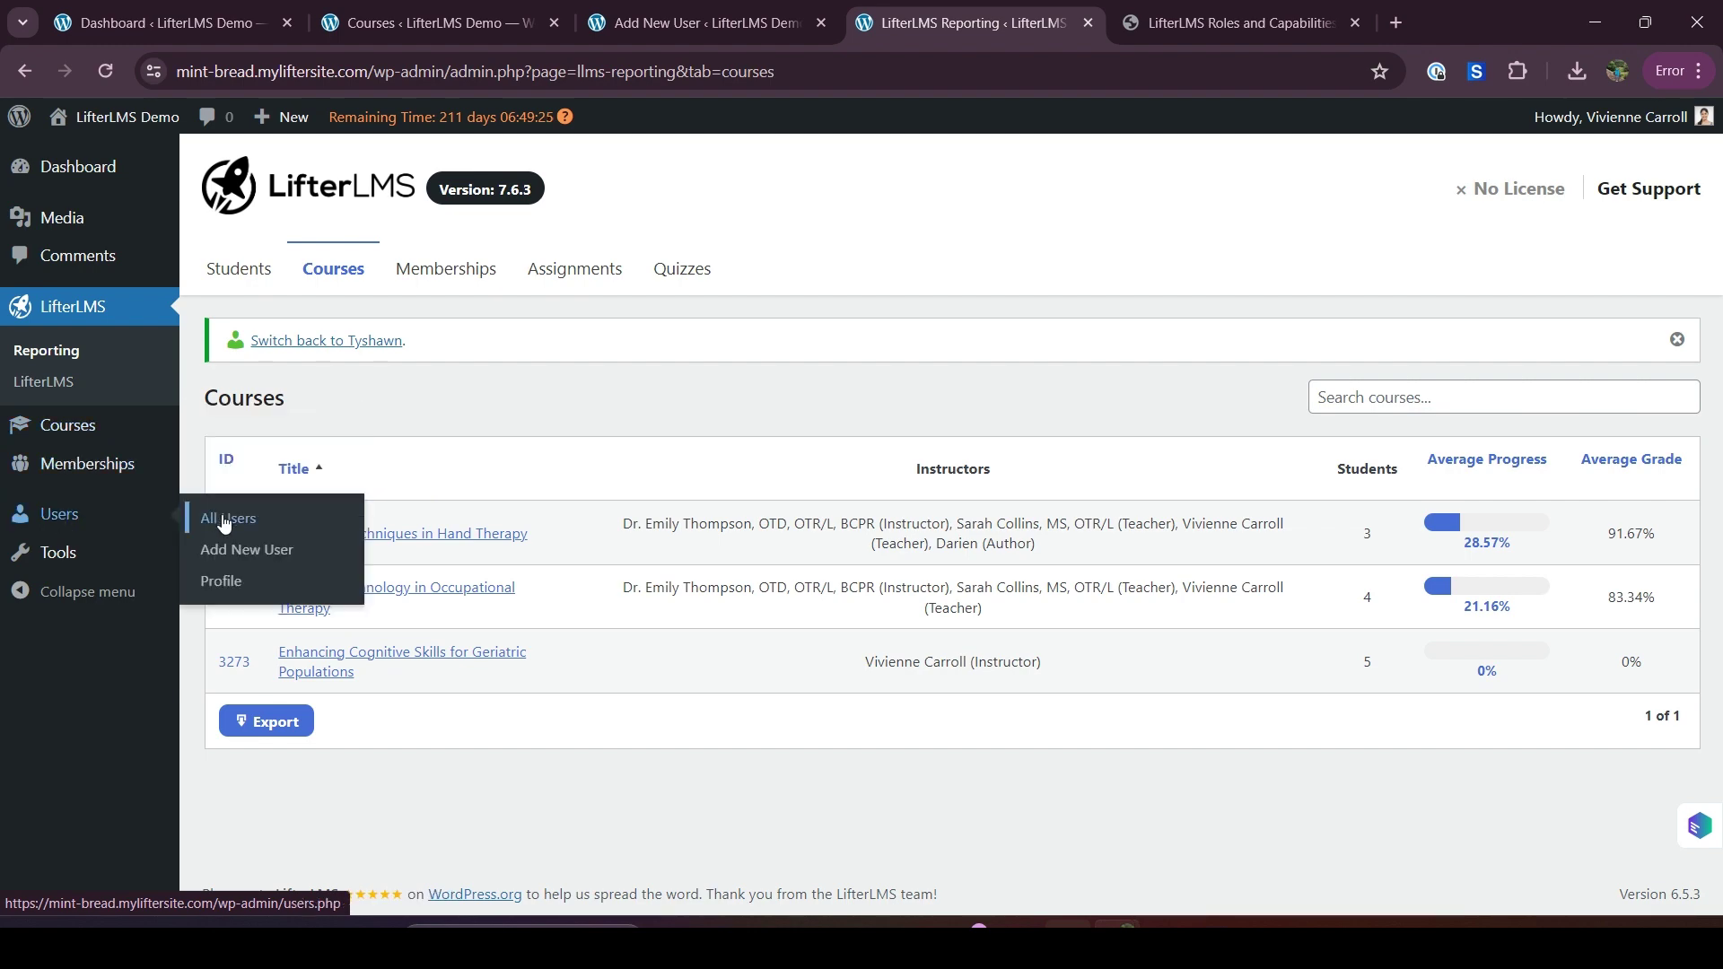
click(224, 521)
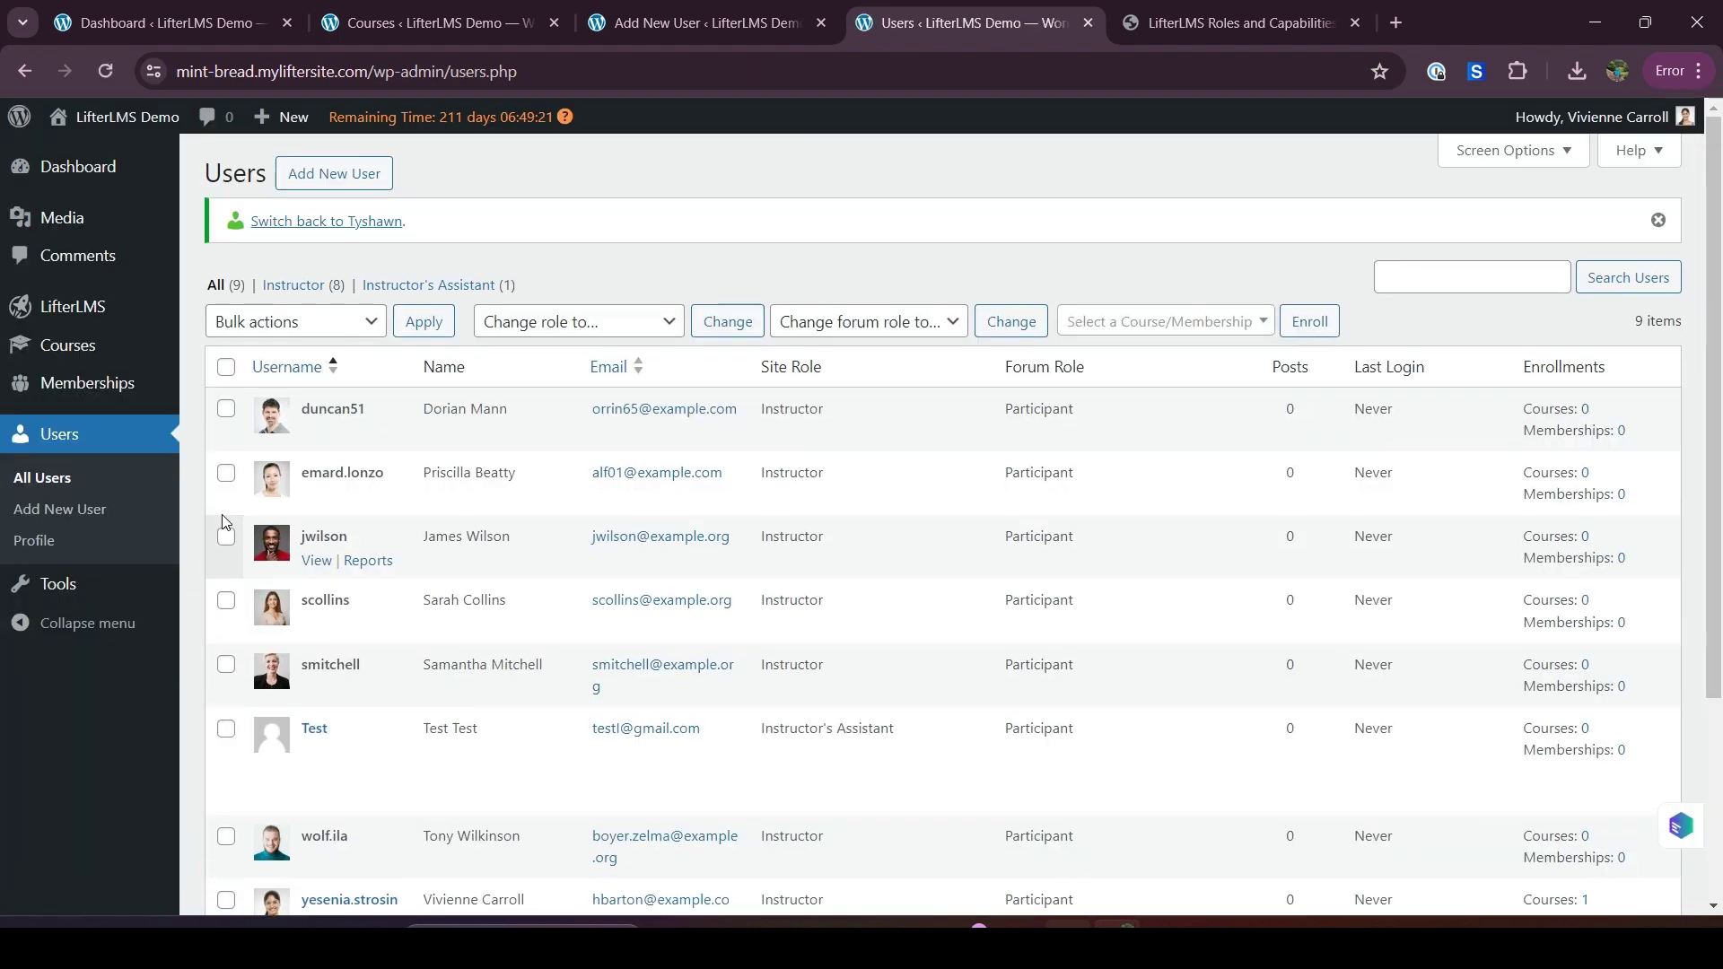
Bring up the incognito site window and open My New Dashboard from the All Courses page
mouse_move(1121, 924)
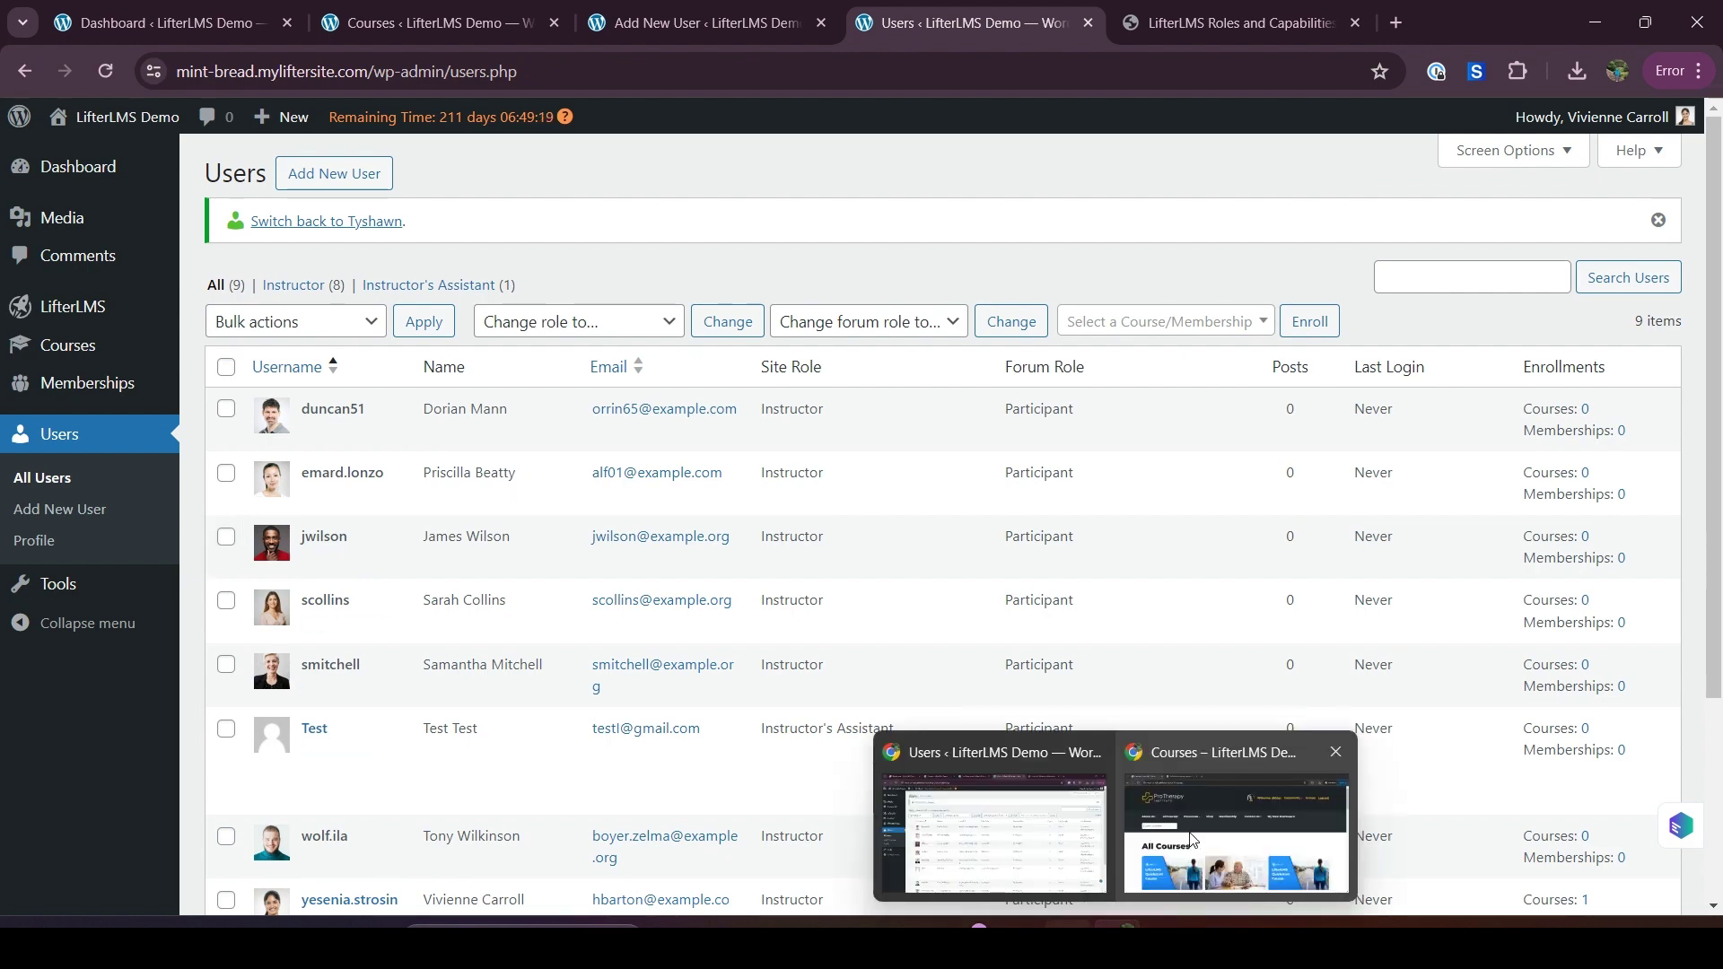
click(1185, 844)
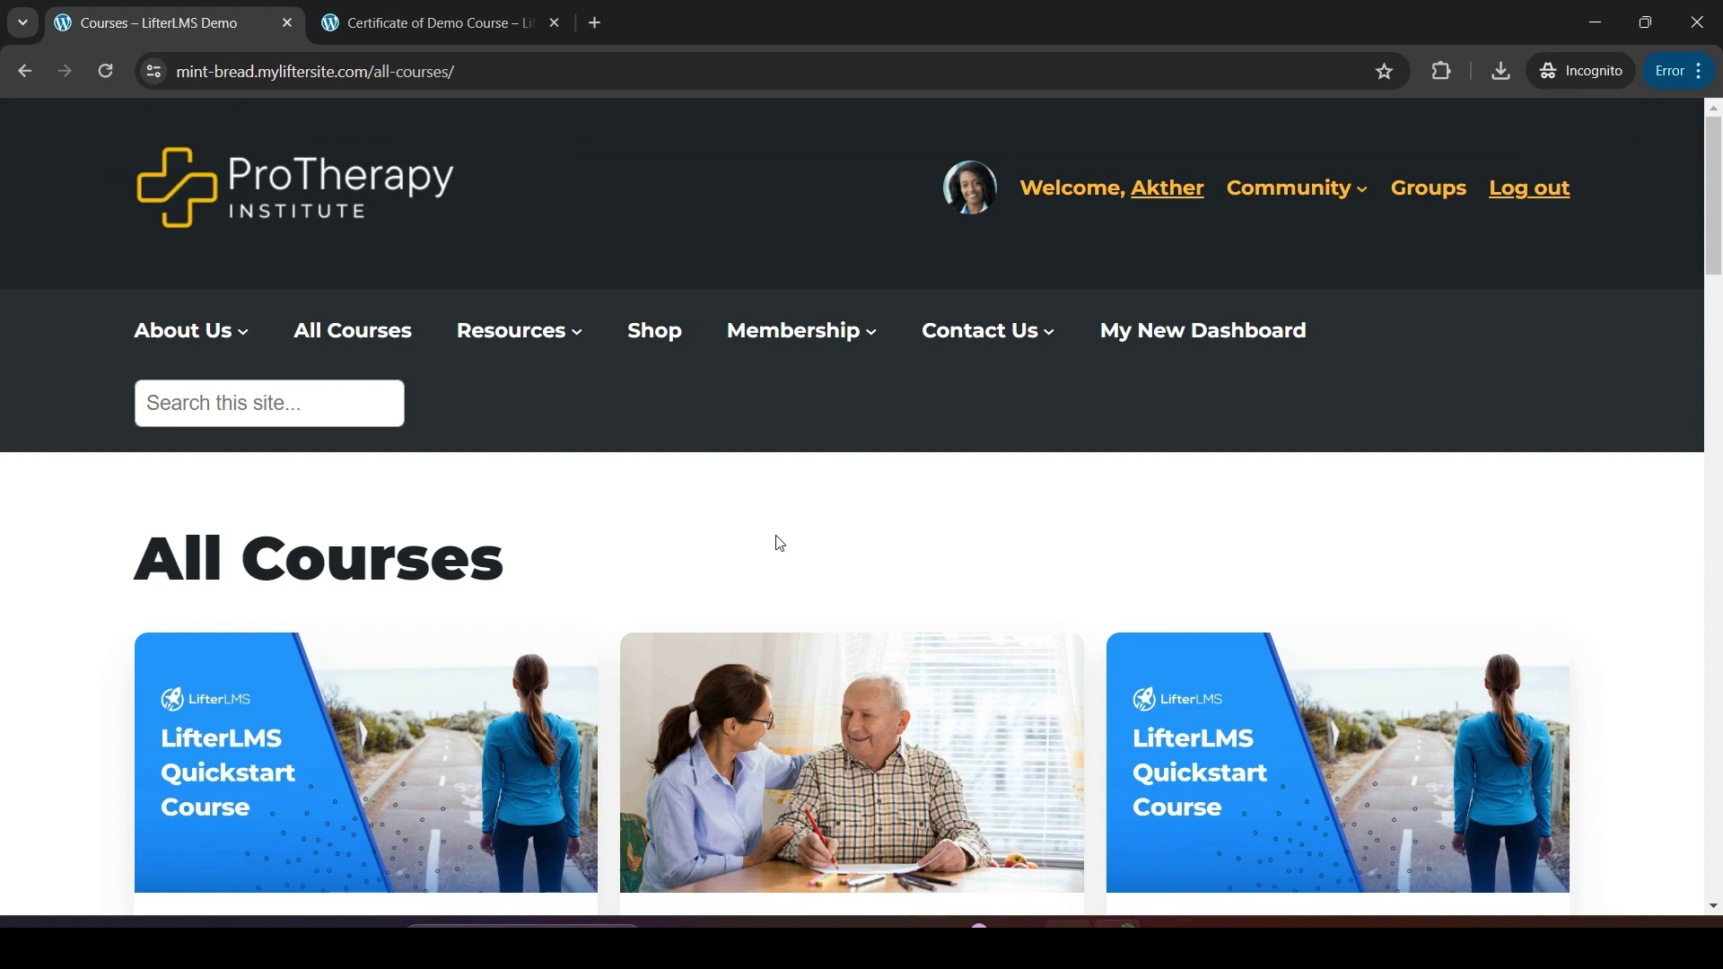
scroll(780, 544, down, 20)
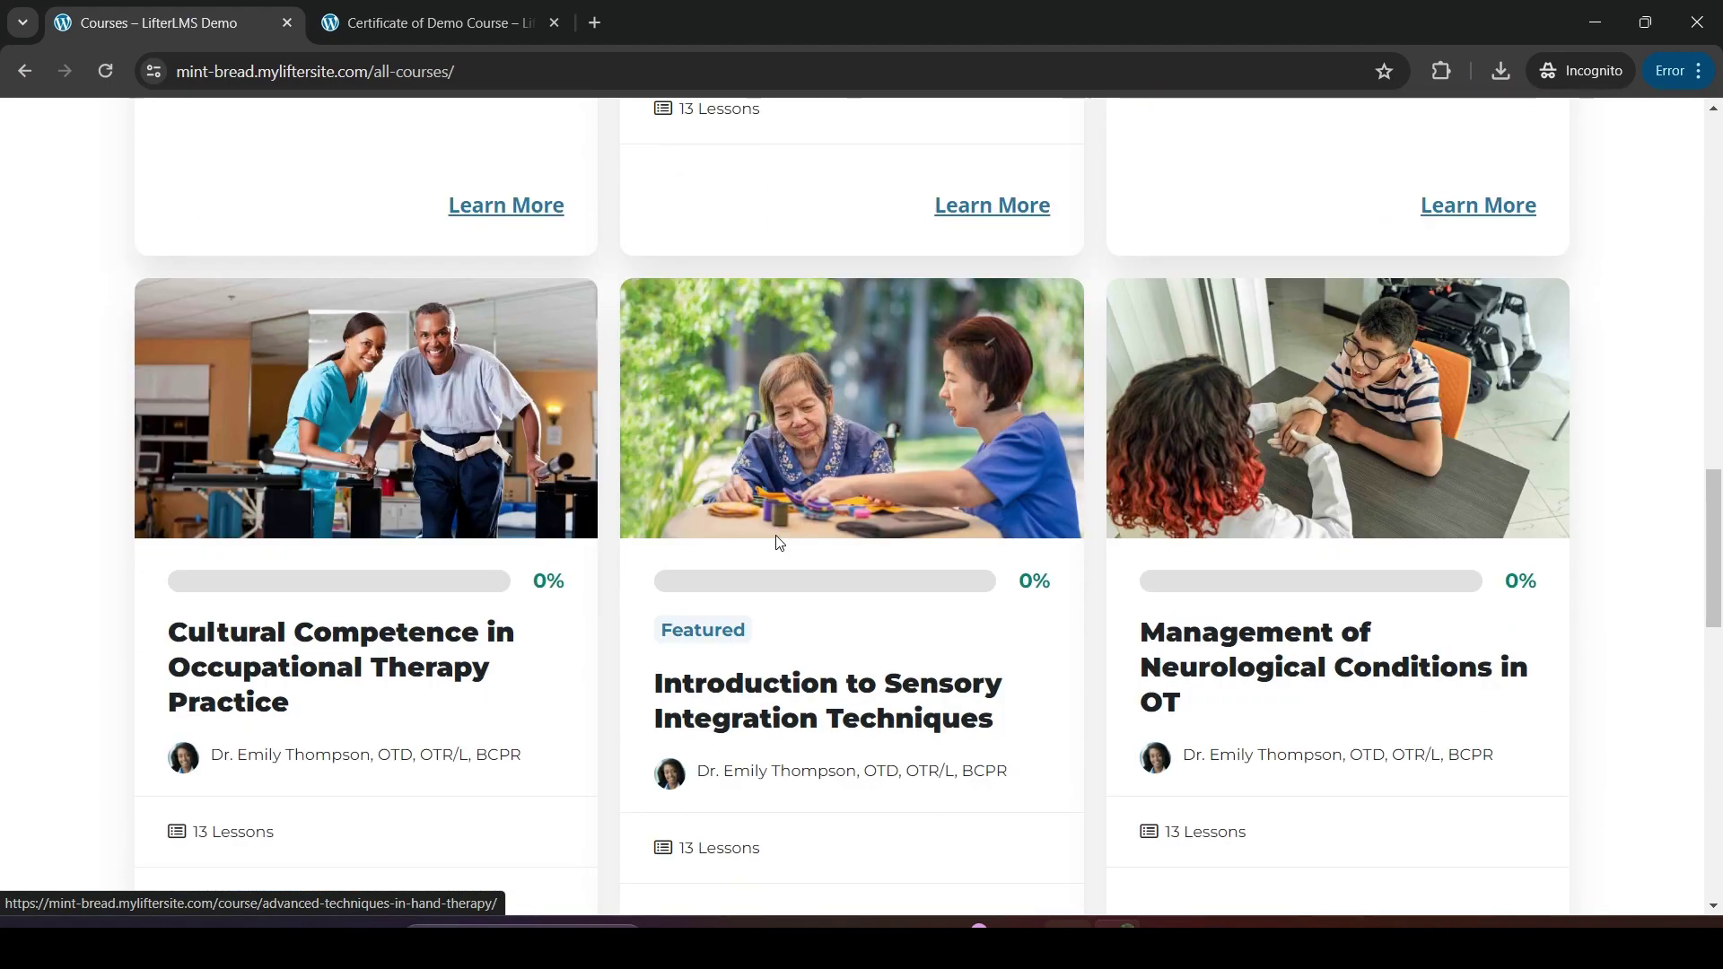
scroll(780, 543, up, 15)
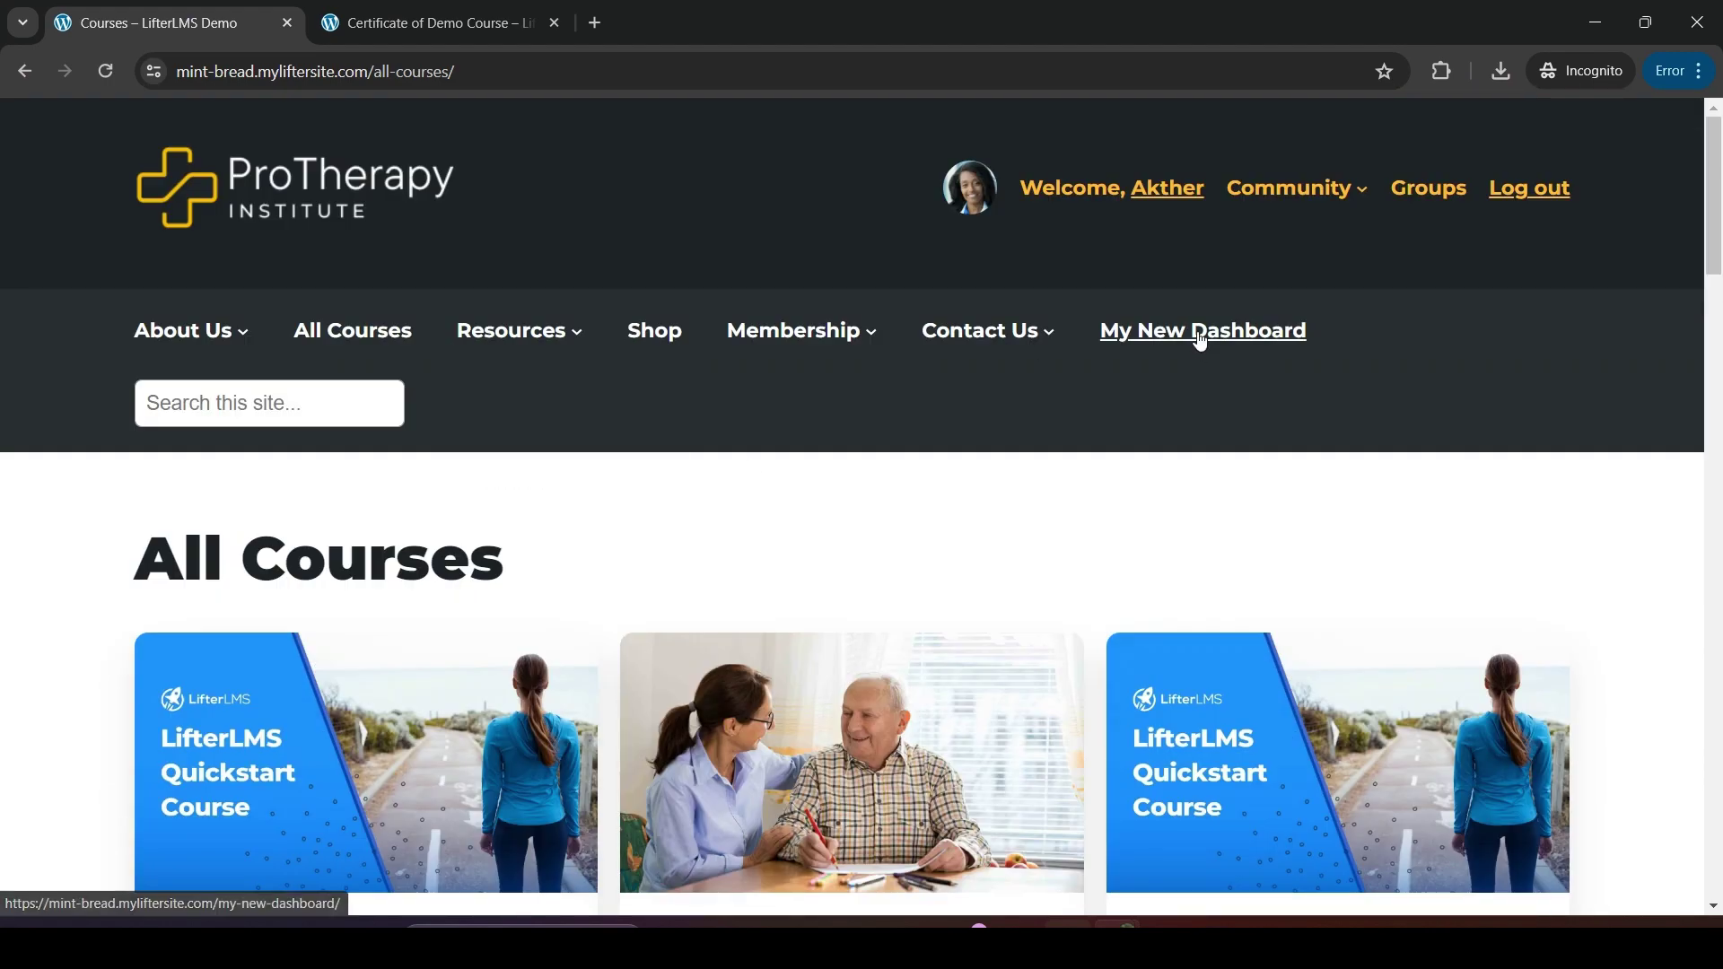
click(1201, 340)
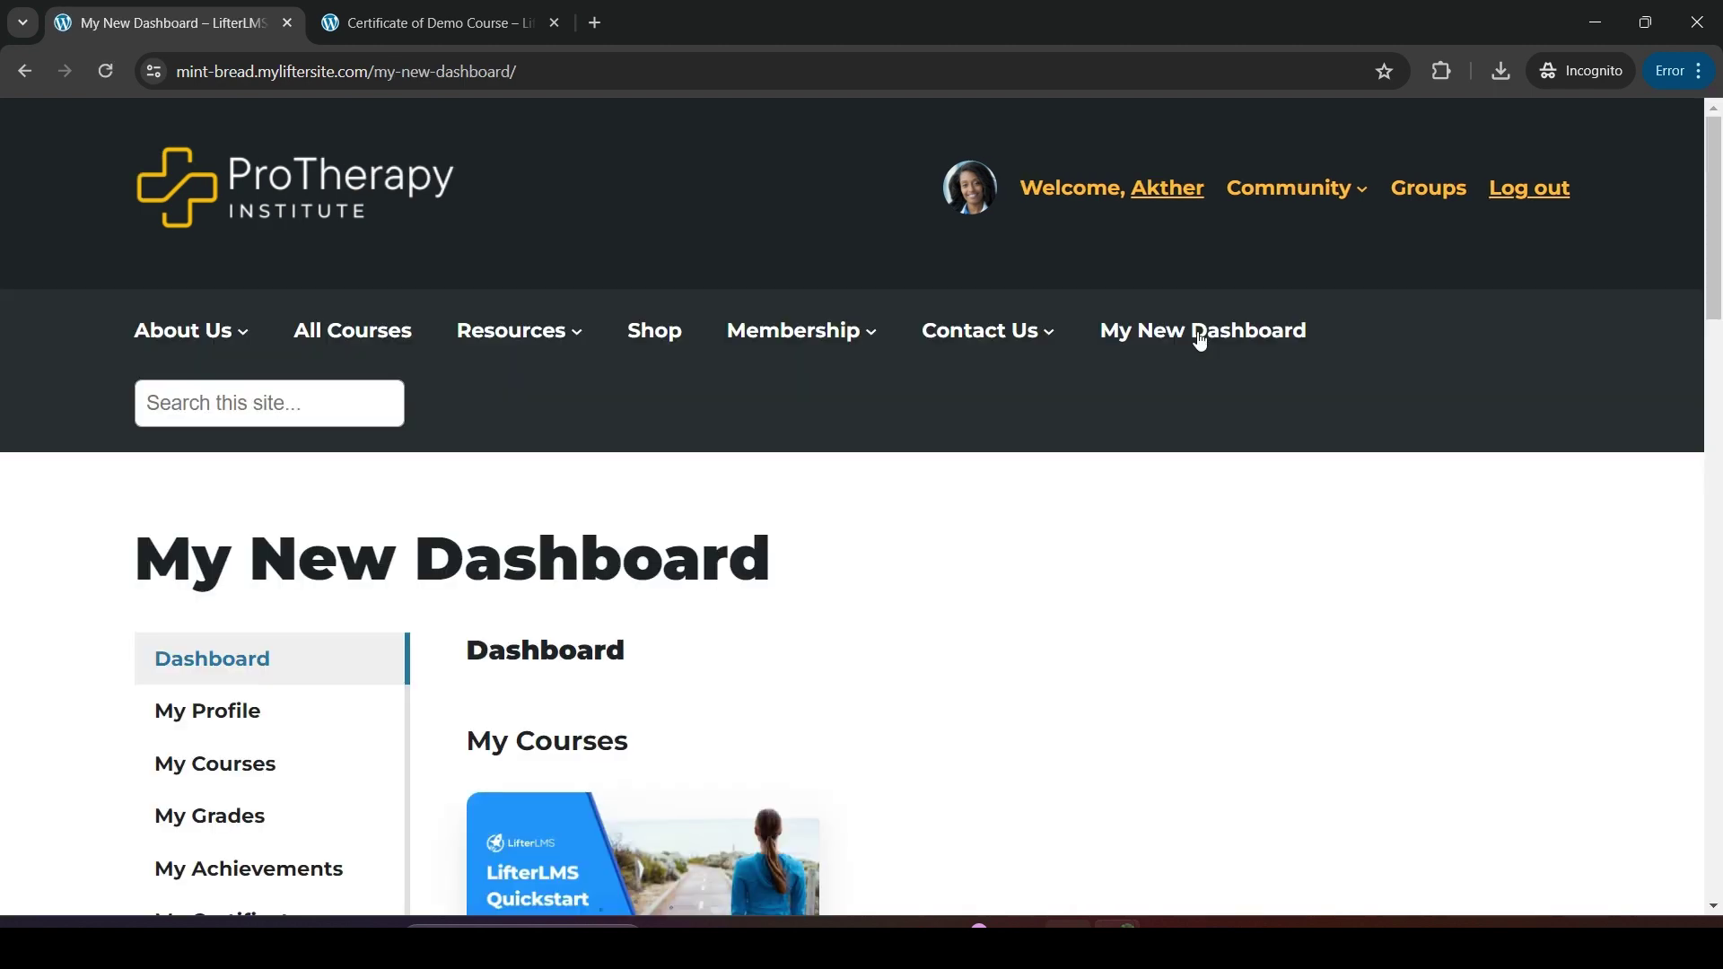
scroll(709, 619, down, 3)
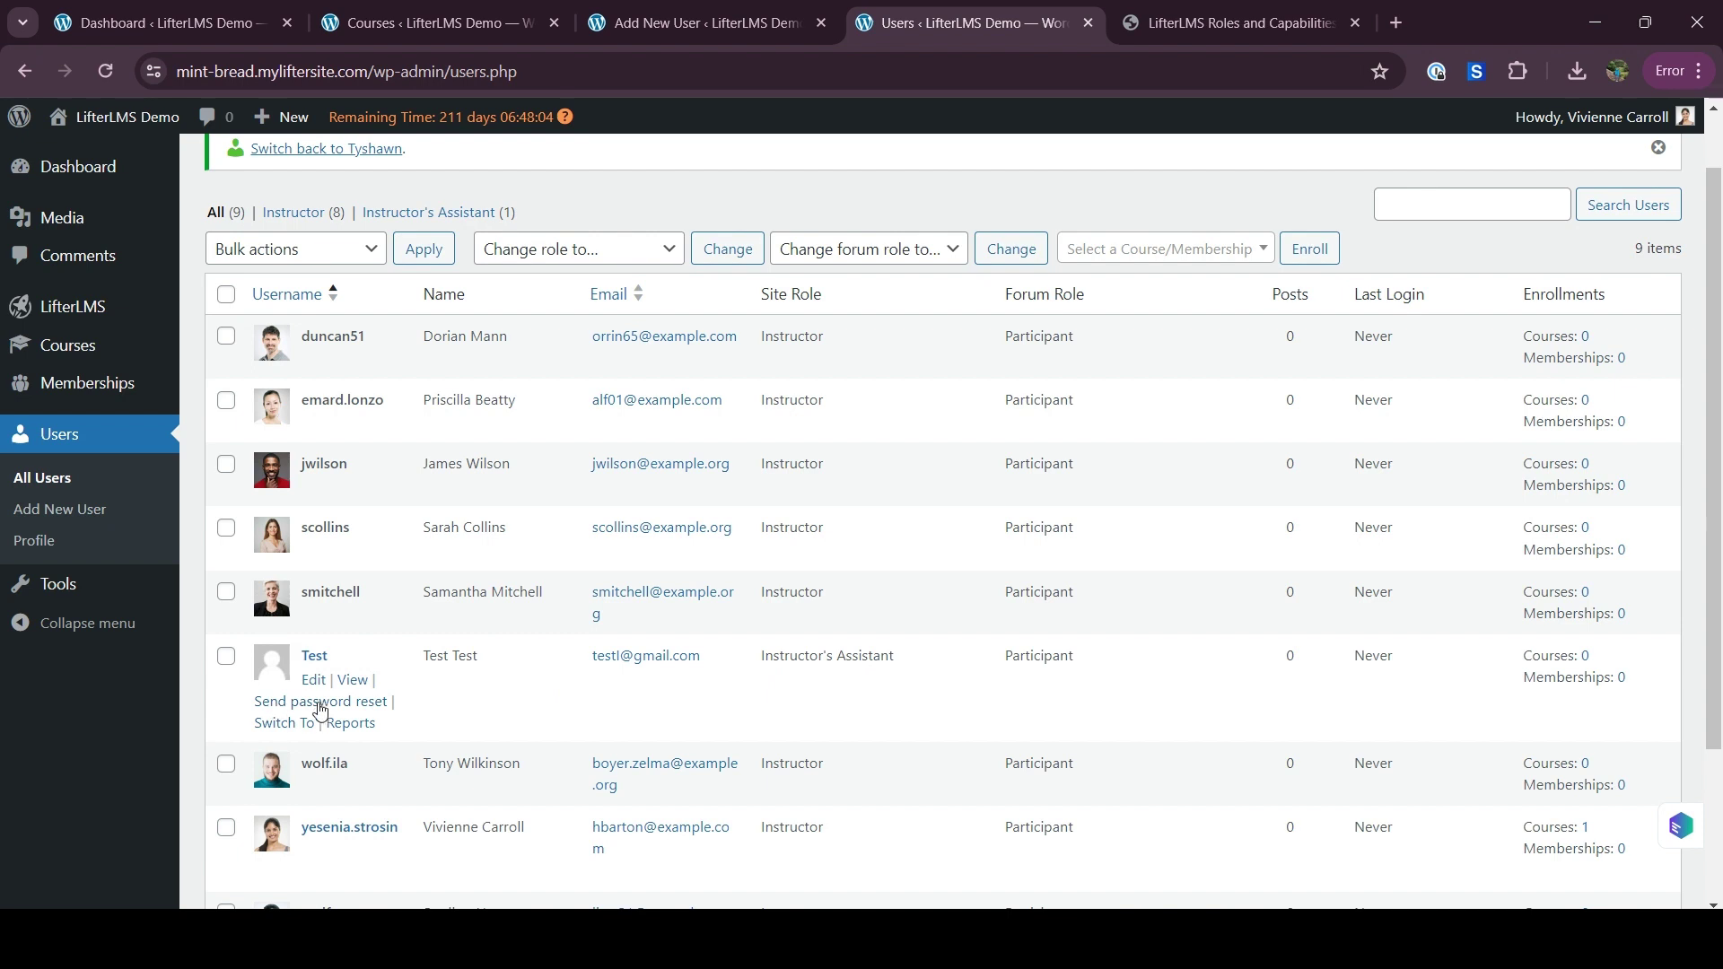
Open the Courses list in a new tab and edit Enhancing Cognitive Skills for Geriatric Populations
mouse_move(67, 357)
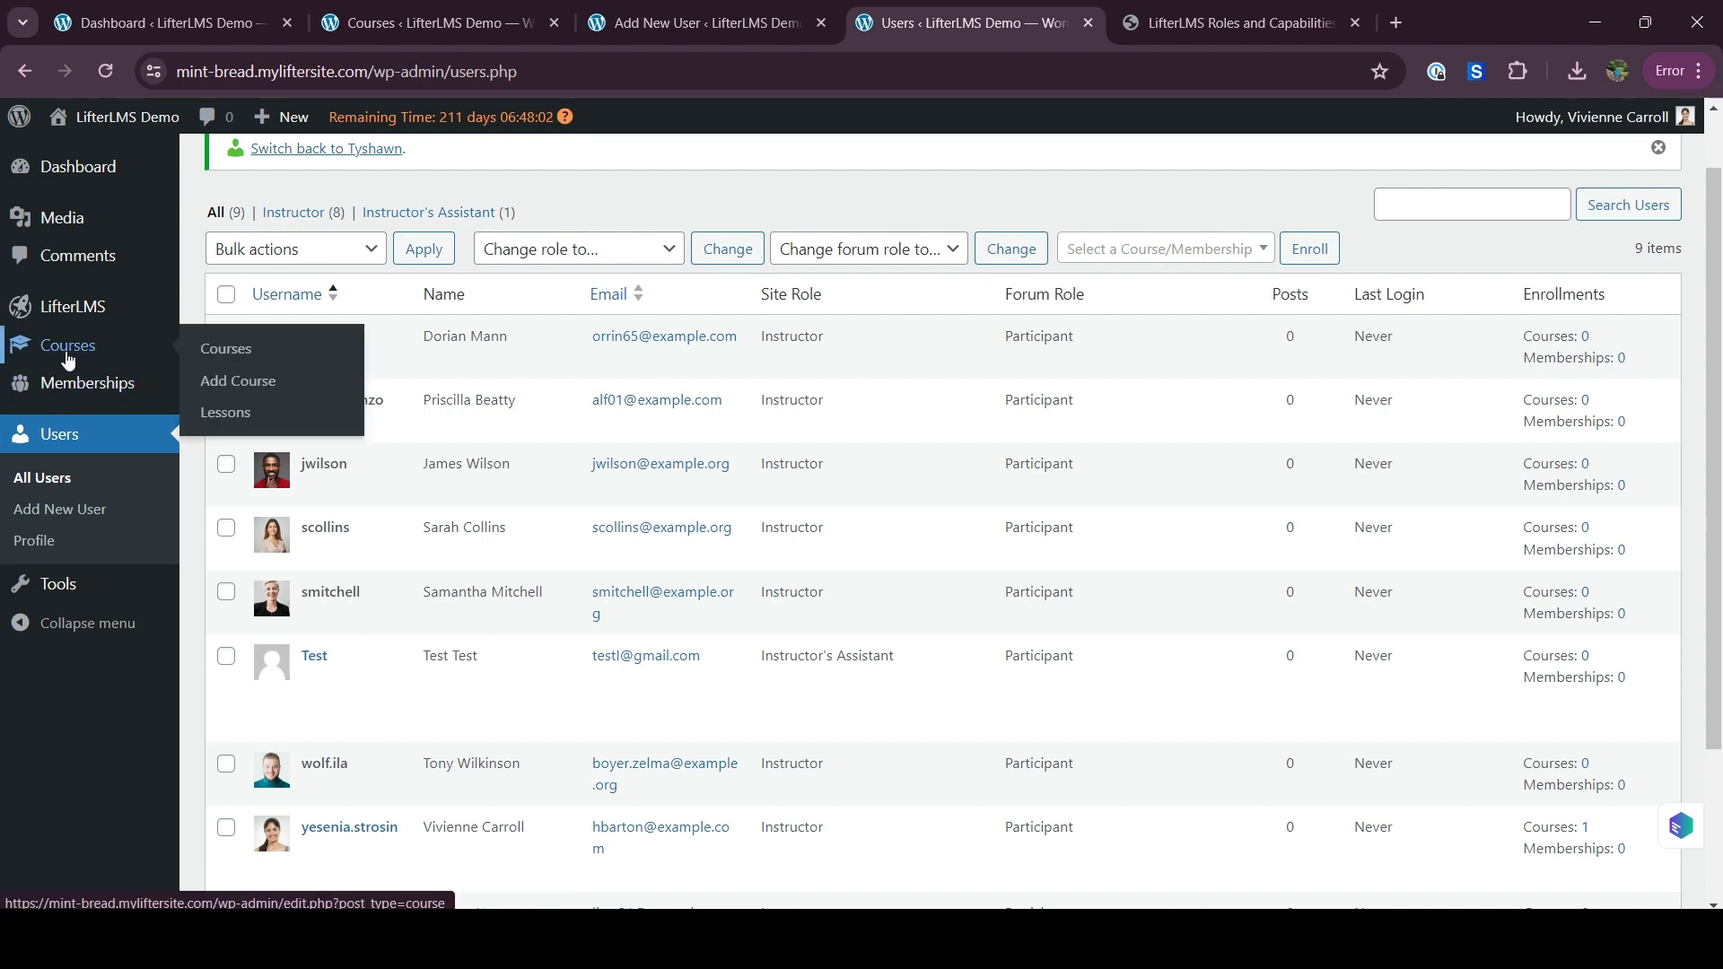
right_click(212, 359)
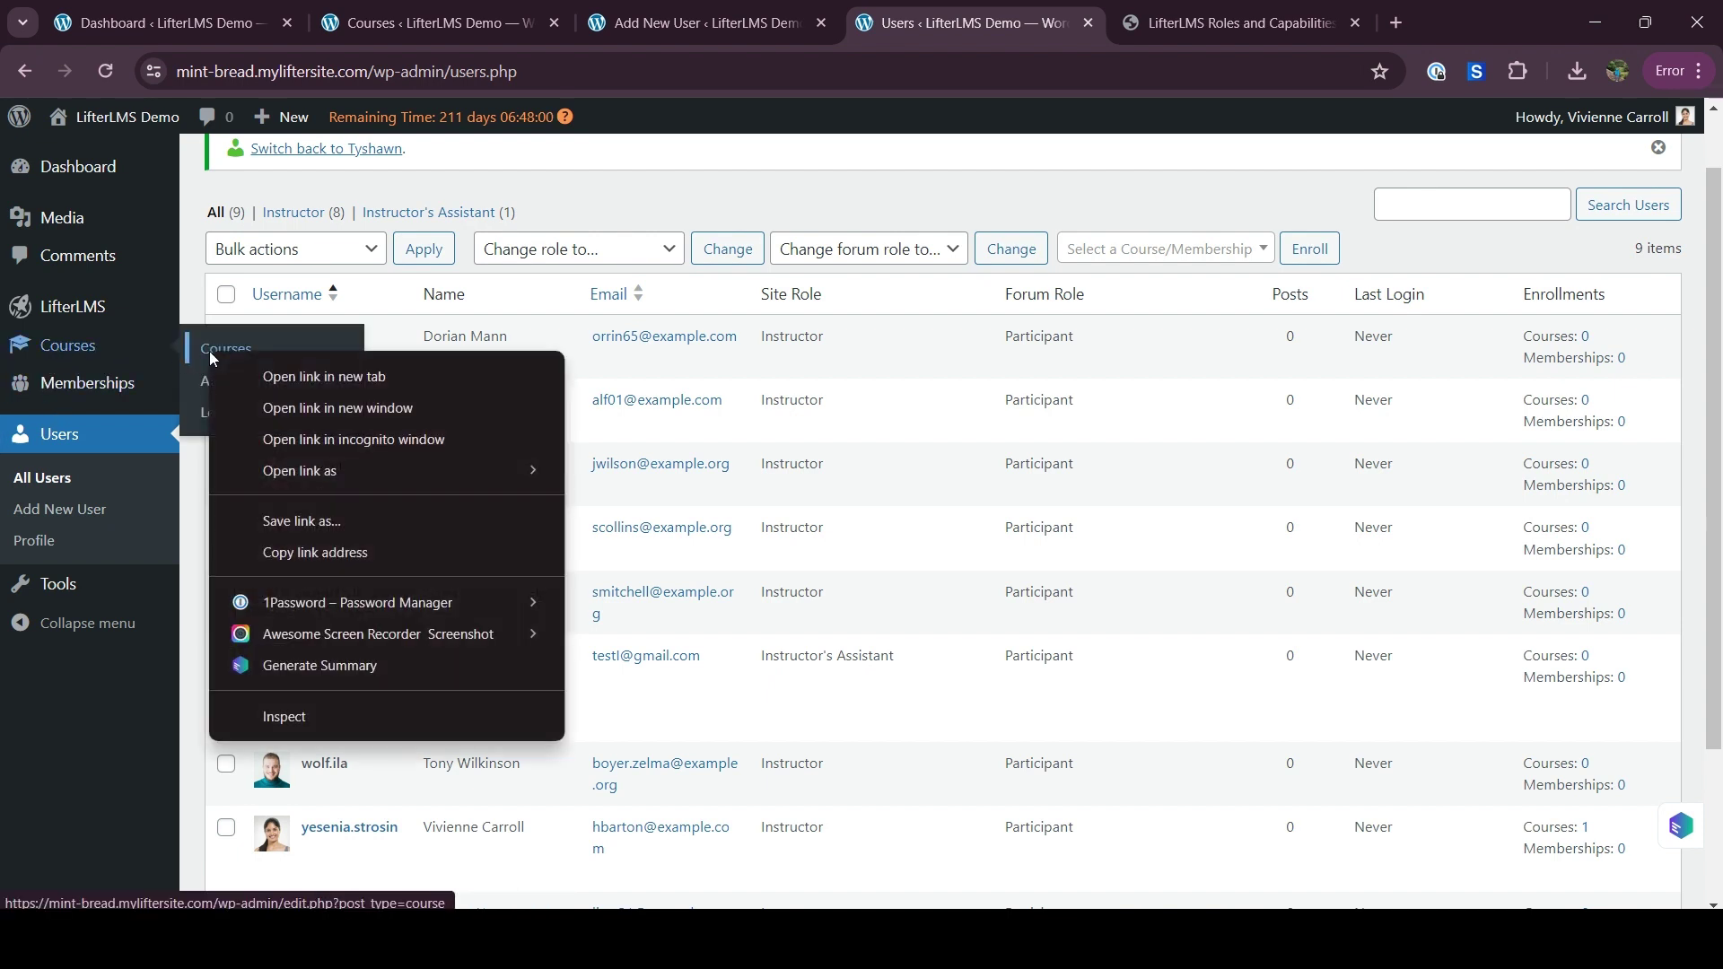
click(278, 379)
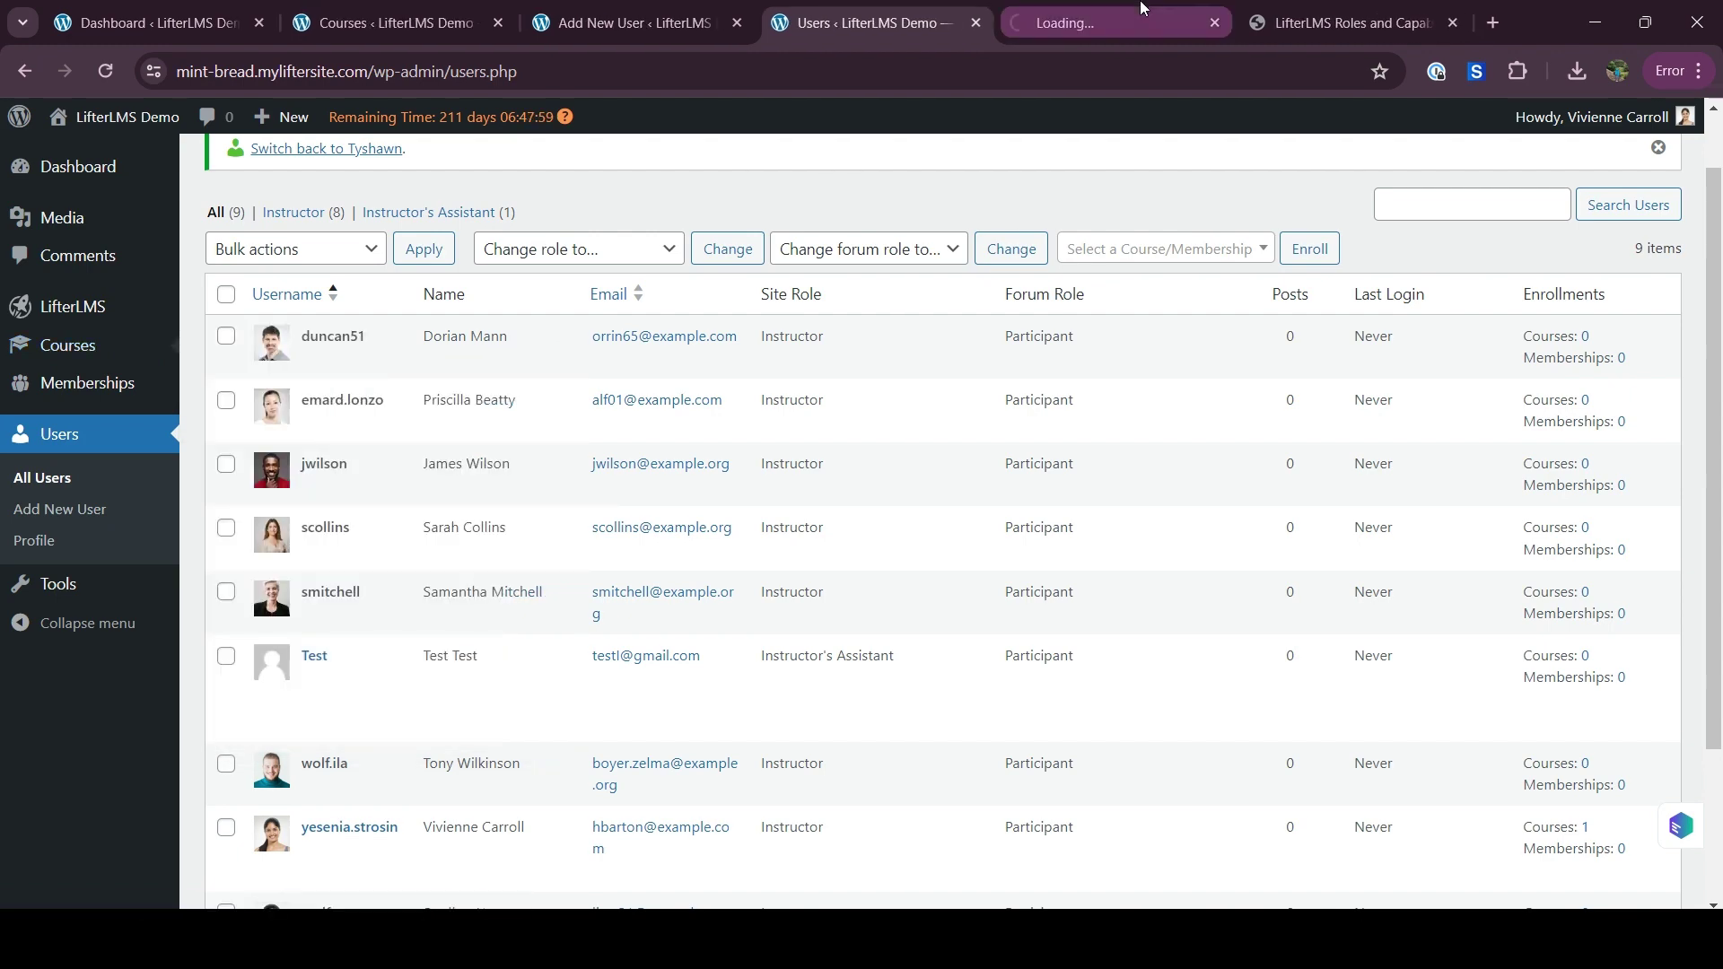
click(1136, 20)
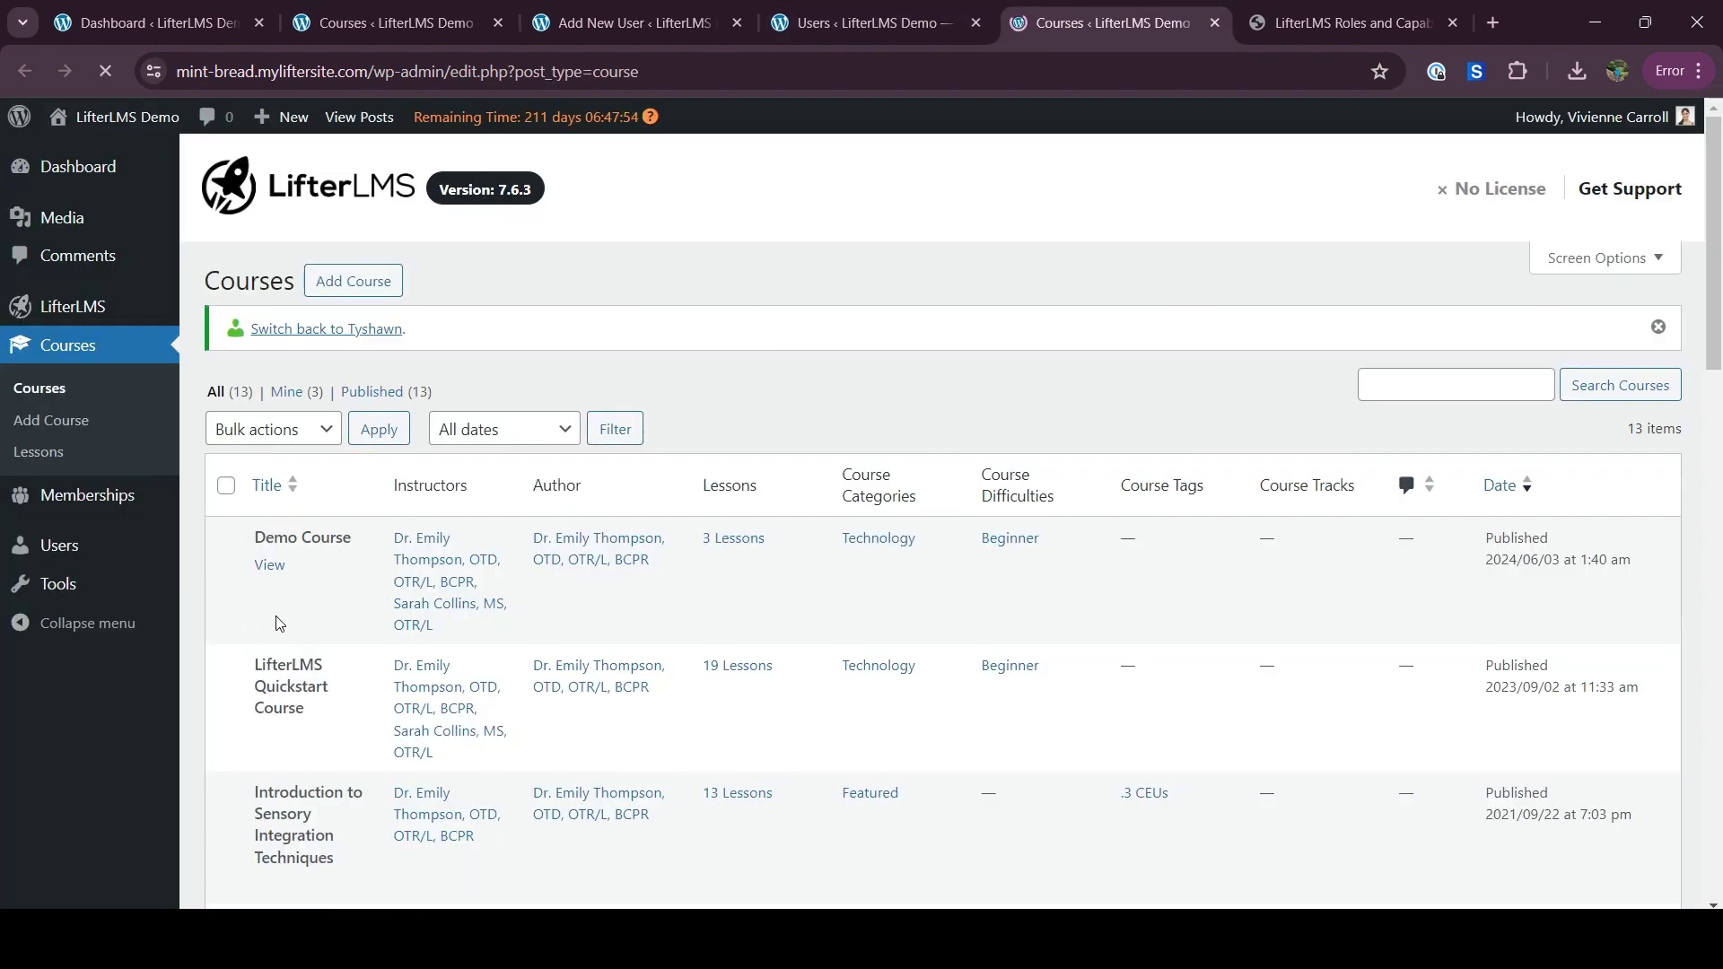
scroll(277, 620, down, 6)
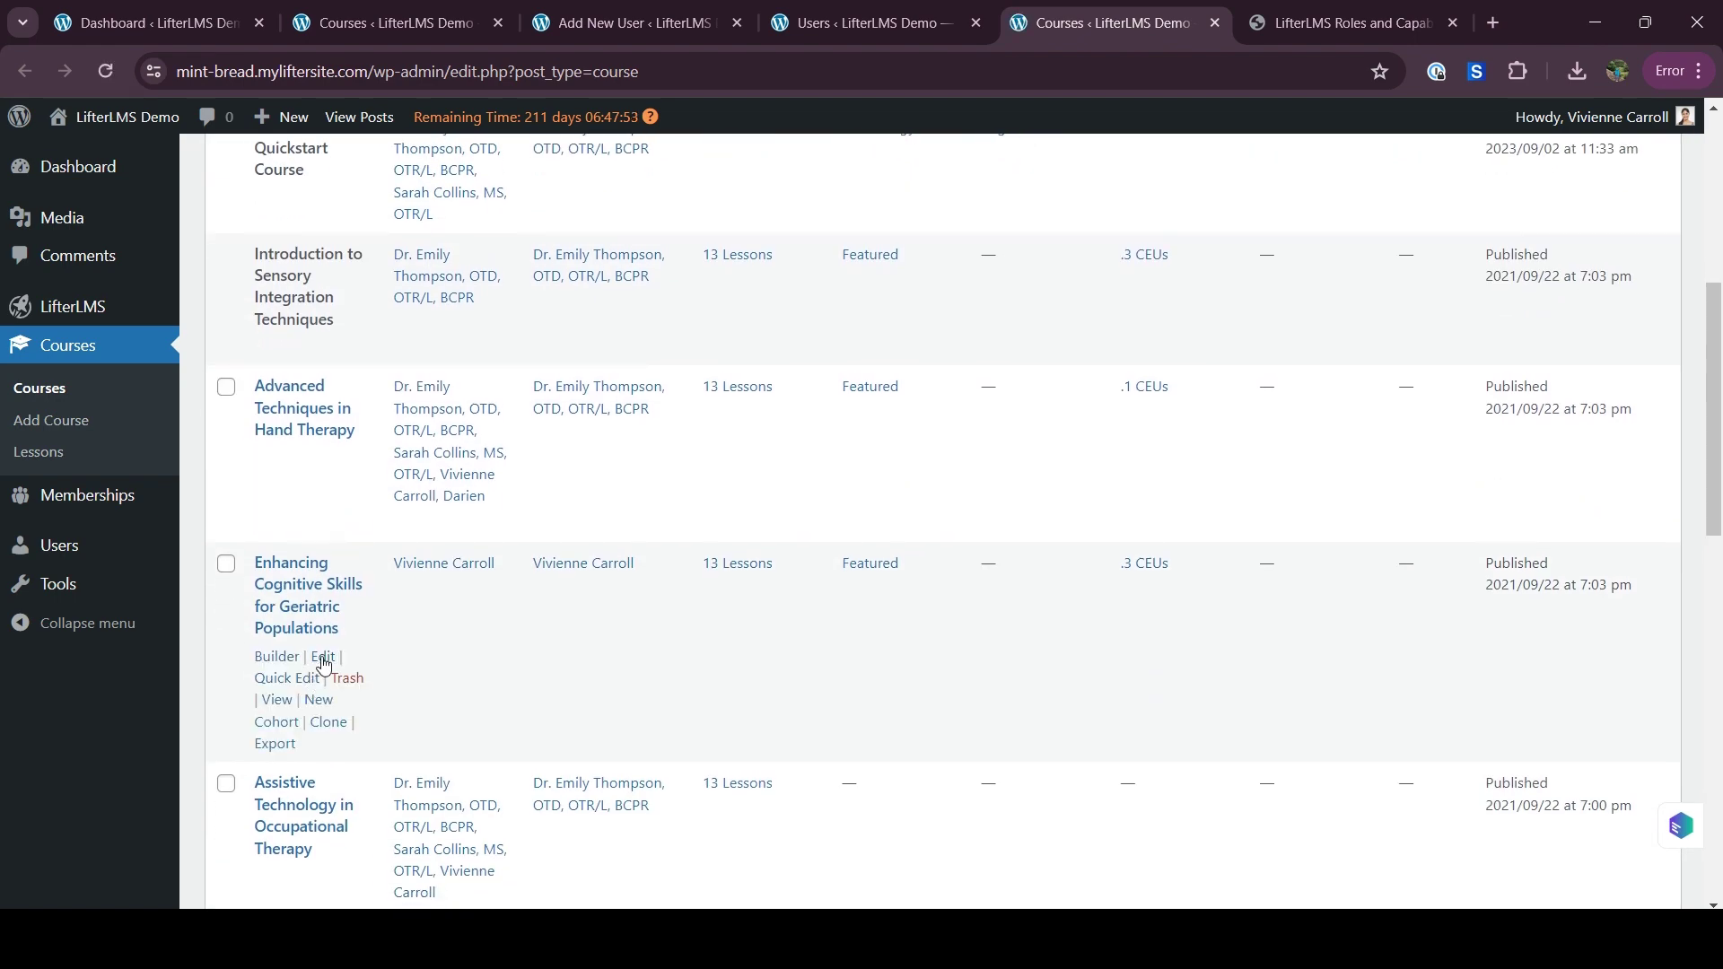
click(323, 658)
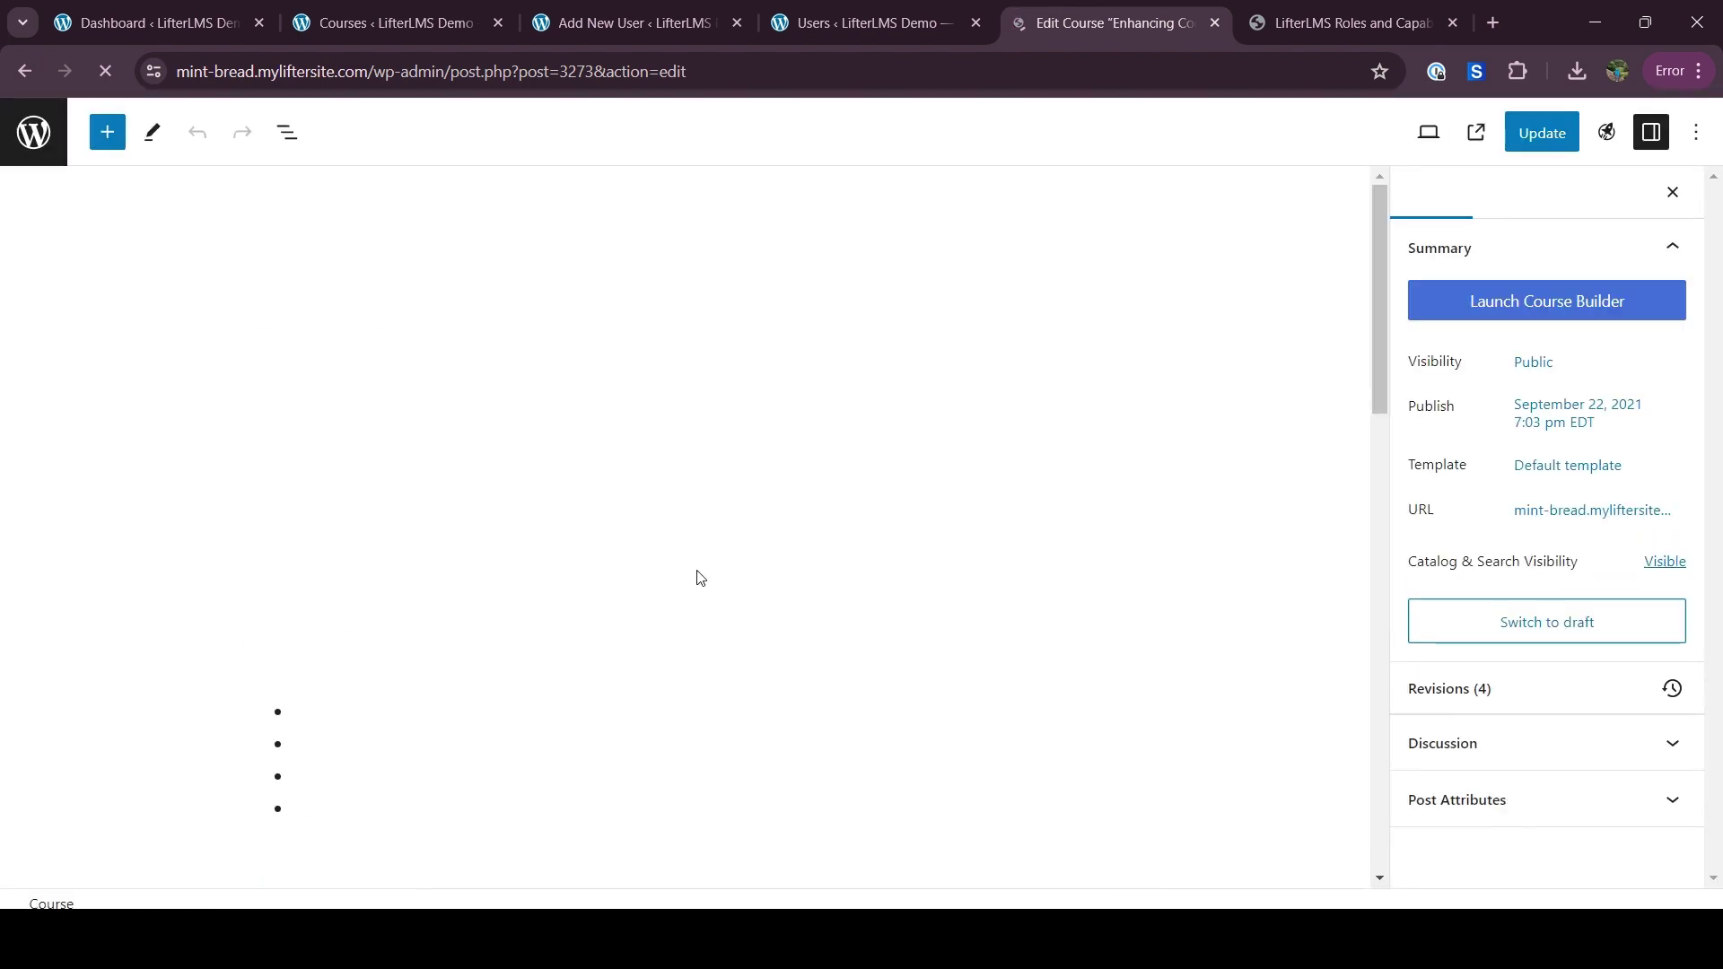
In the LifterLMS course panel, search Instructors for 'Test' and add the test user
scroll(700, 577, down, 2)
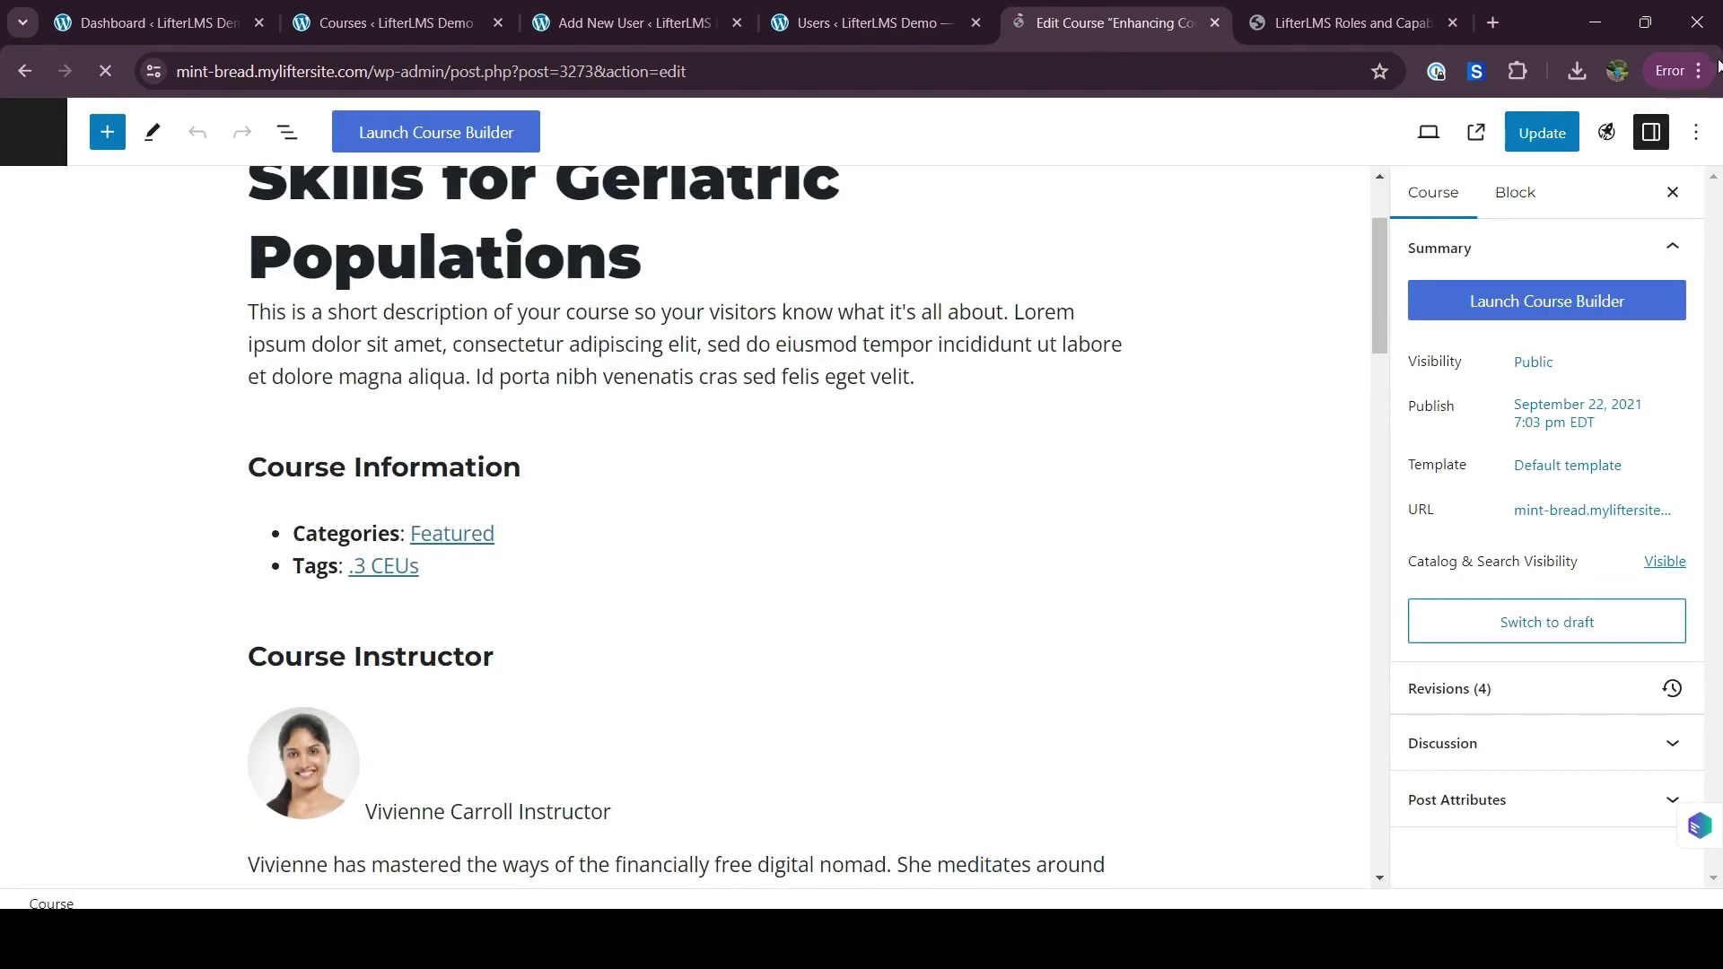
click(1605, 136)
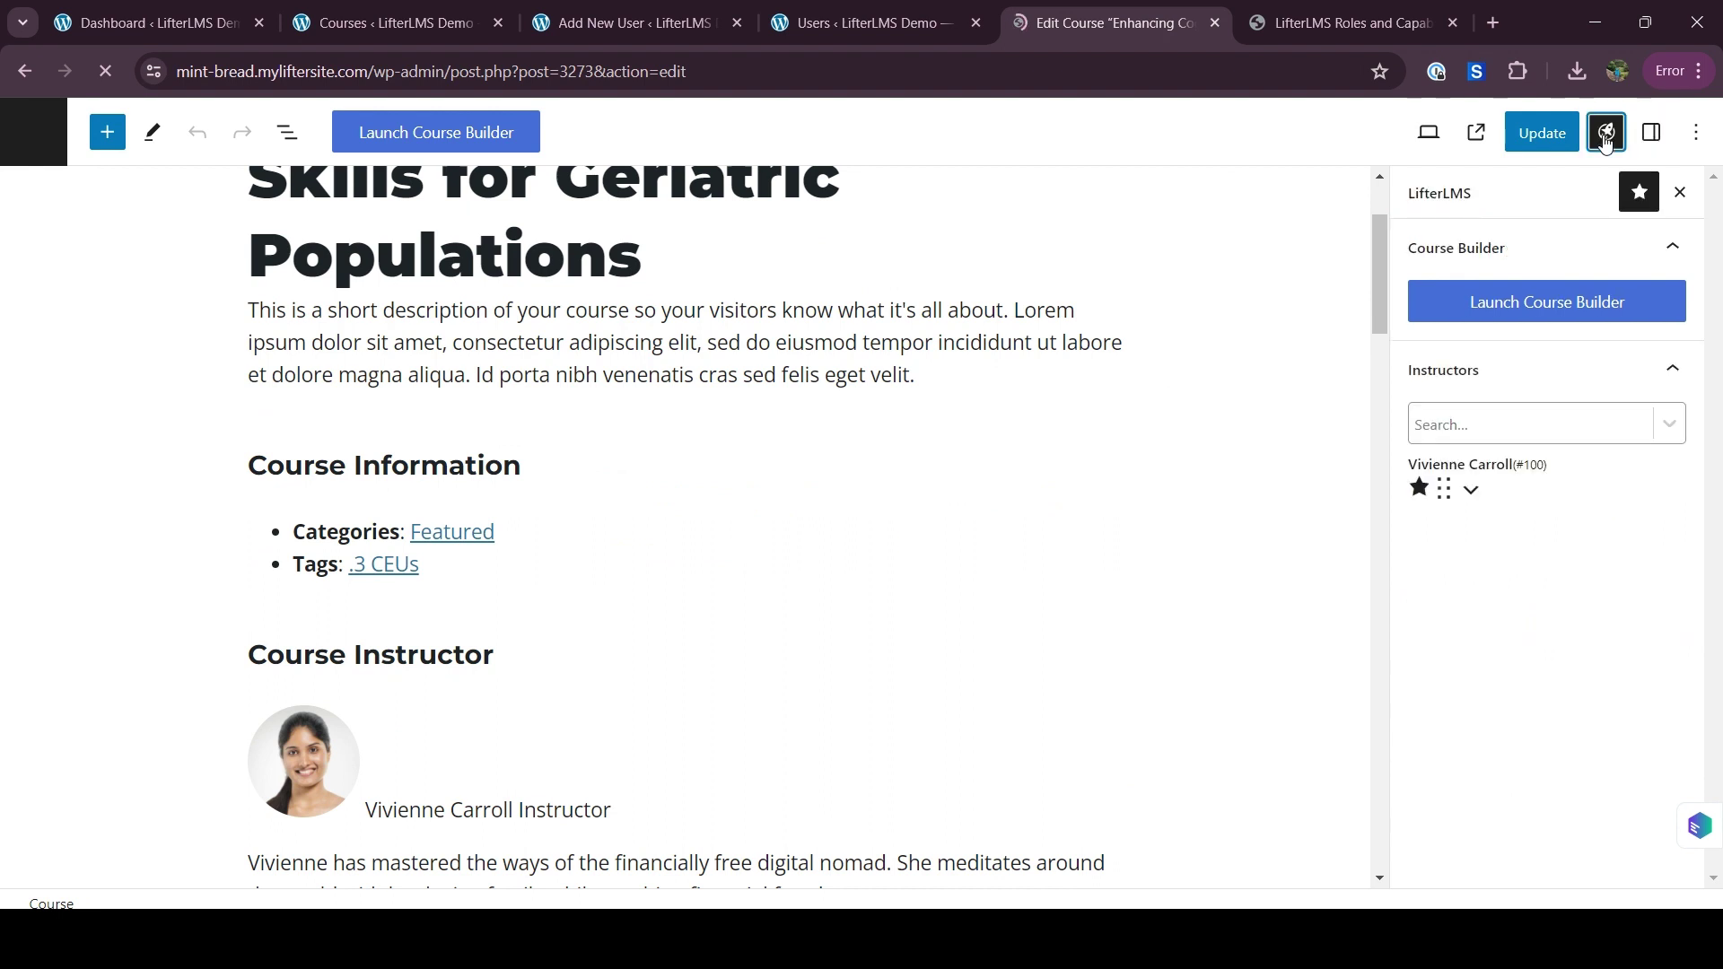
click(1461, 428)
text(Test)
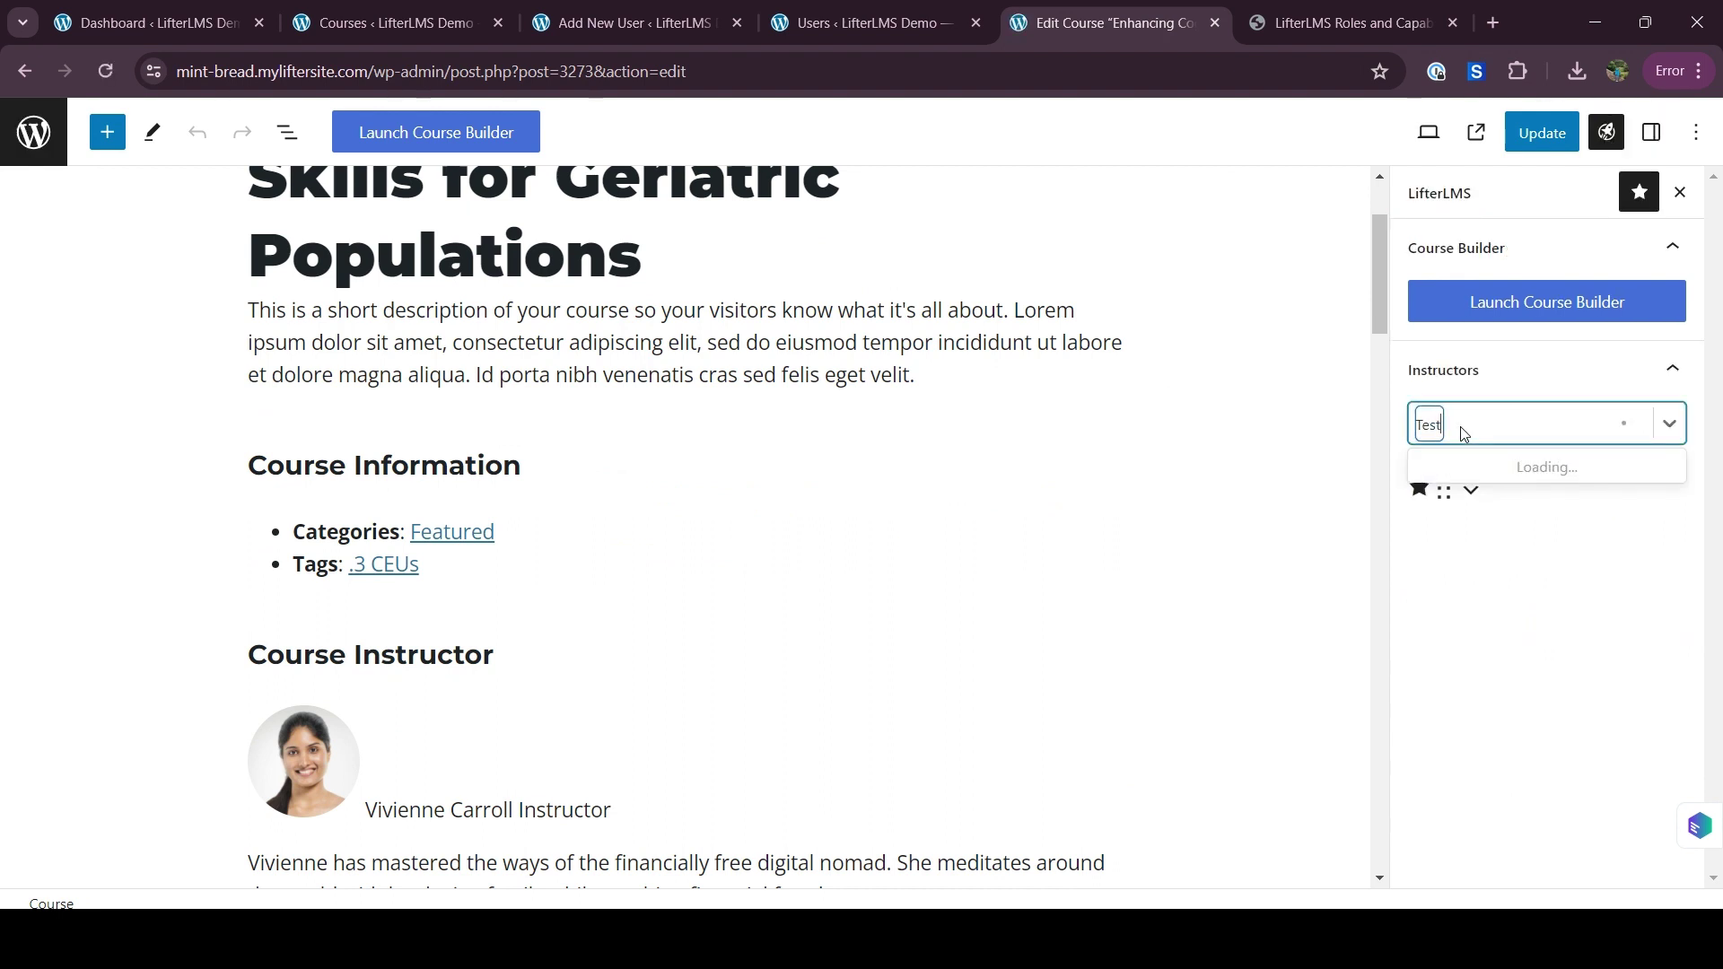
click(1472, 476)
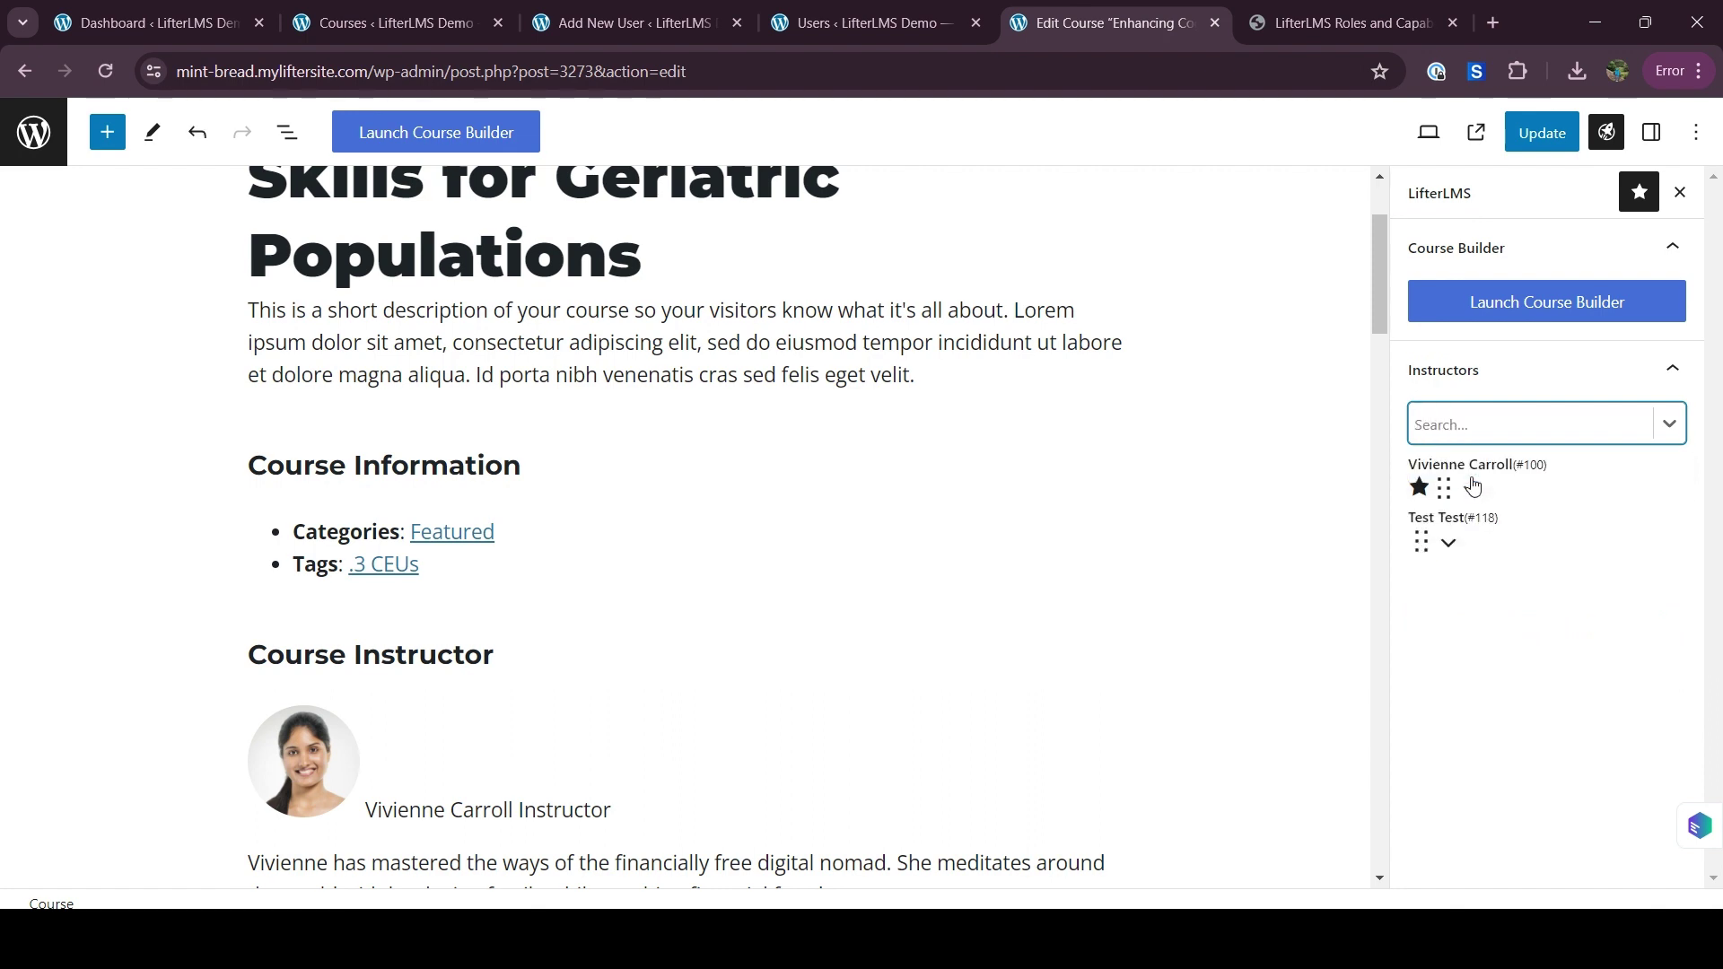
Change the new instructor's label from Author to 'TA' and update the course
click(1455, 551)
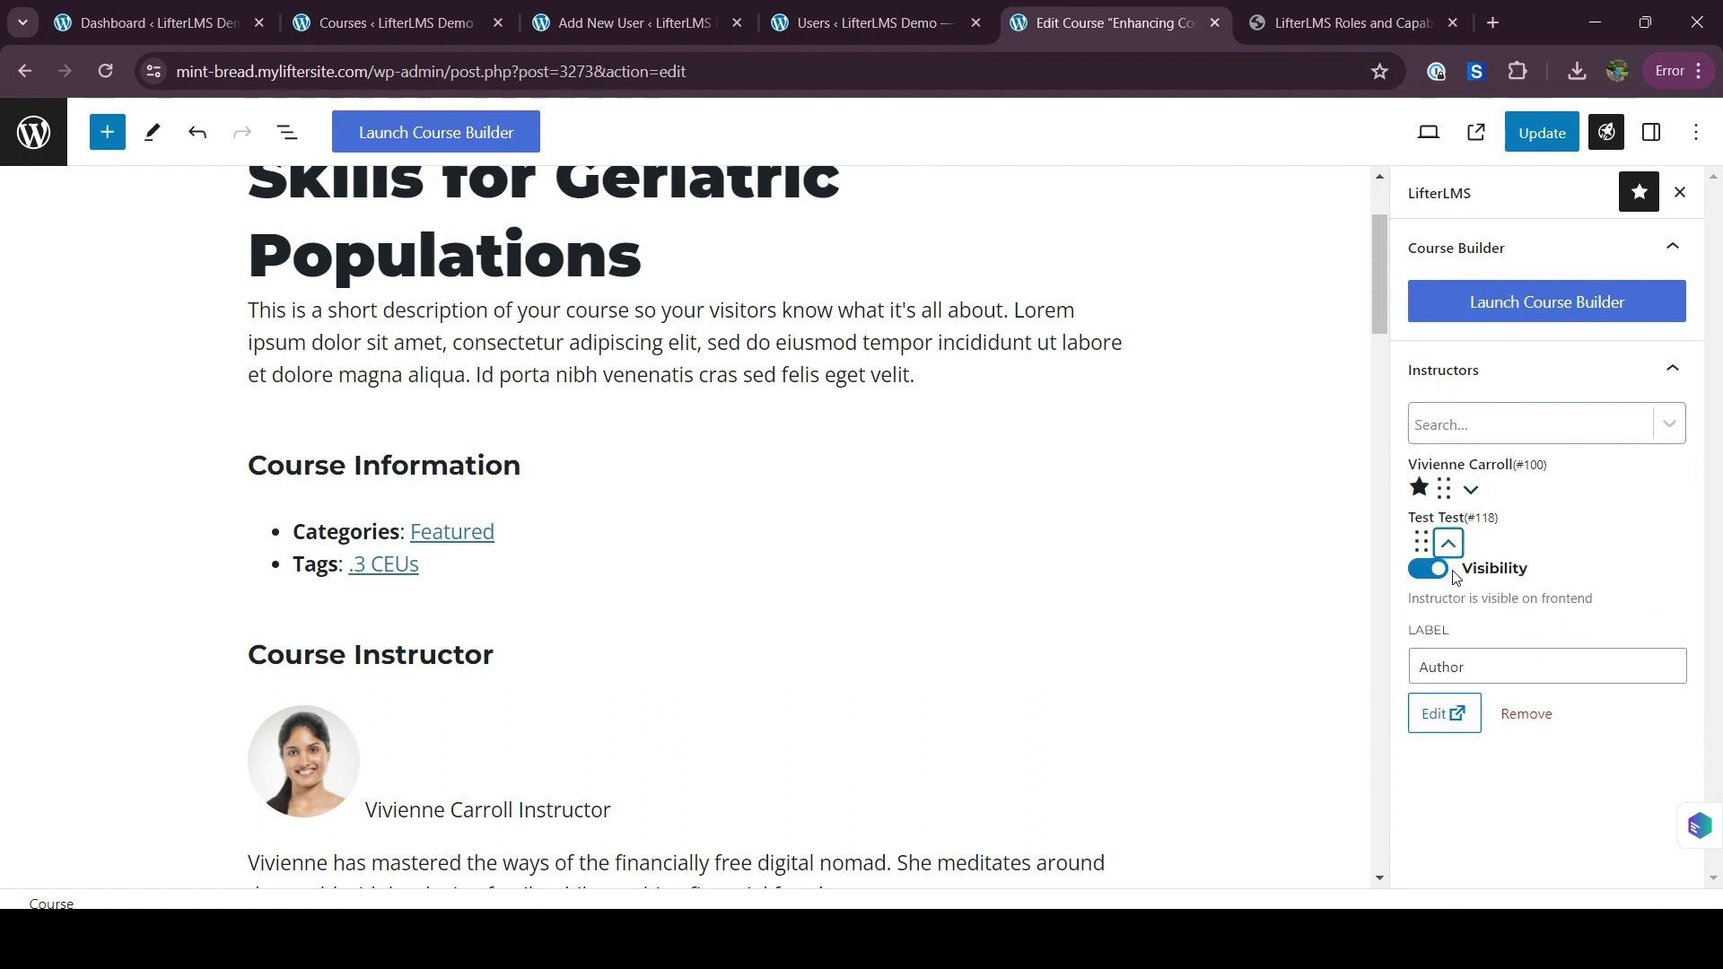
double_click(1465, 666)
text(Assis)
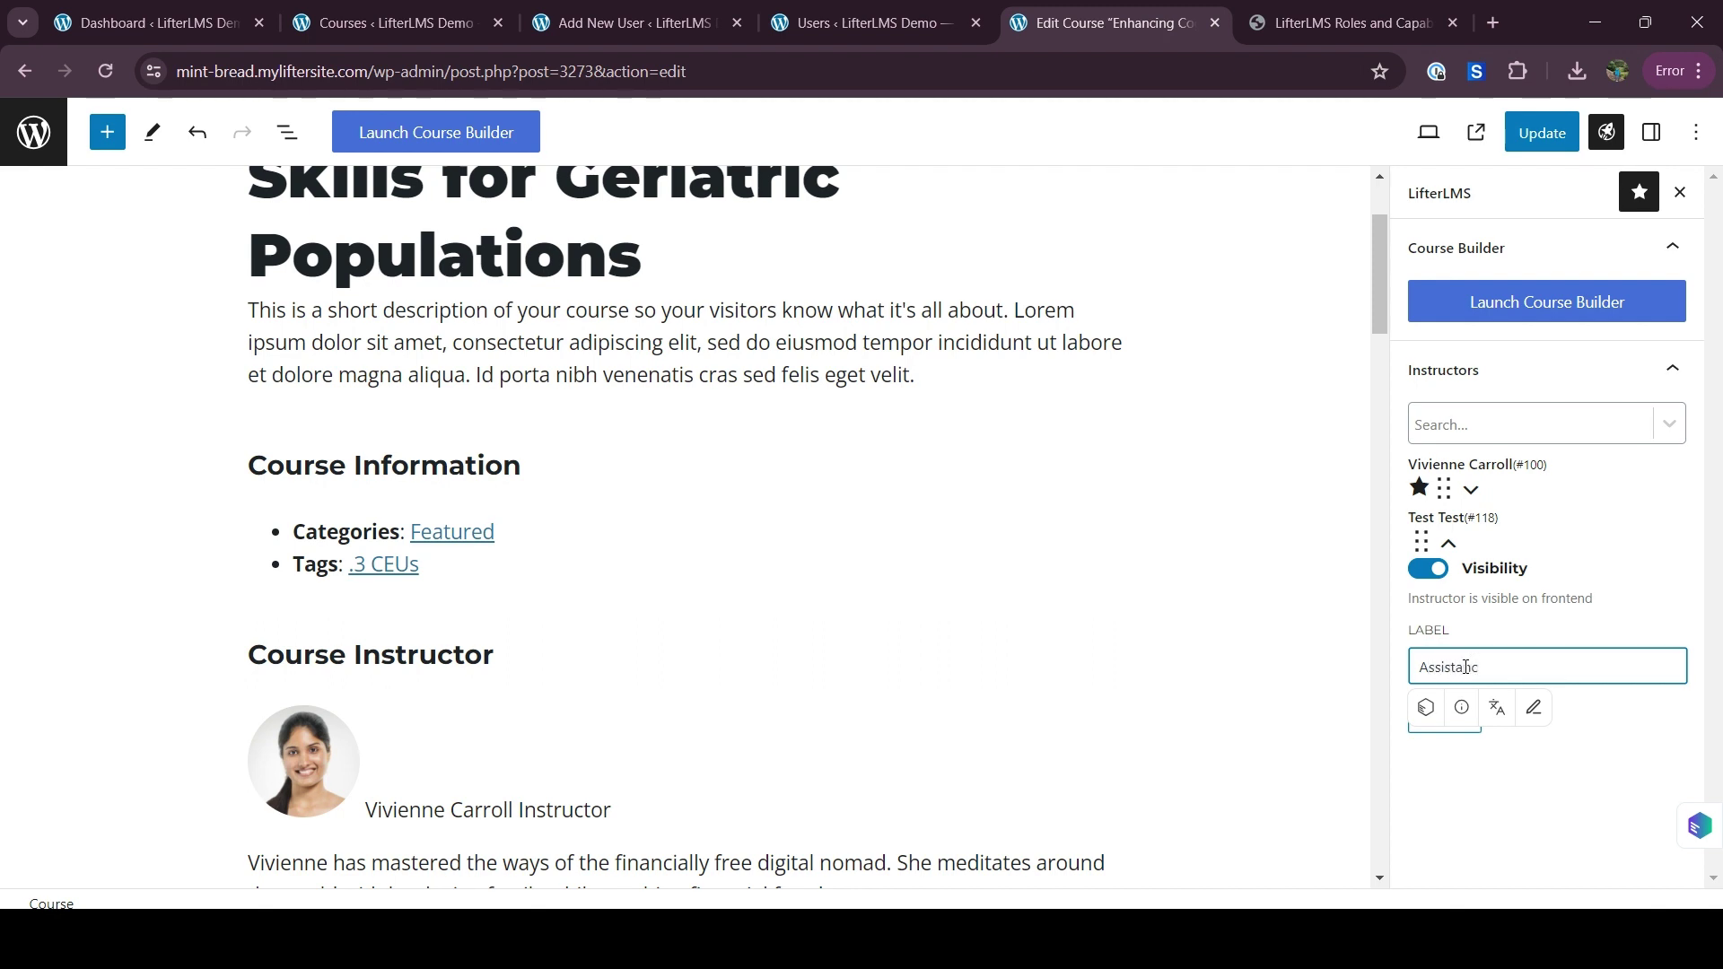
text(tanc)
key(BackSpace)
text(A)
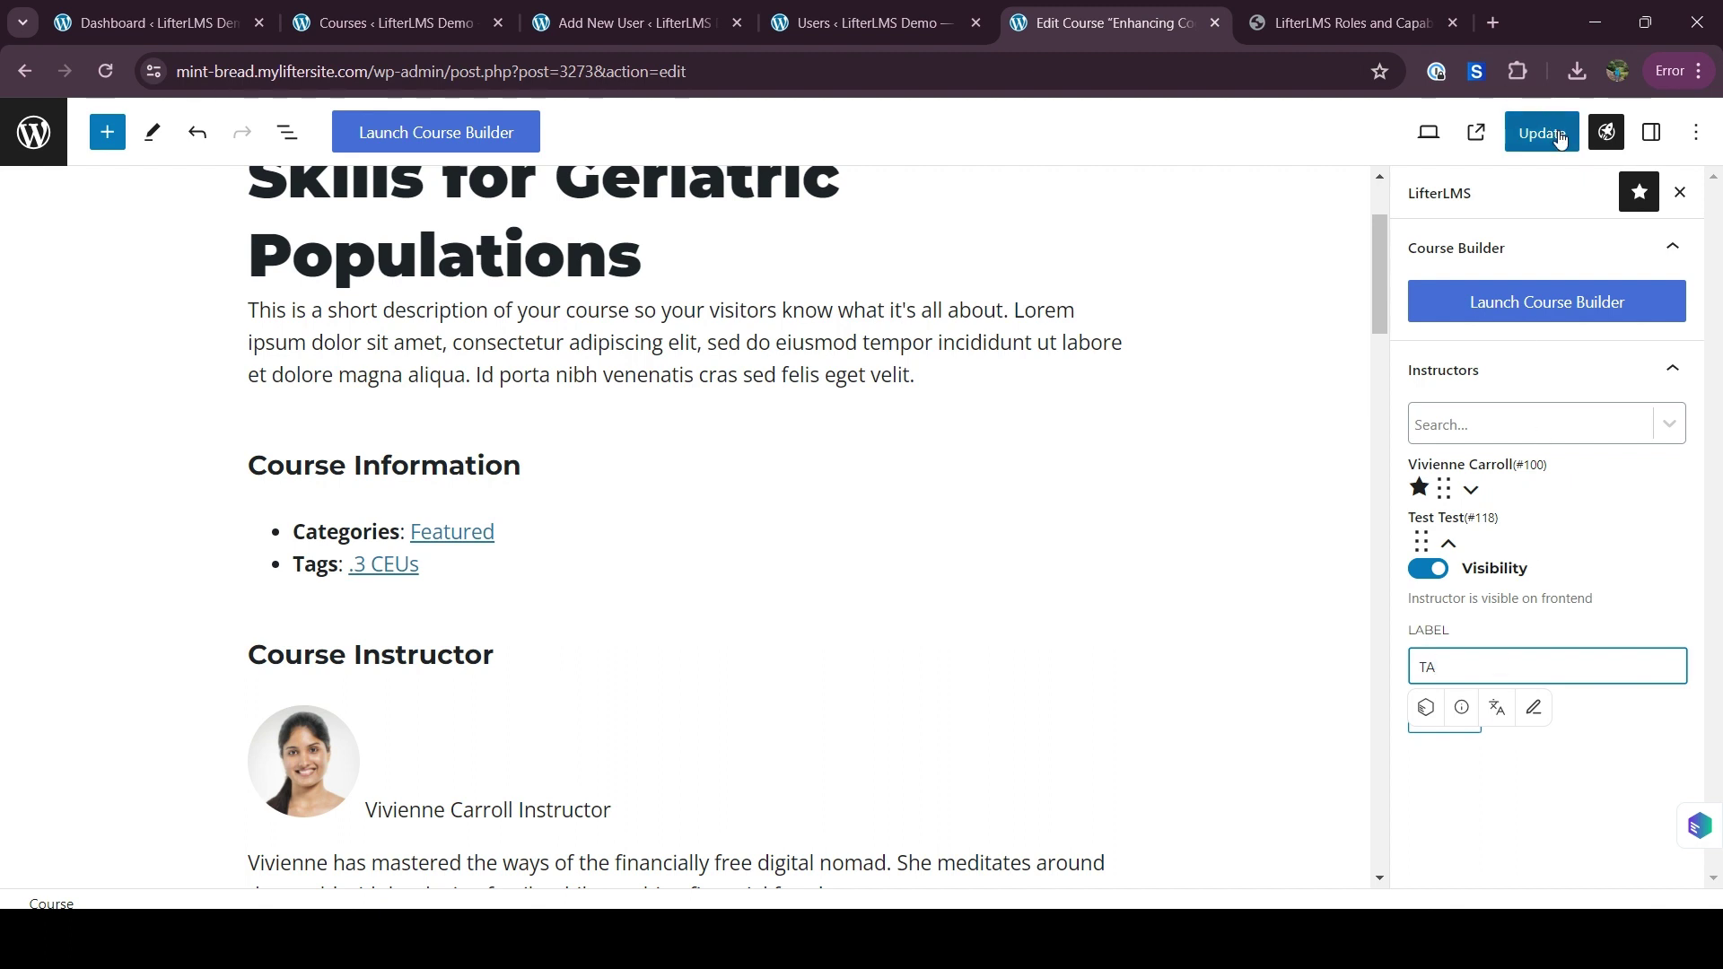
click(1560, 137)
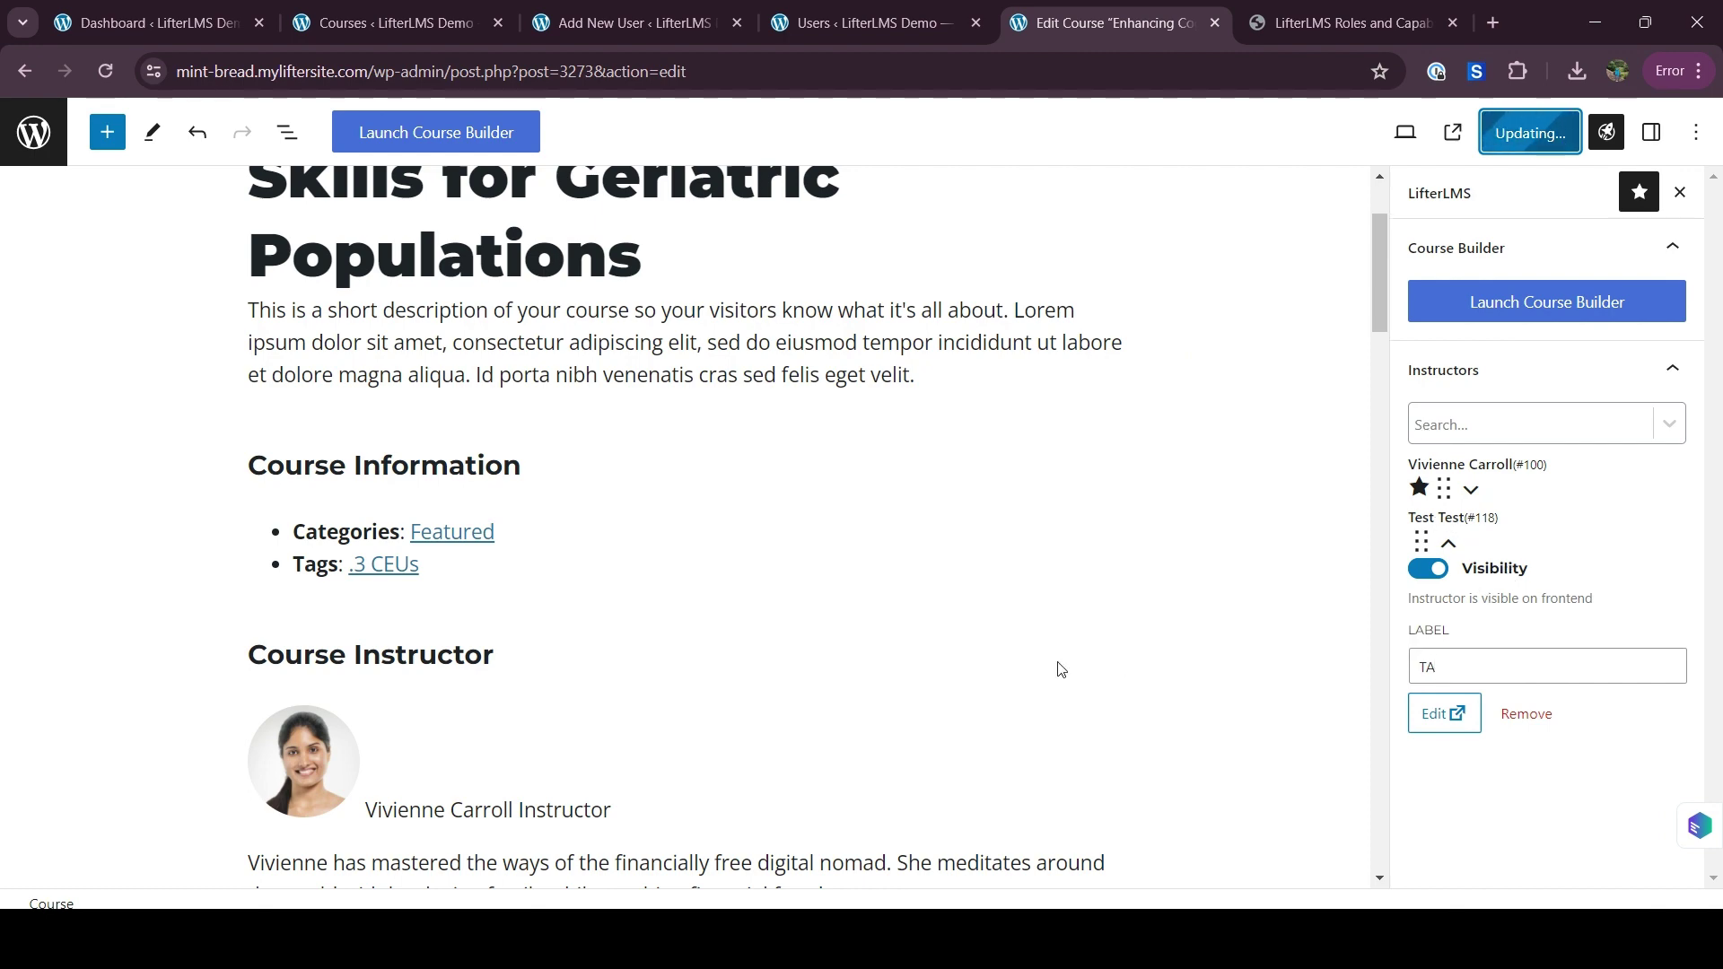
scroll(987, 669, down, 5)
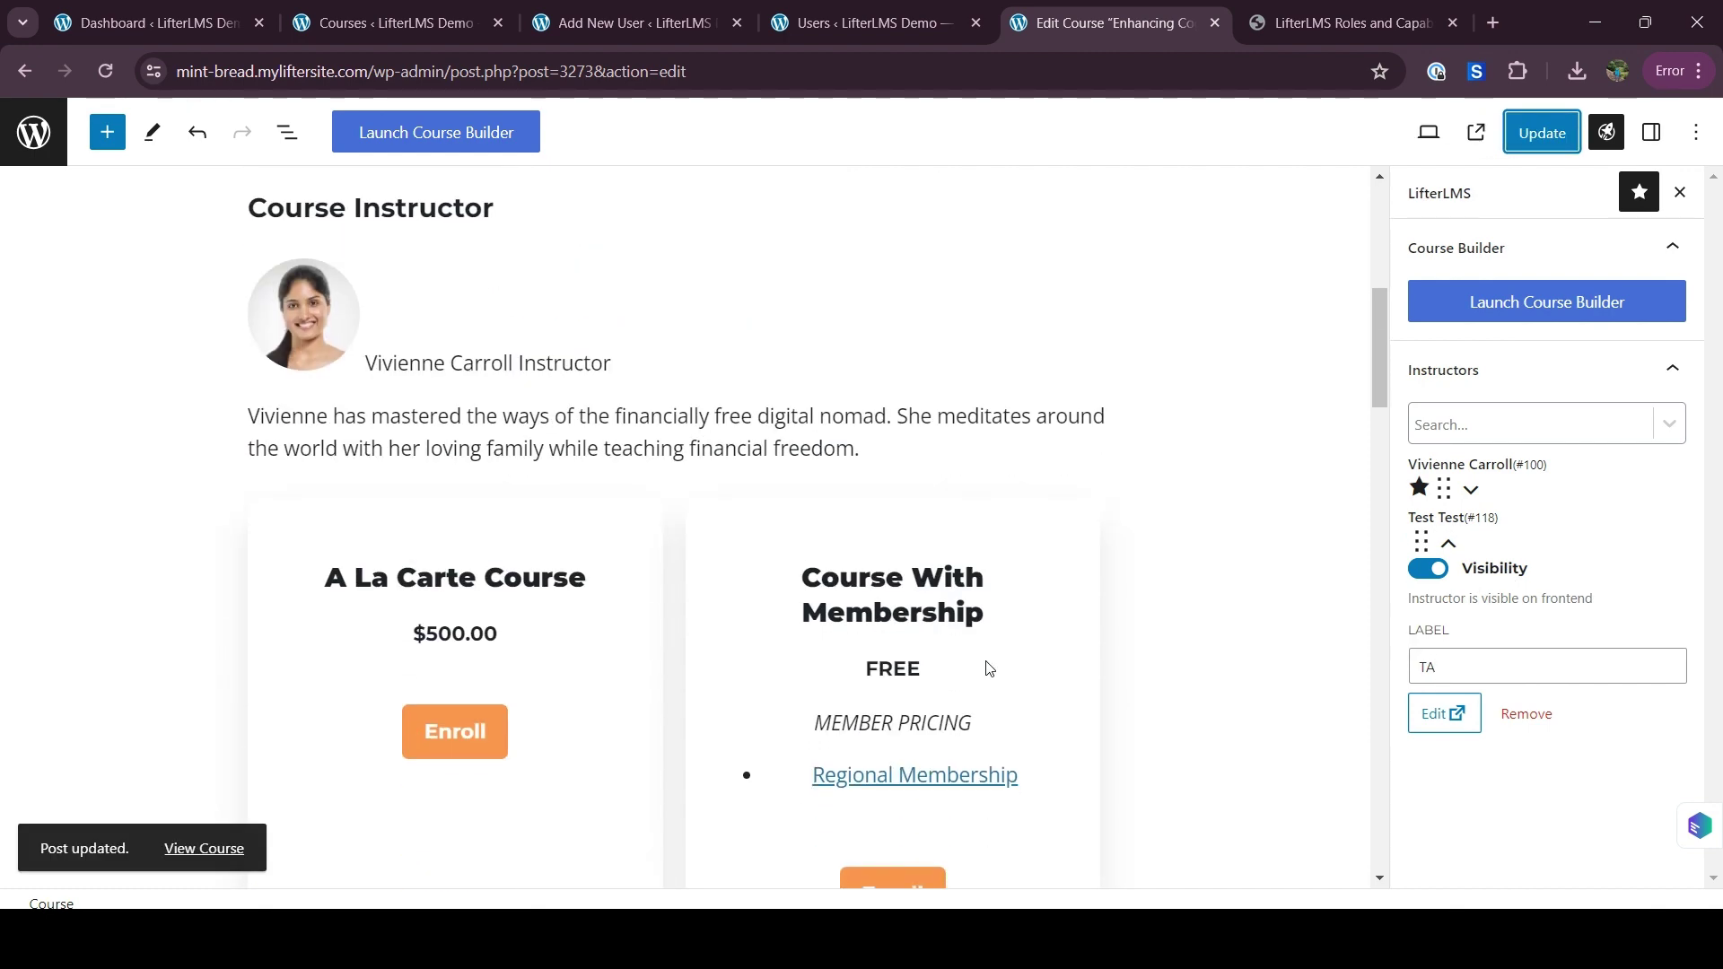
scroll(286, 565, down, 5)
scroll(288, 557, up, 6)
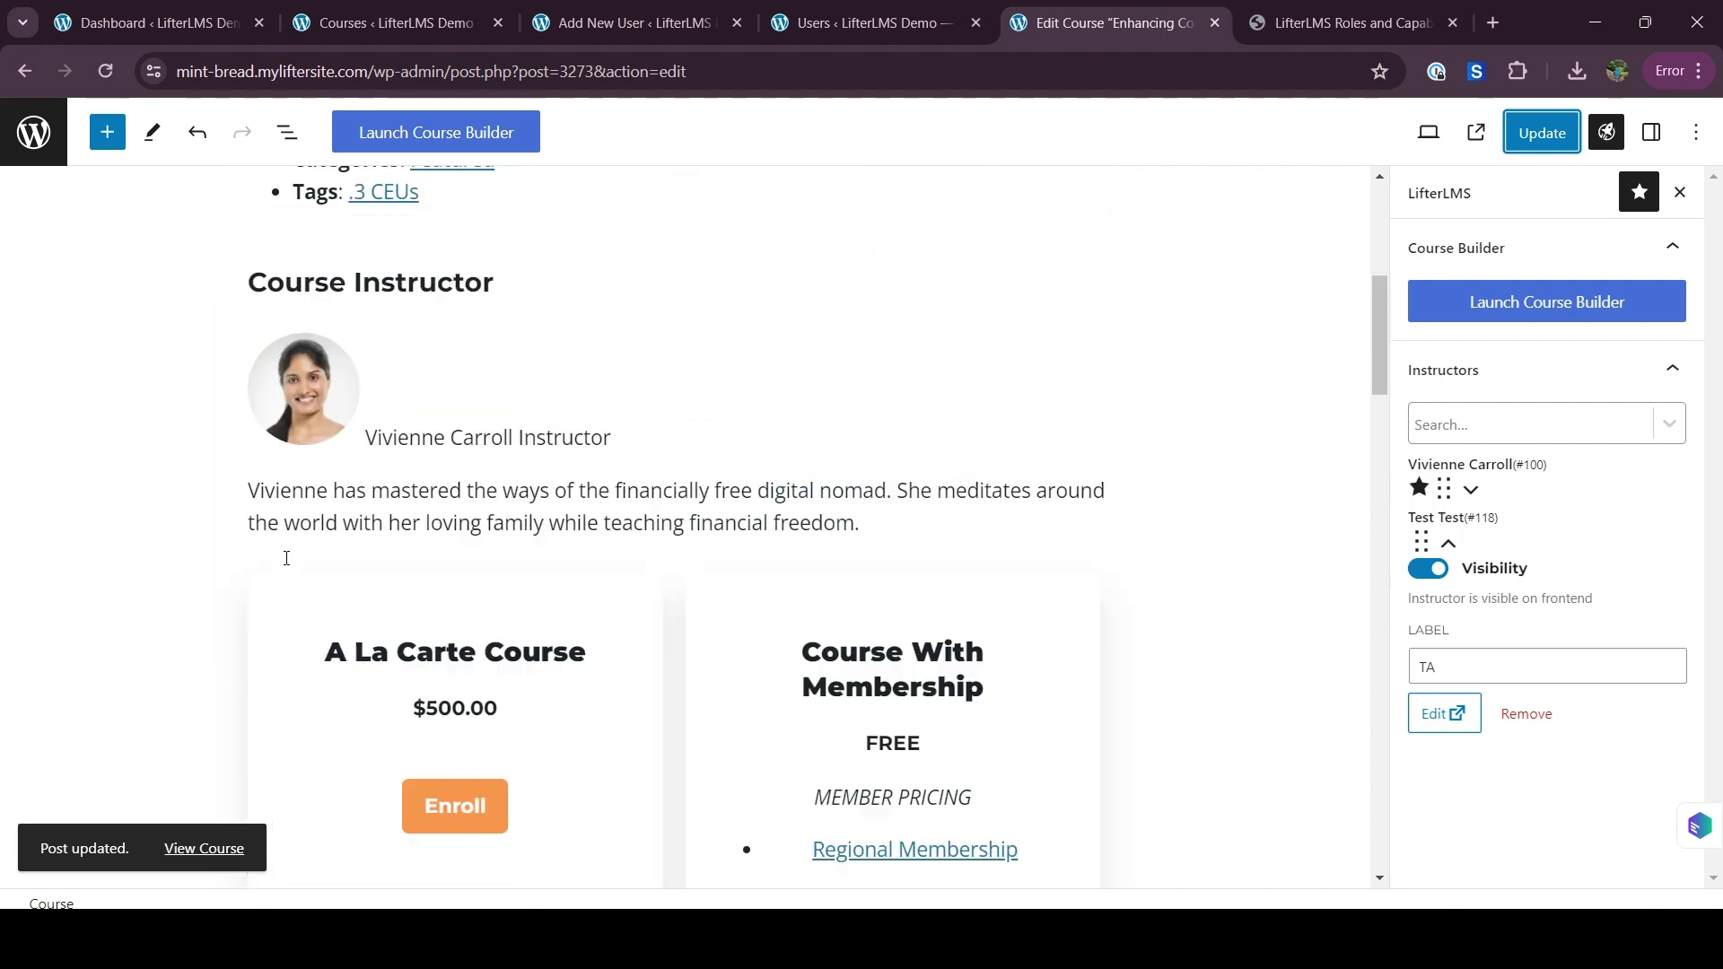
Reload the Users tab and filter it to 'Instructor's Assistant (1)'
click(861, 23)
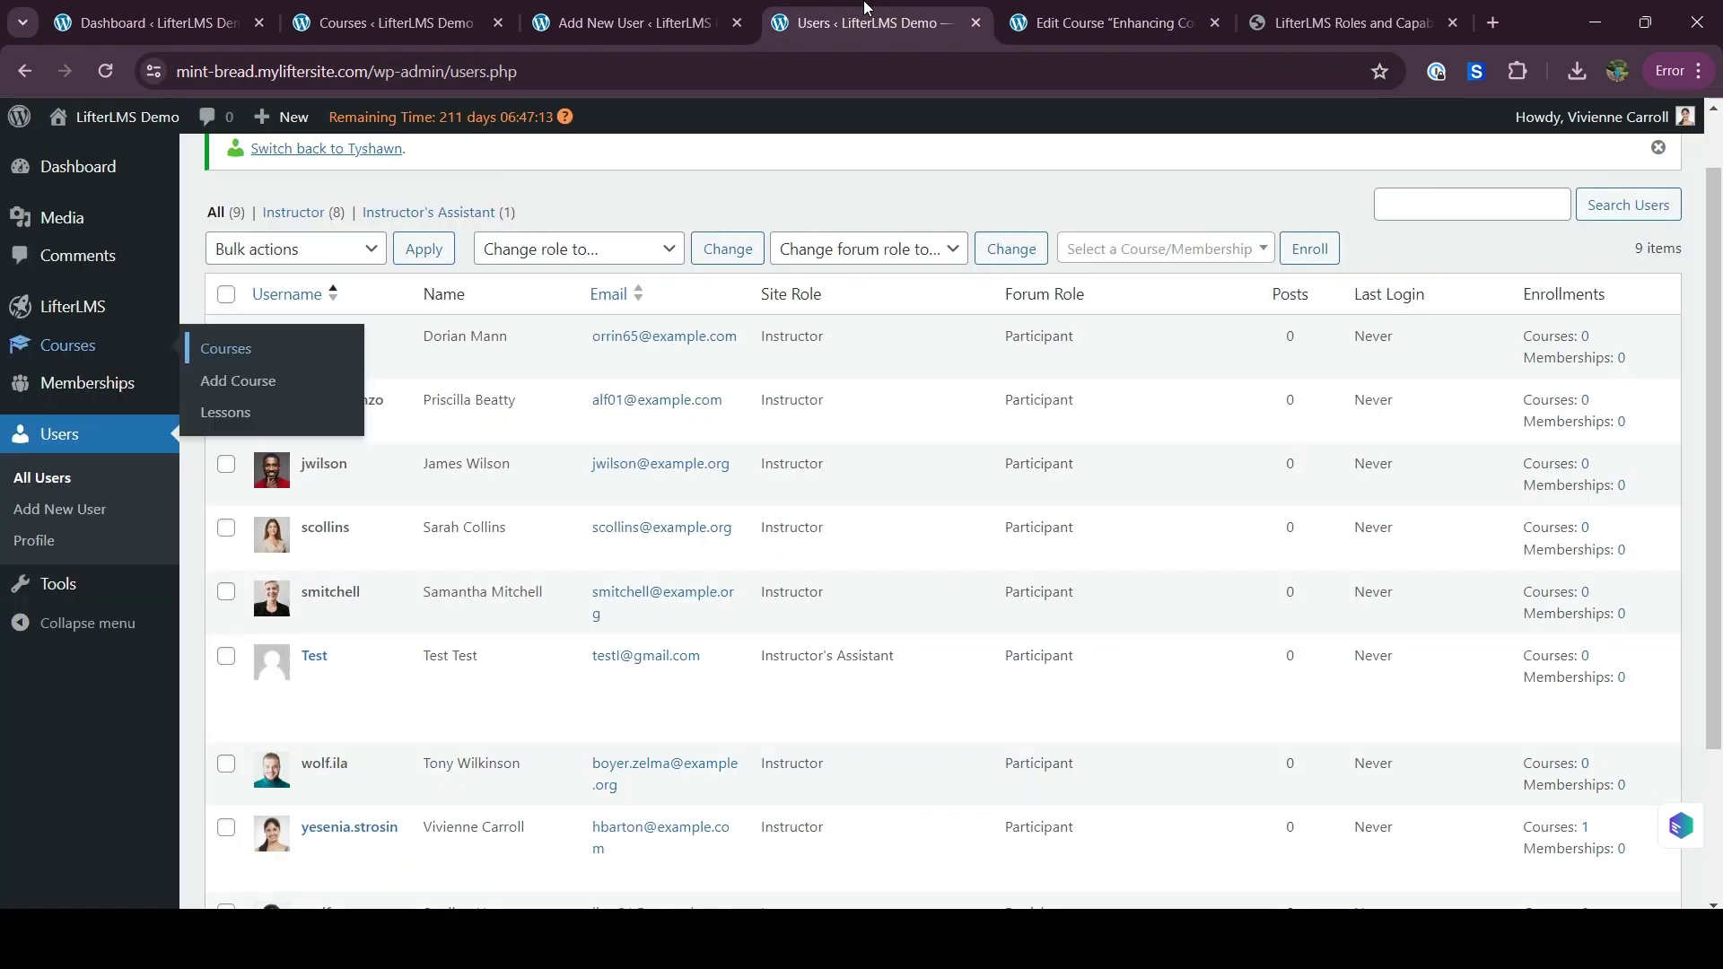
click(105, 71)
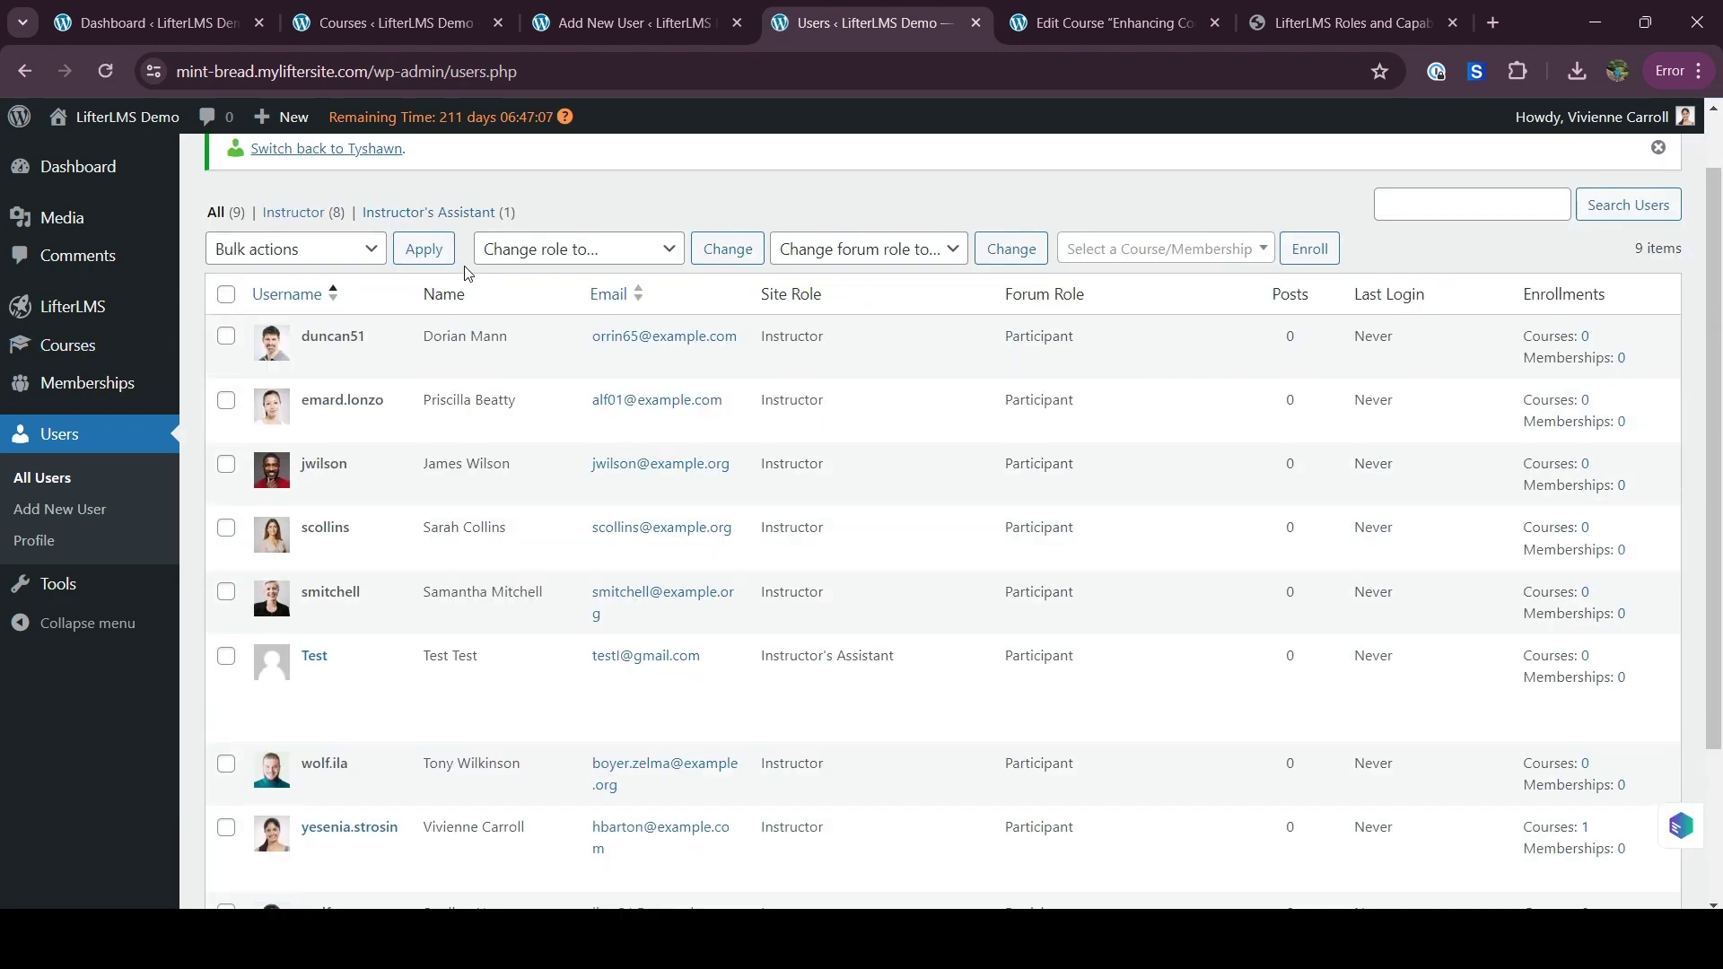
click(465, 216)
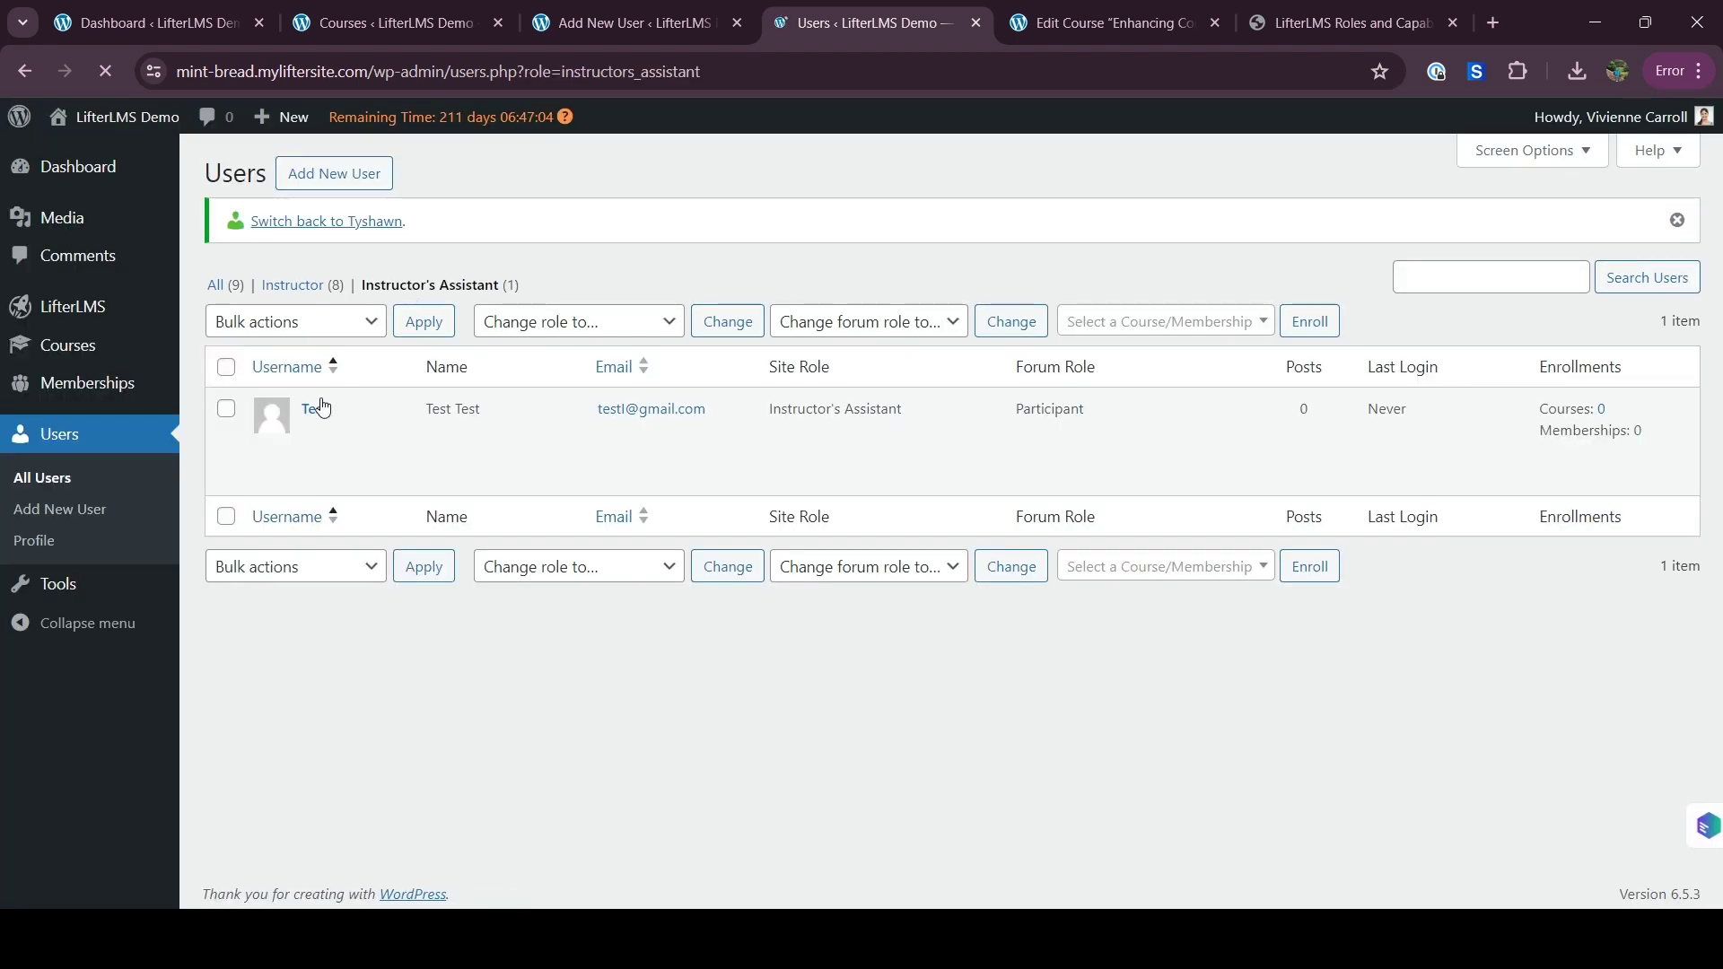
Switch to the test Instructor's Assistant account and view its admin Courses list of 13 courses
click(289, 478)
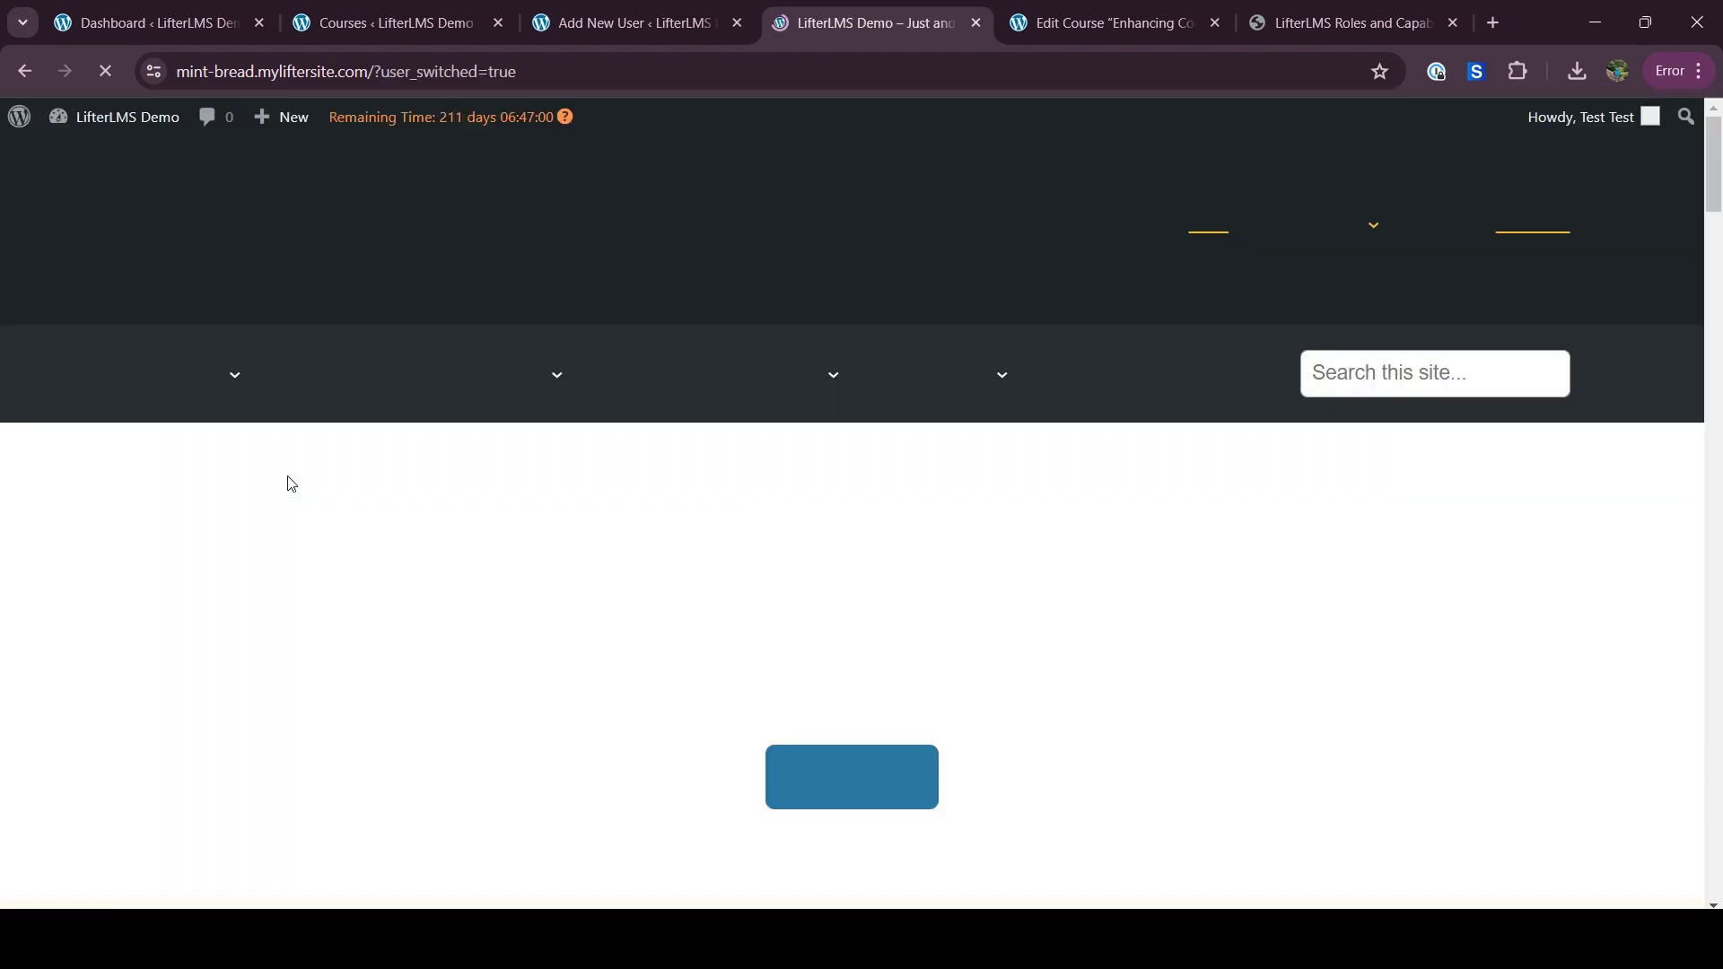
mouse_move(117, 118)
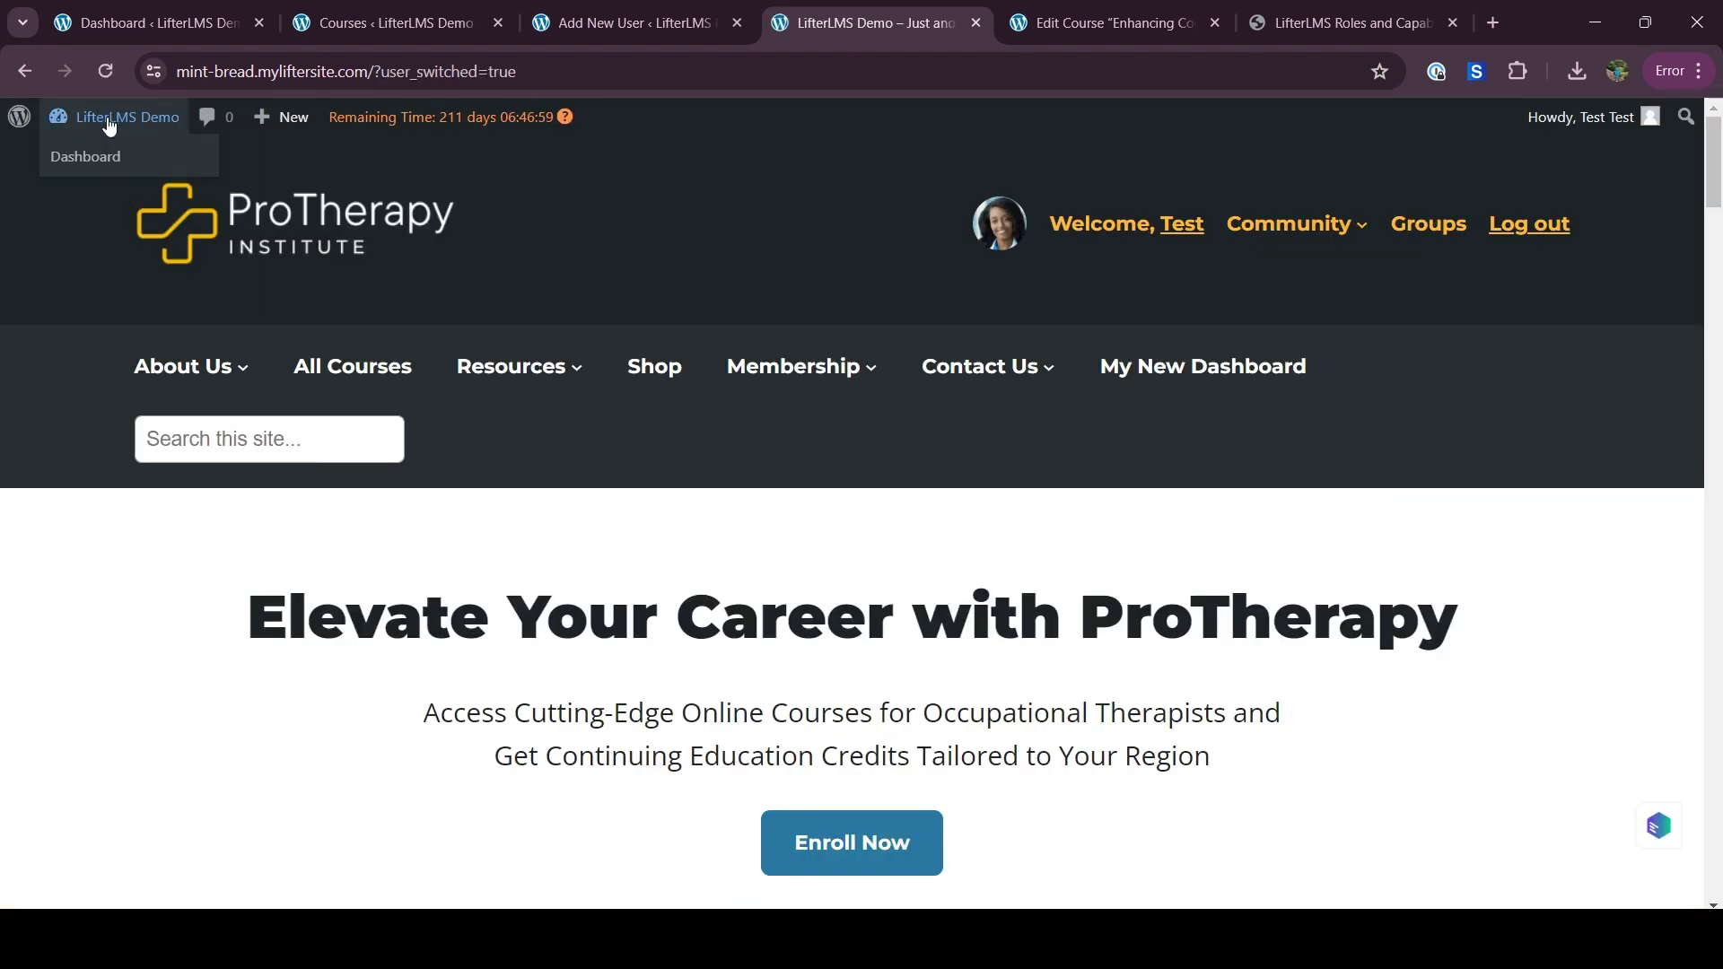
click(109, 154)
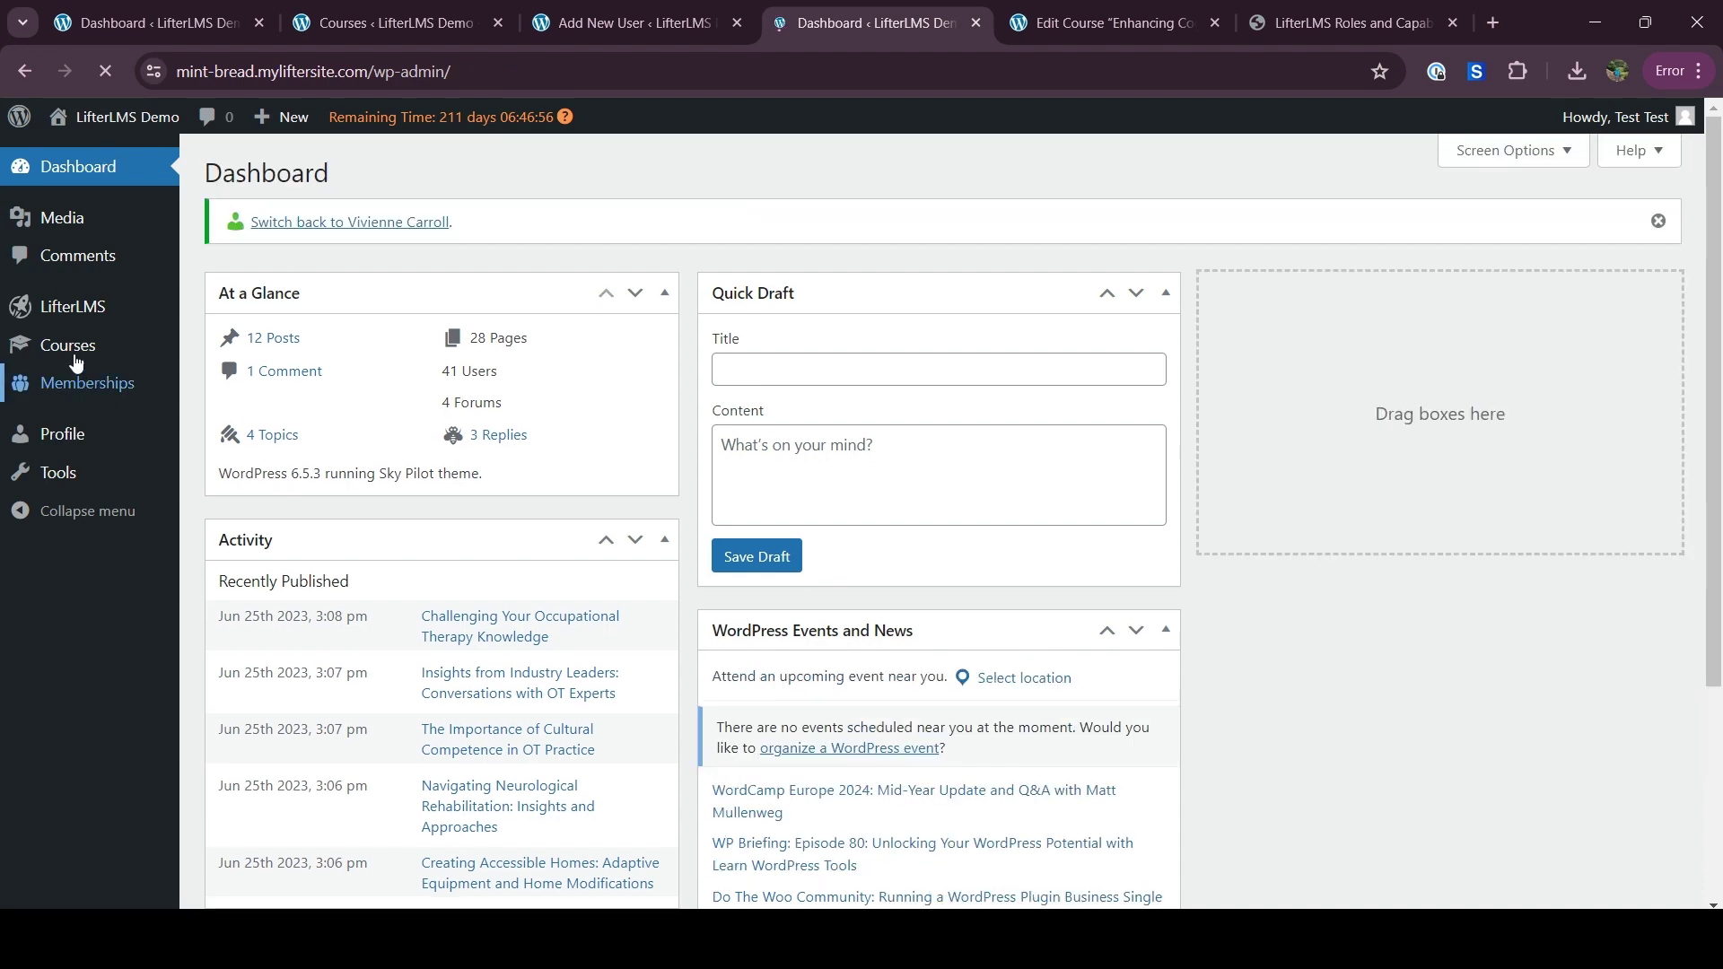
mouse_move(75, 355)
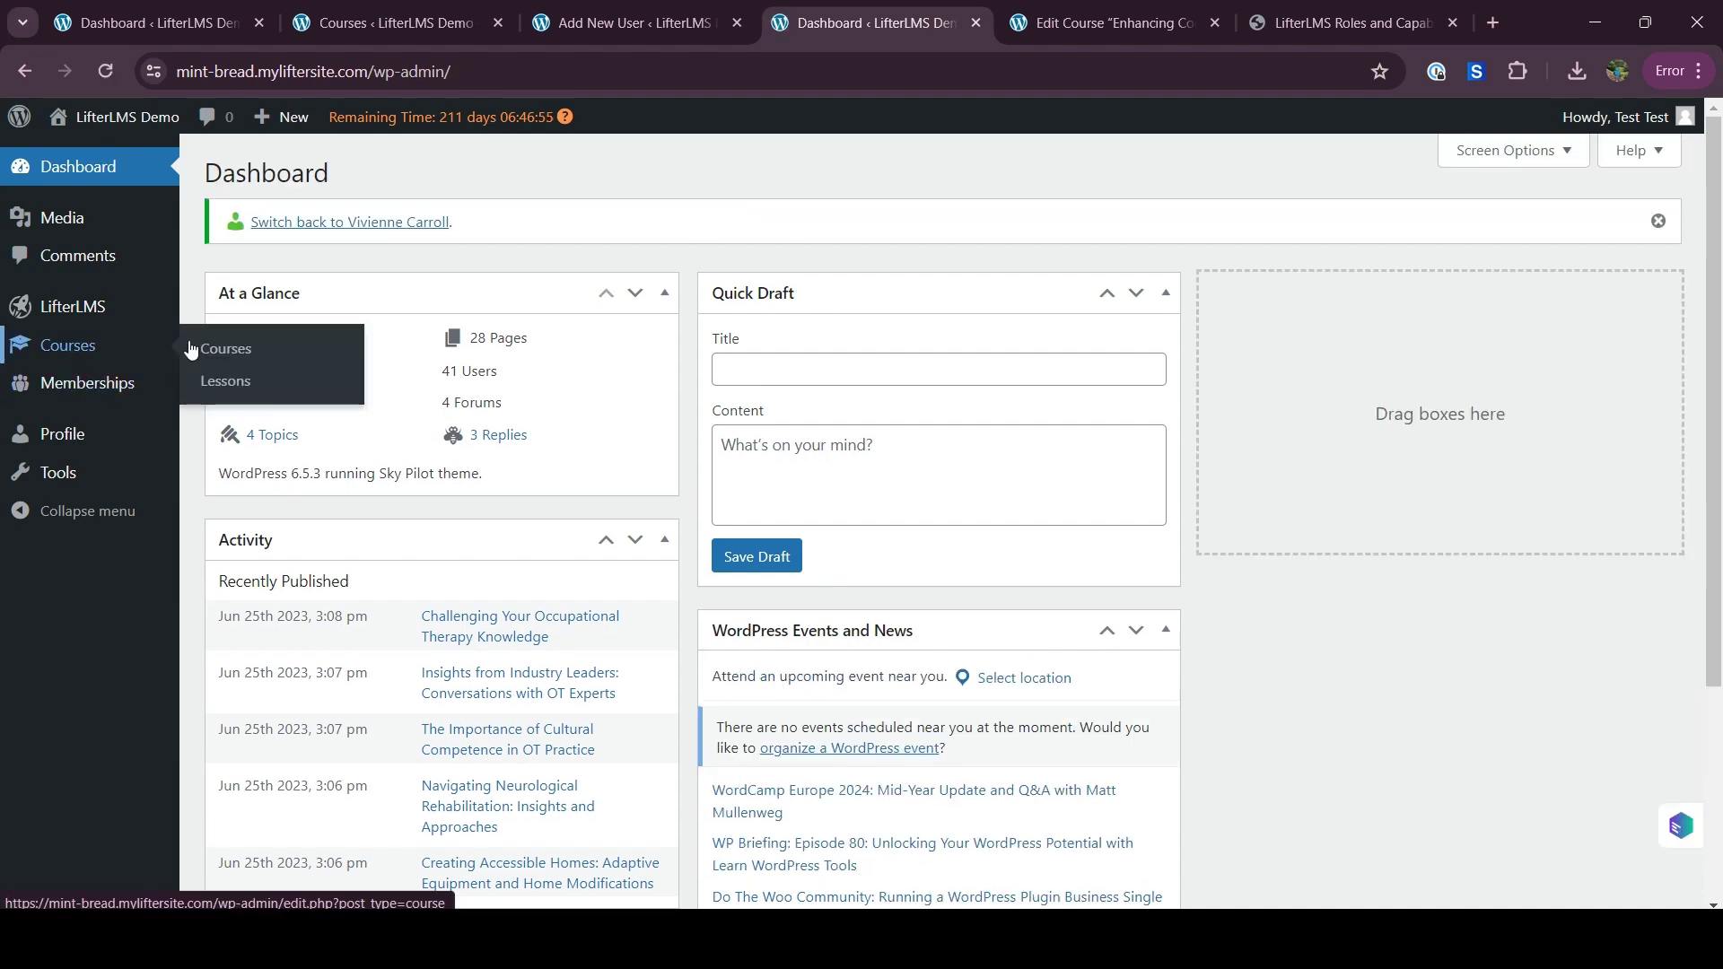
click(215, 350)
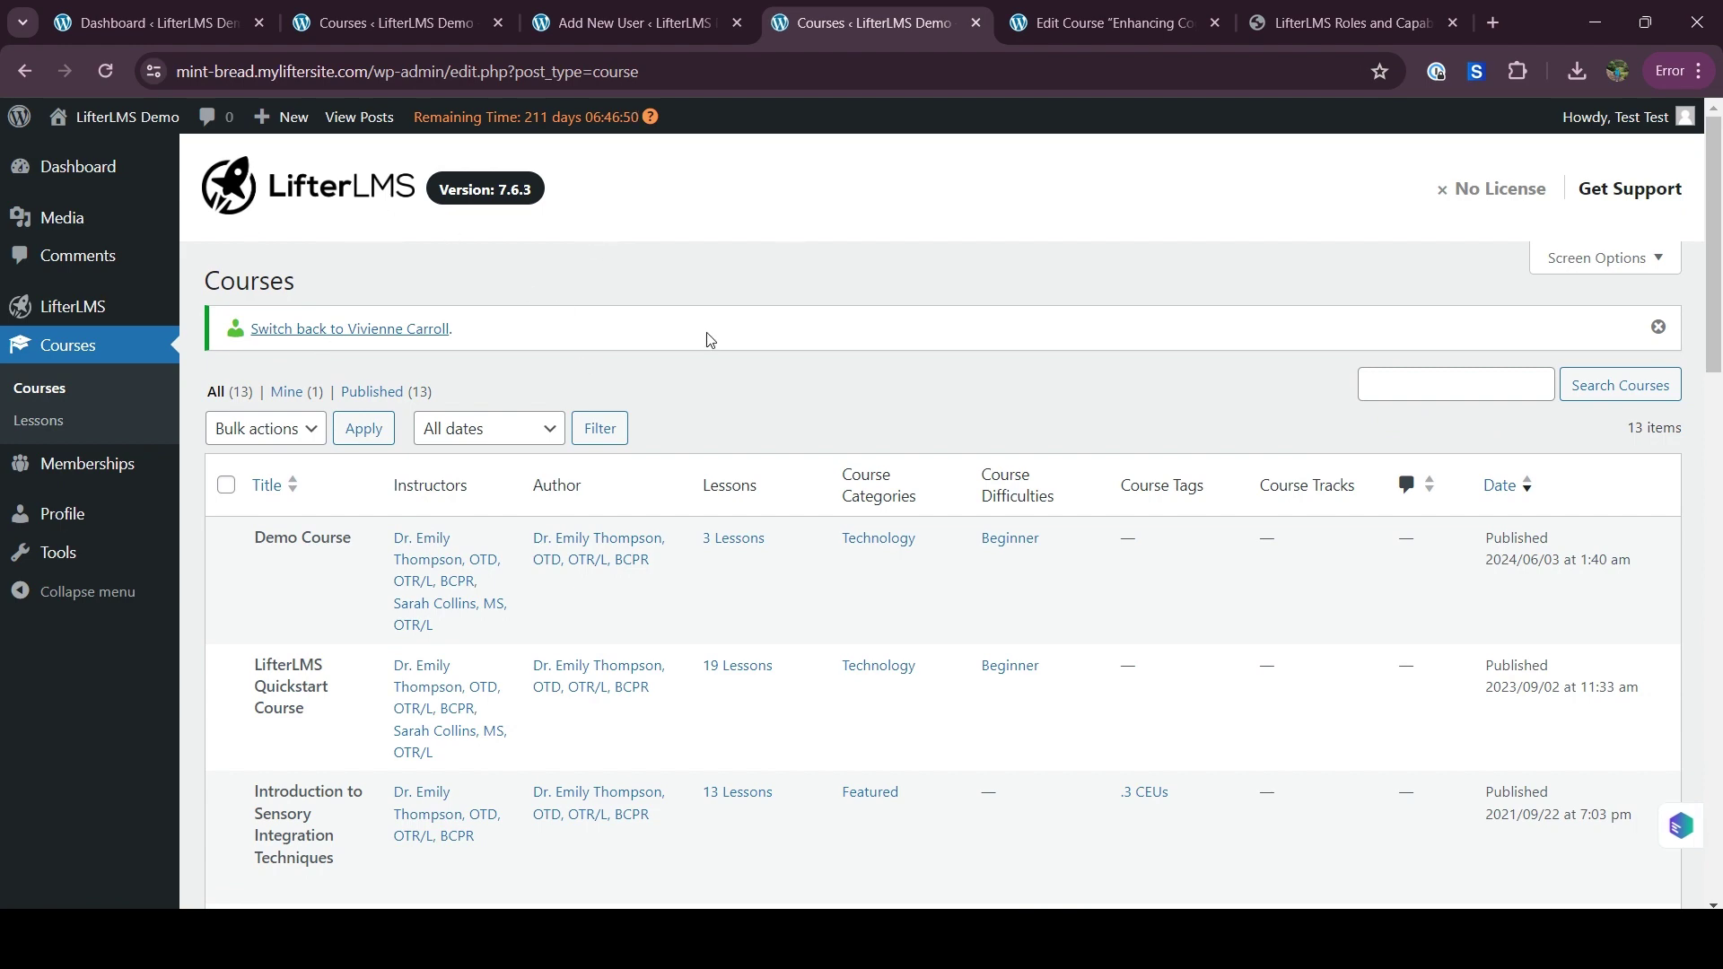
scroll(709, 339, down, 3)
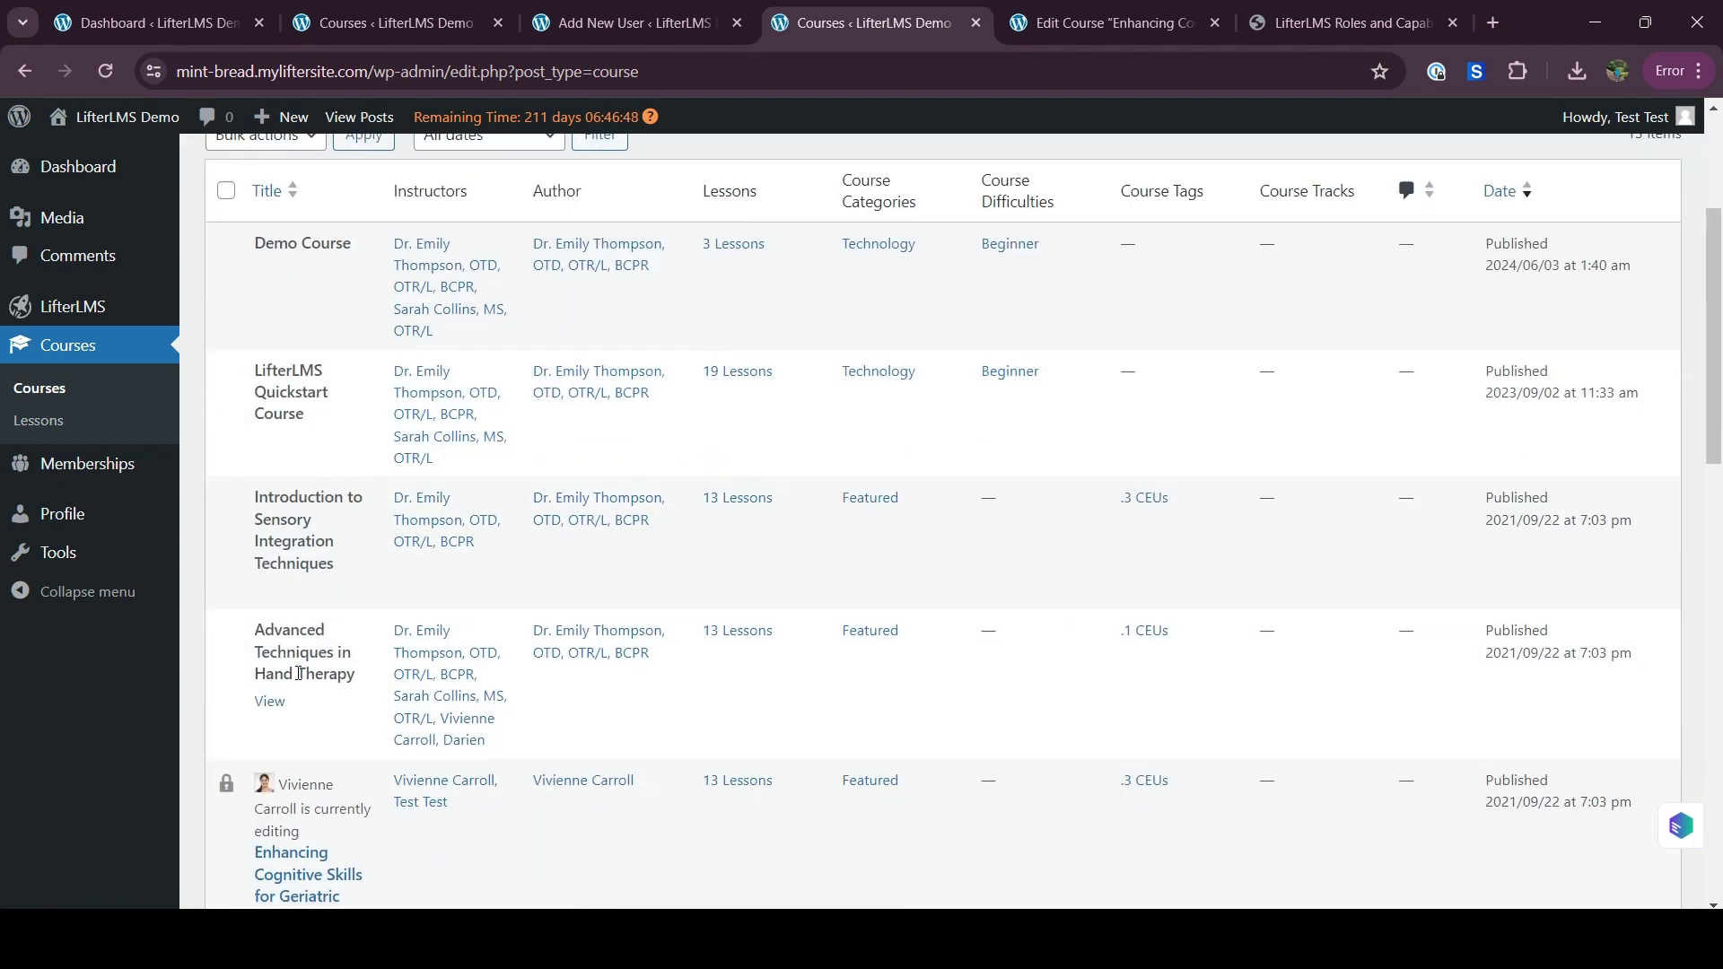
scroll(299, 674, down, 2)
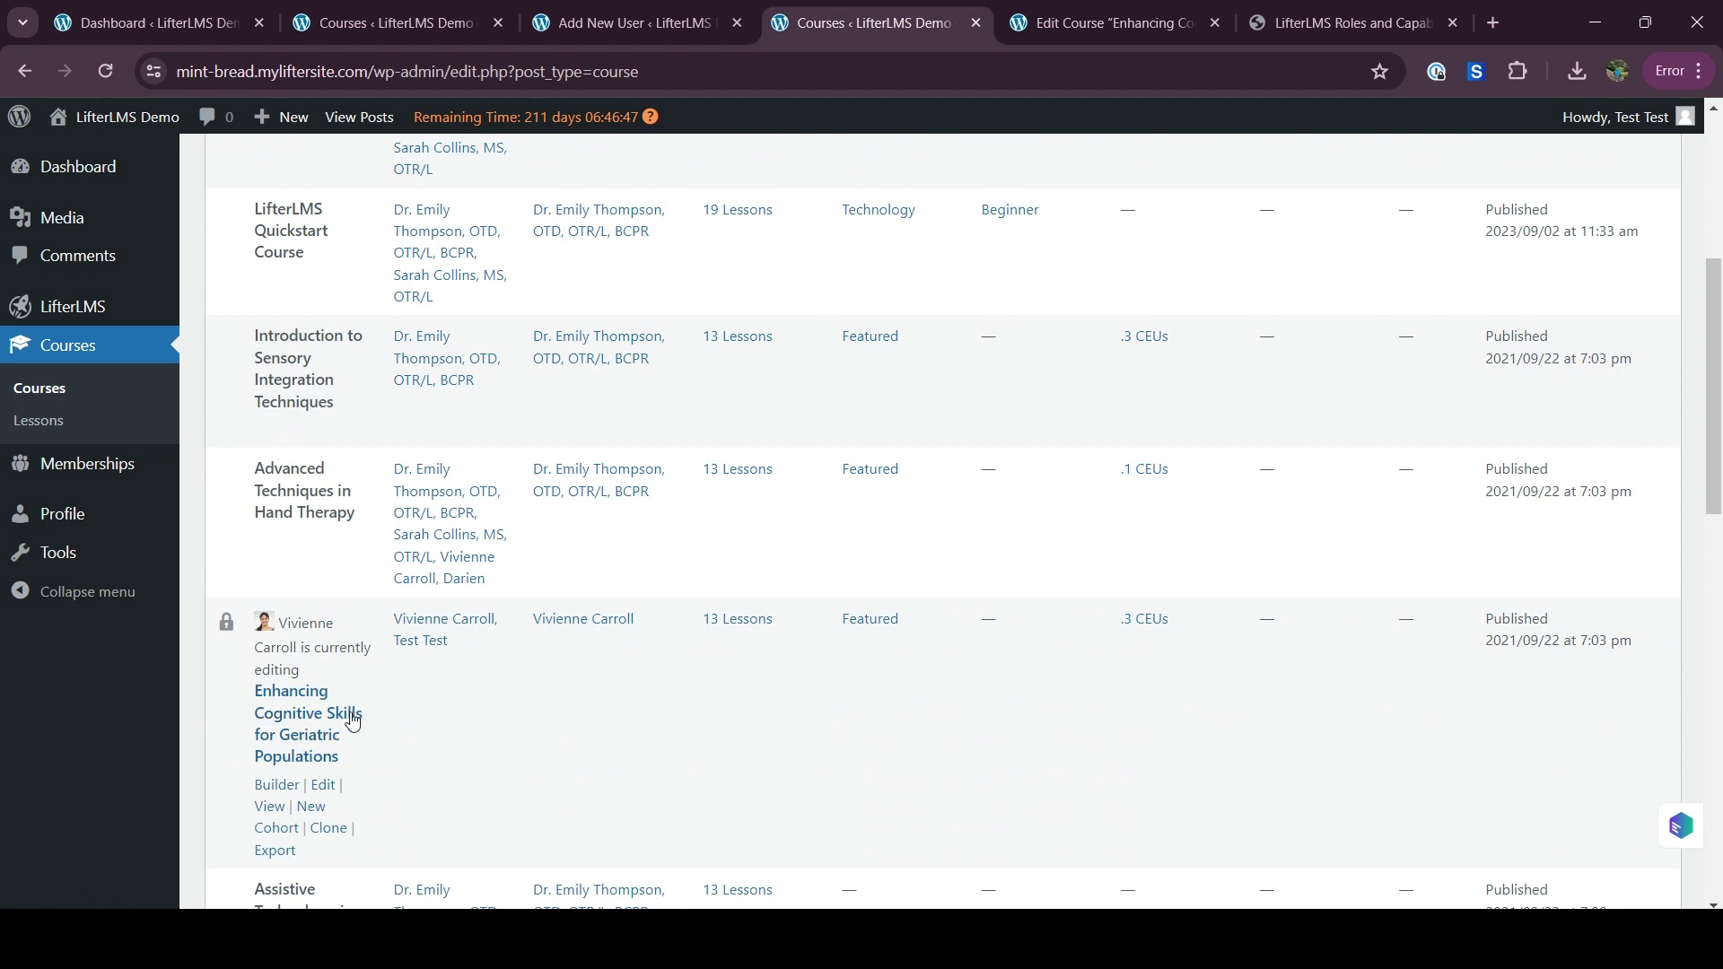
scroll(328, 725, down, 1)
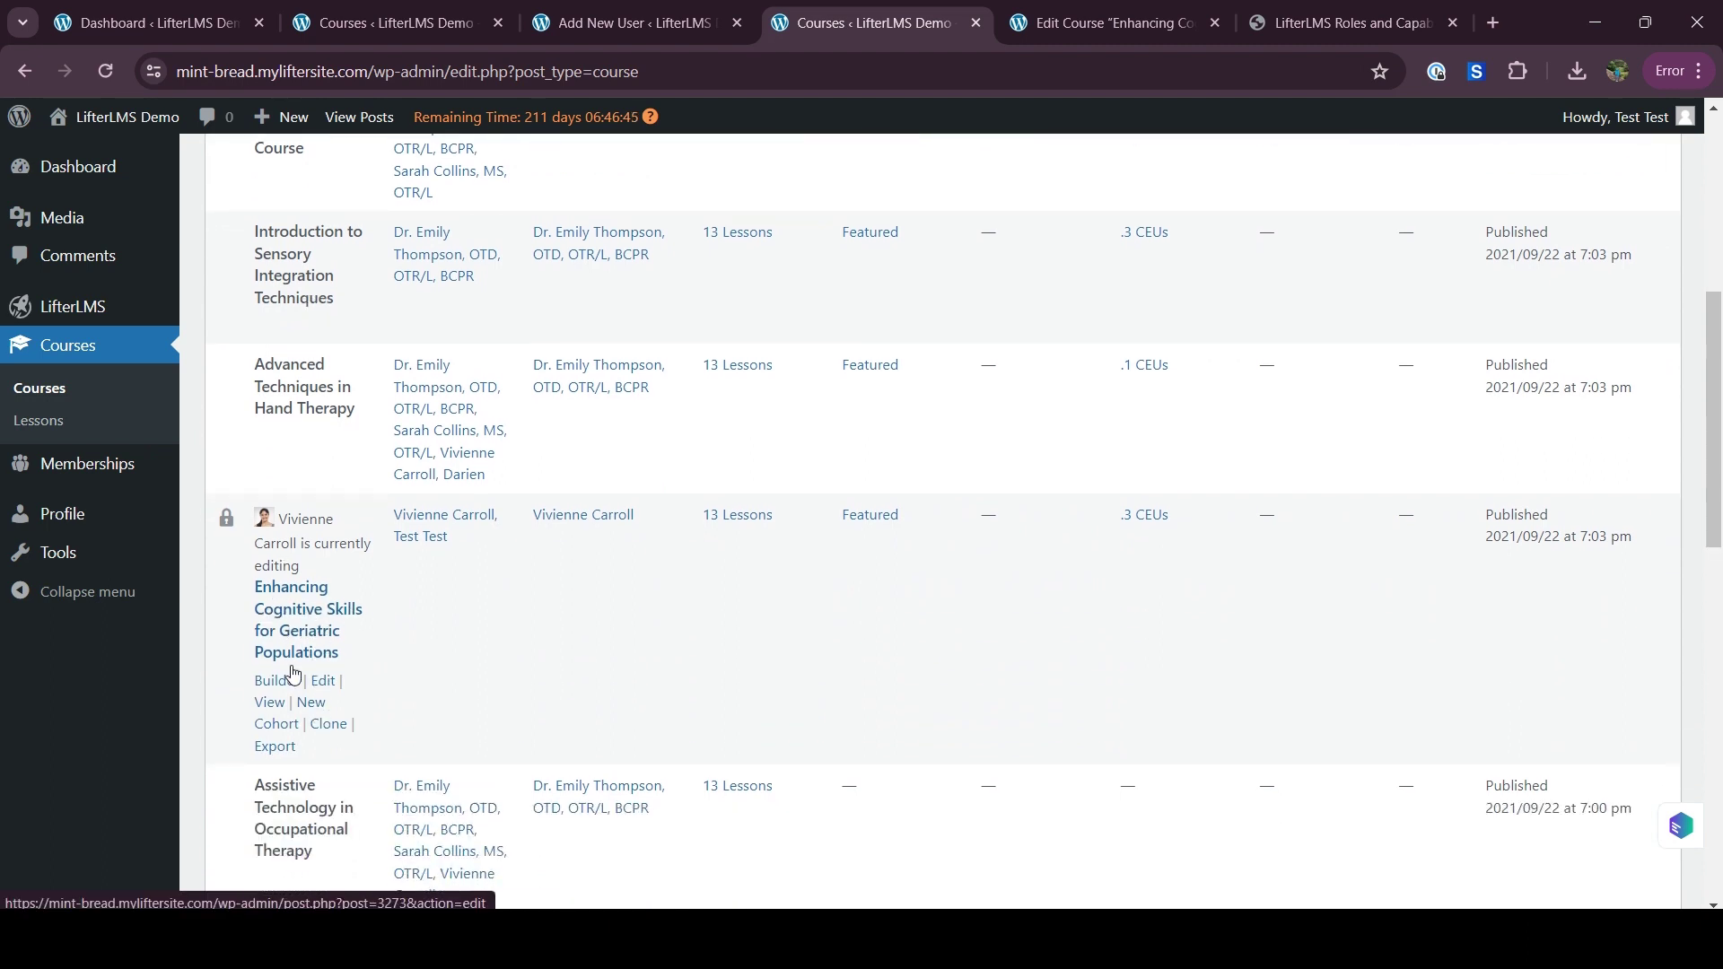
scroll(281, 624, down, 2)
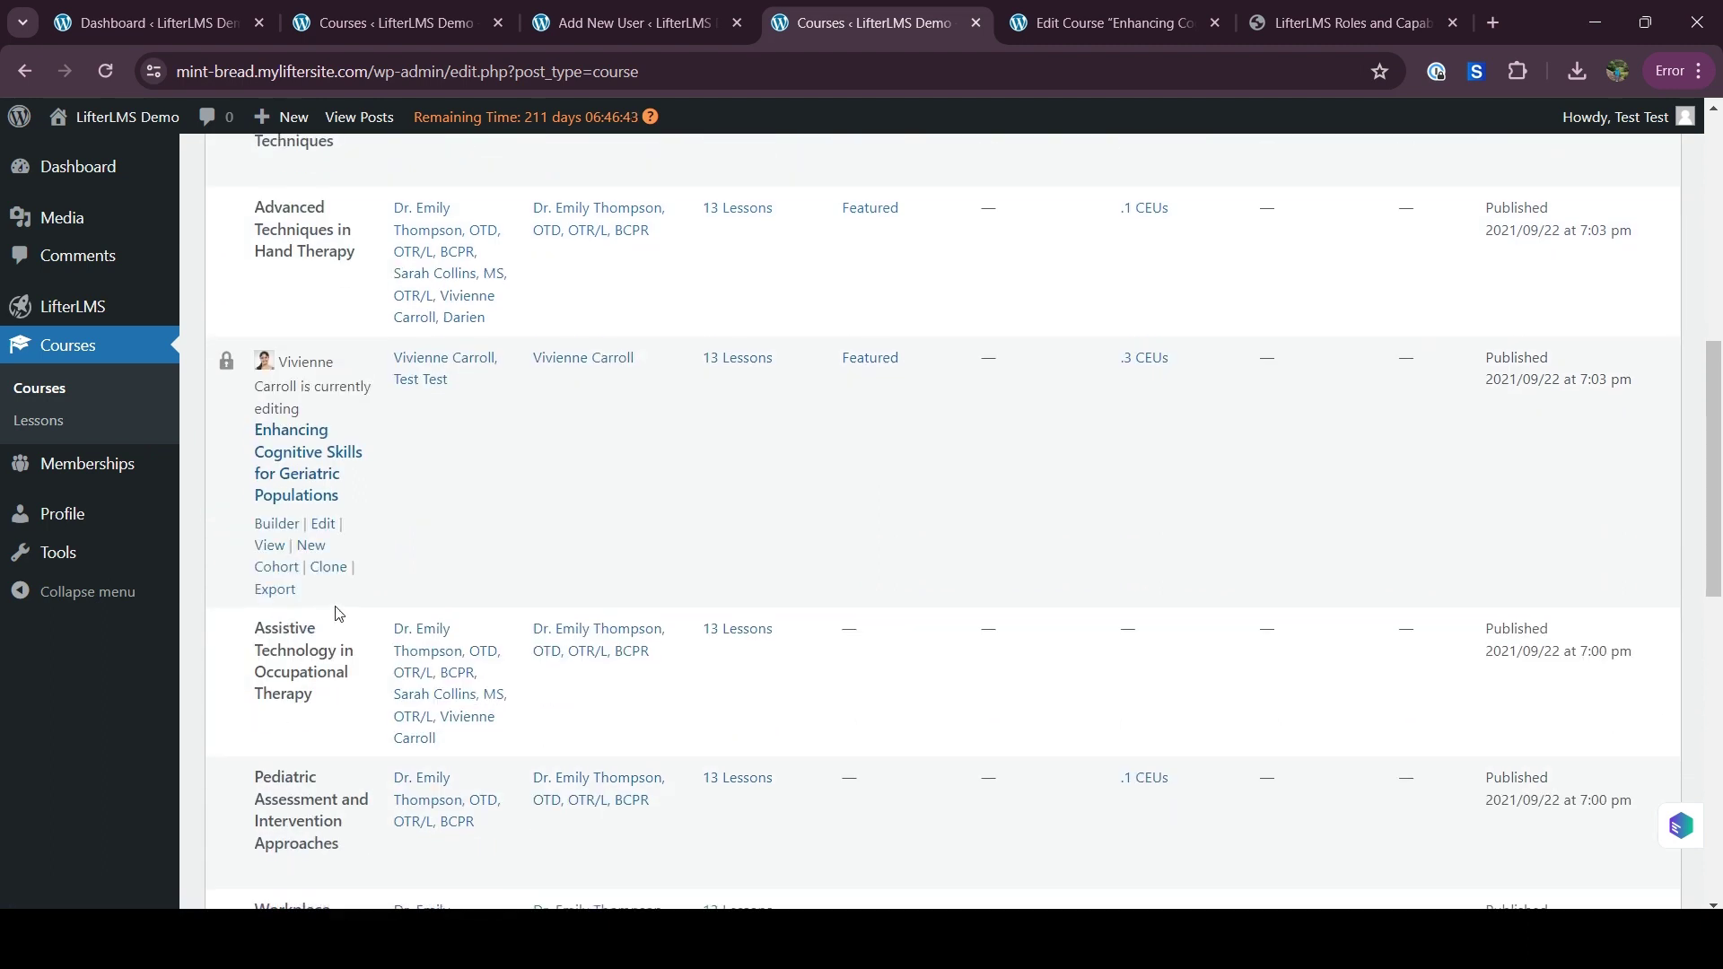
scroll(339, 614, down, 1)
scroll(339, 609, up, 5)
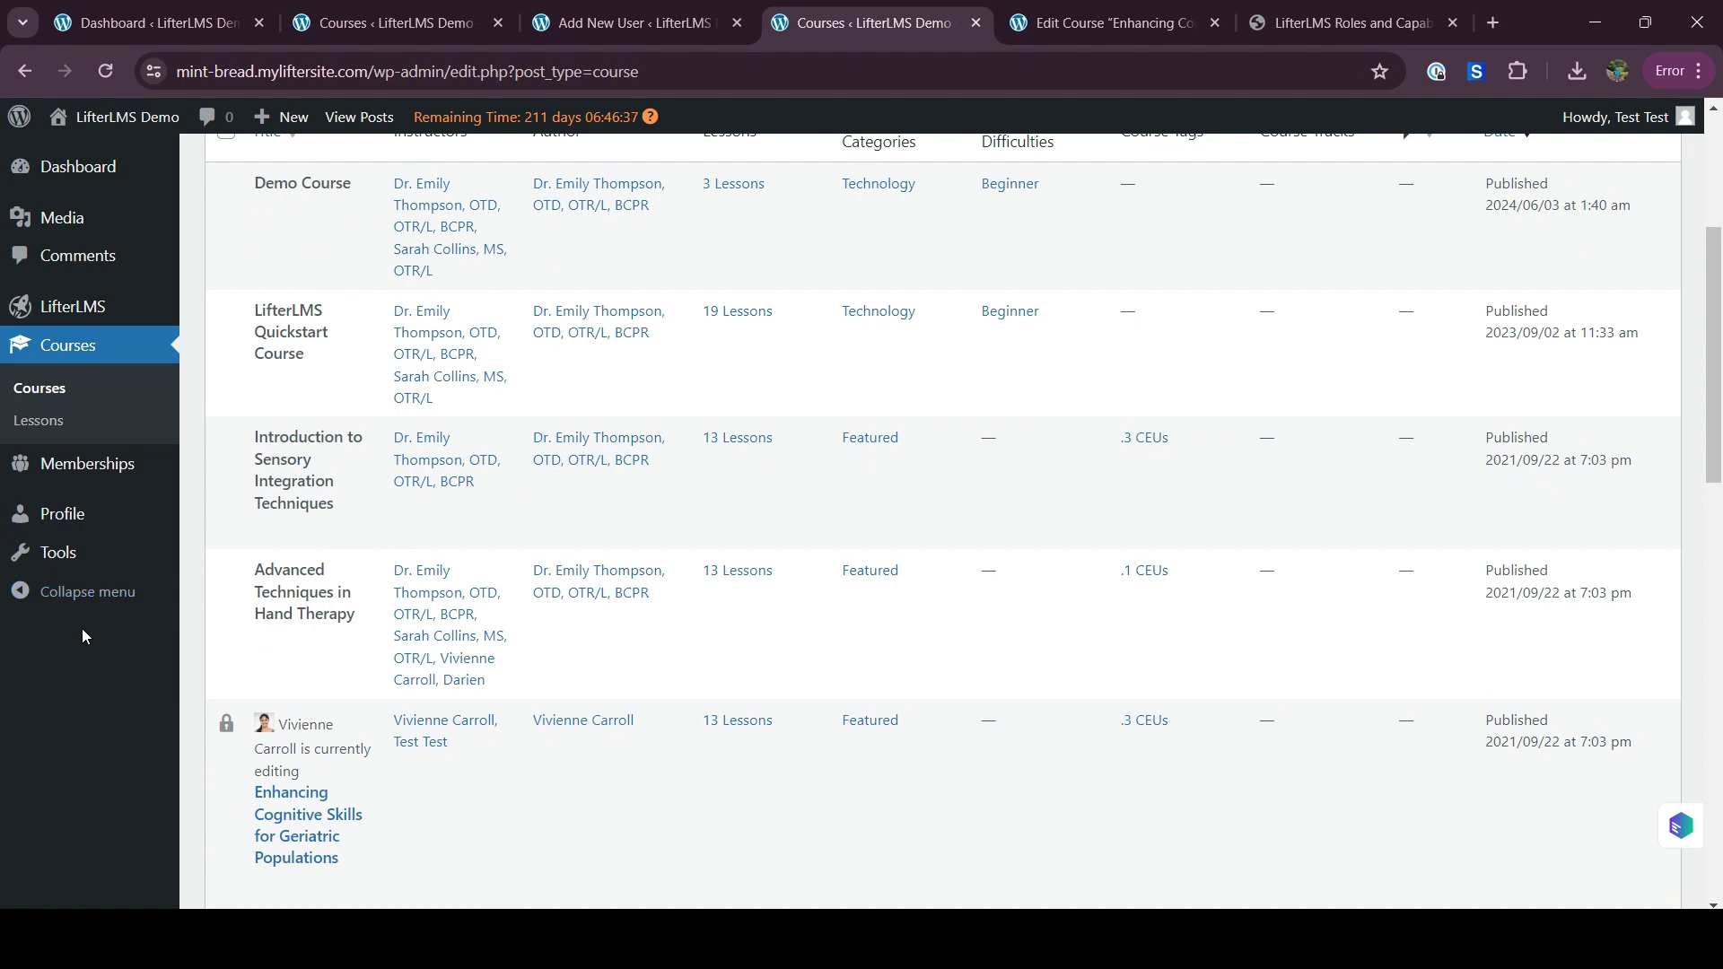
mouse_move(90, 307)
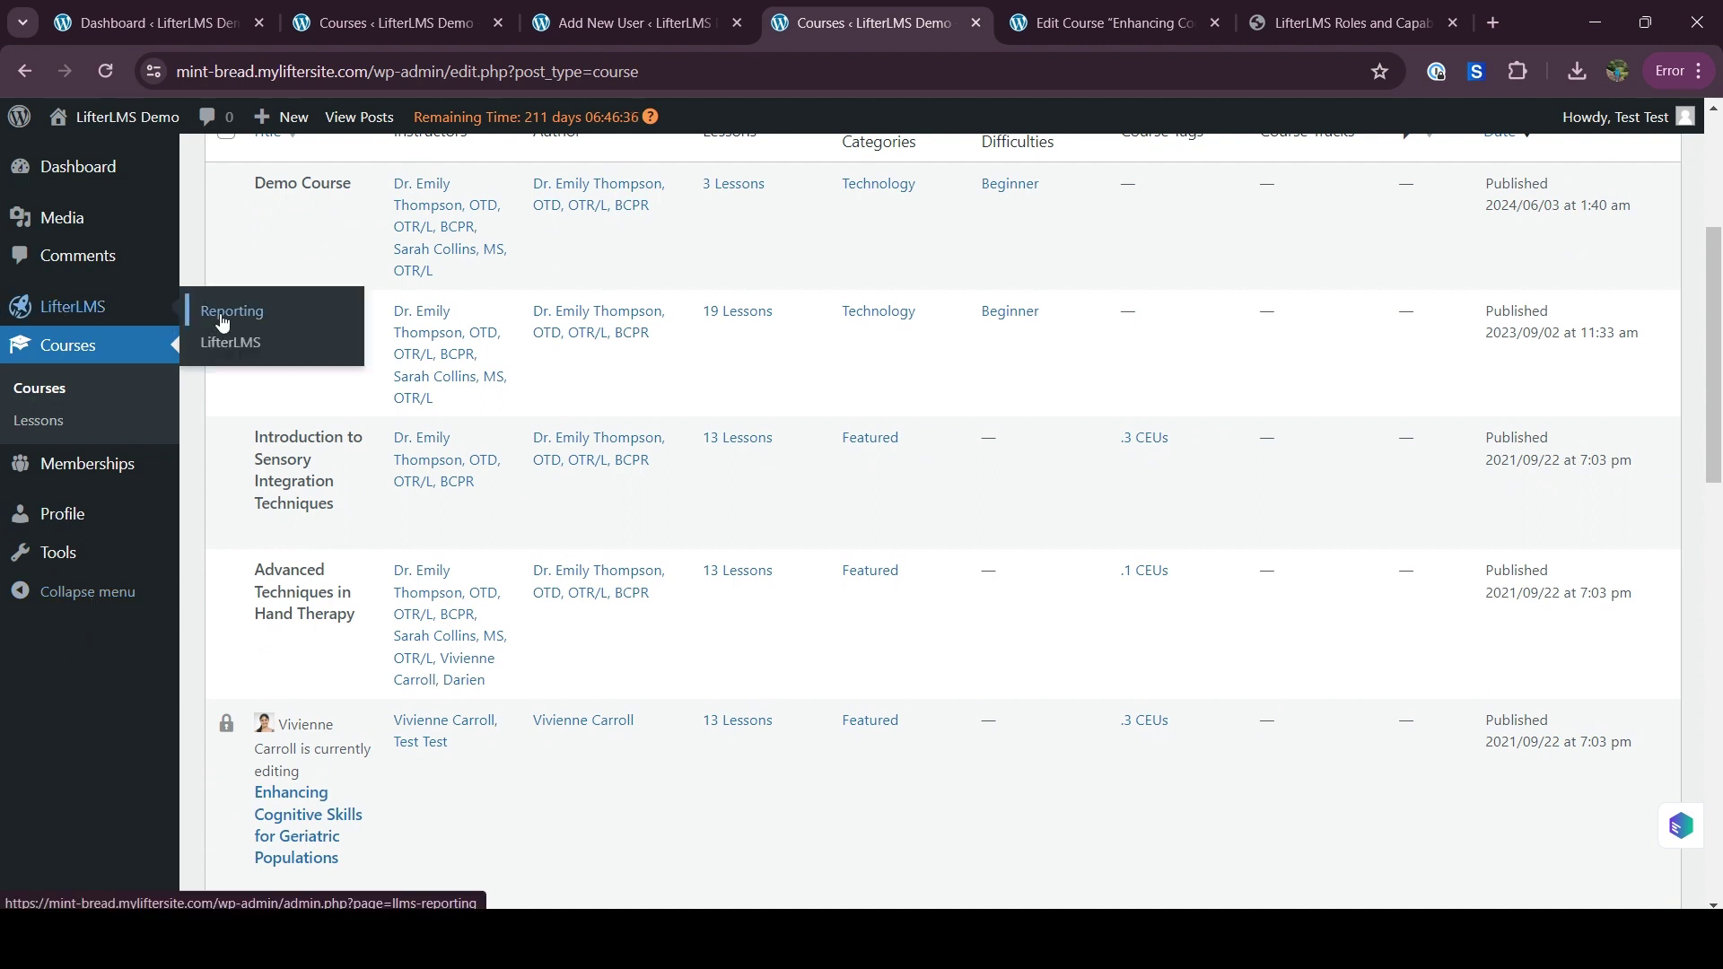
Open LifterLMS Reporting in a new tab, then move from the Students report to the Courses report
right_click(221, 313)
click(279, 338)
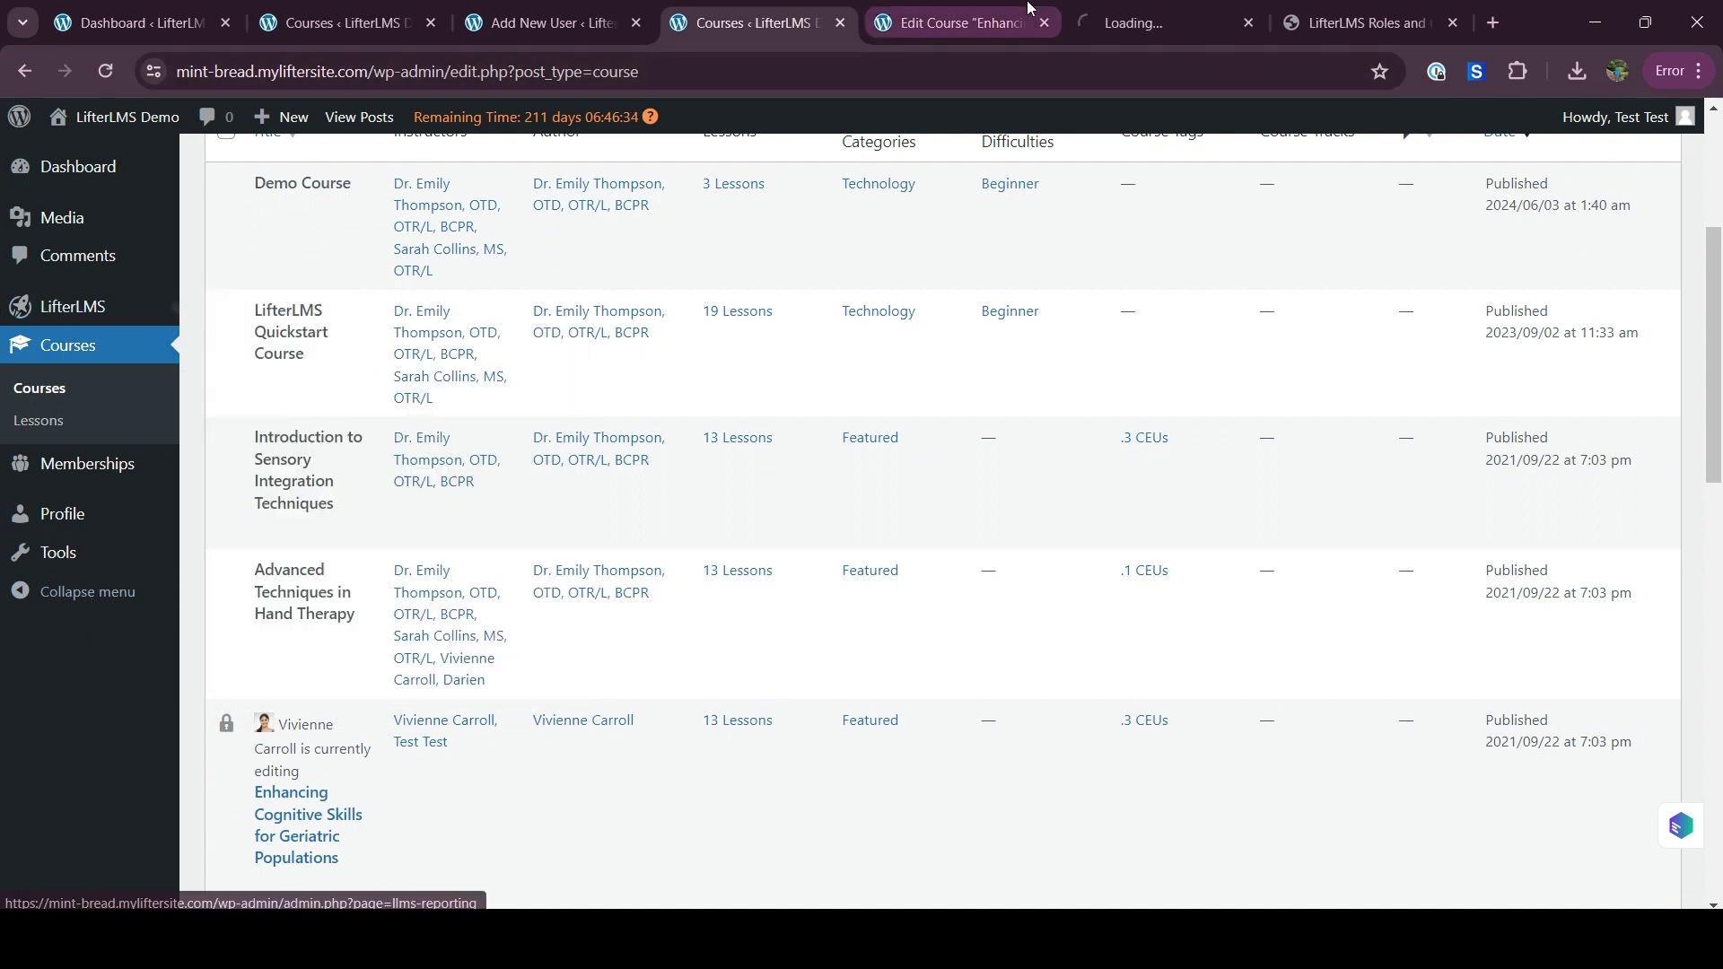
click(1083, 32)
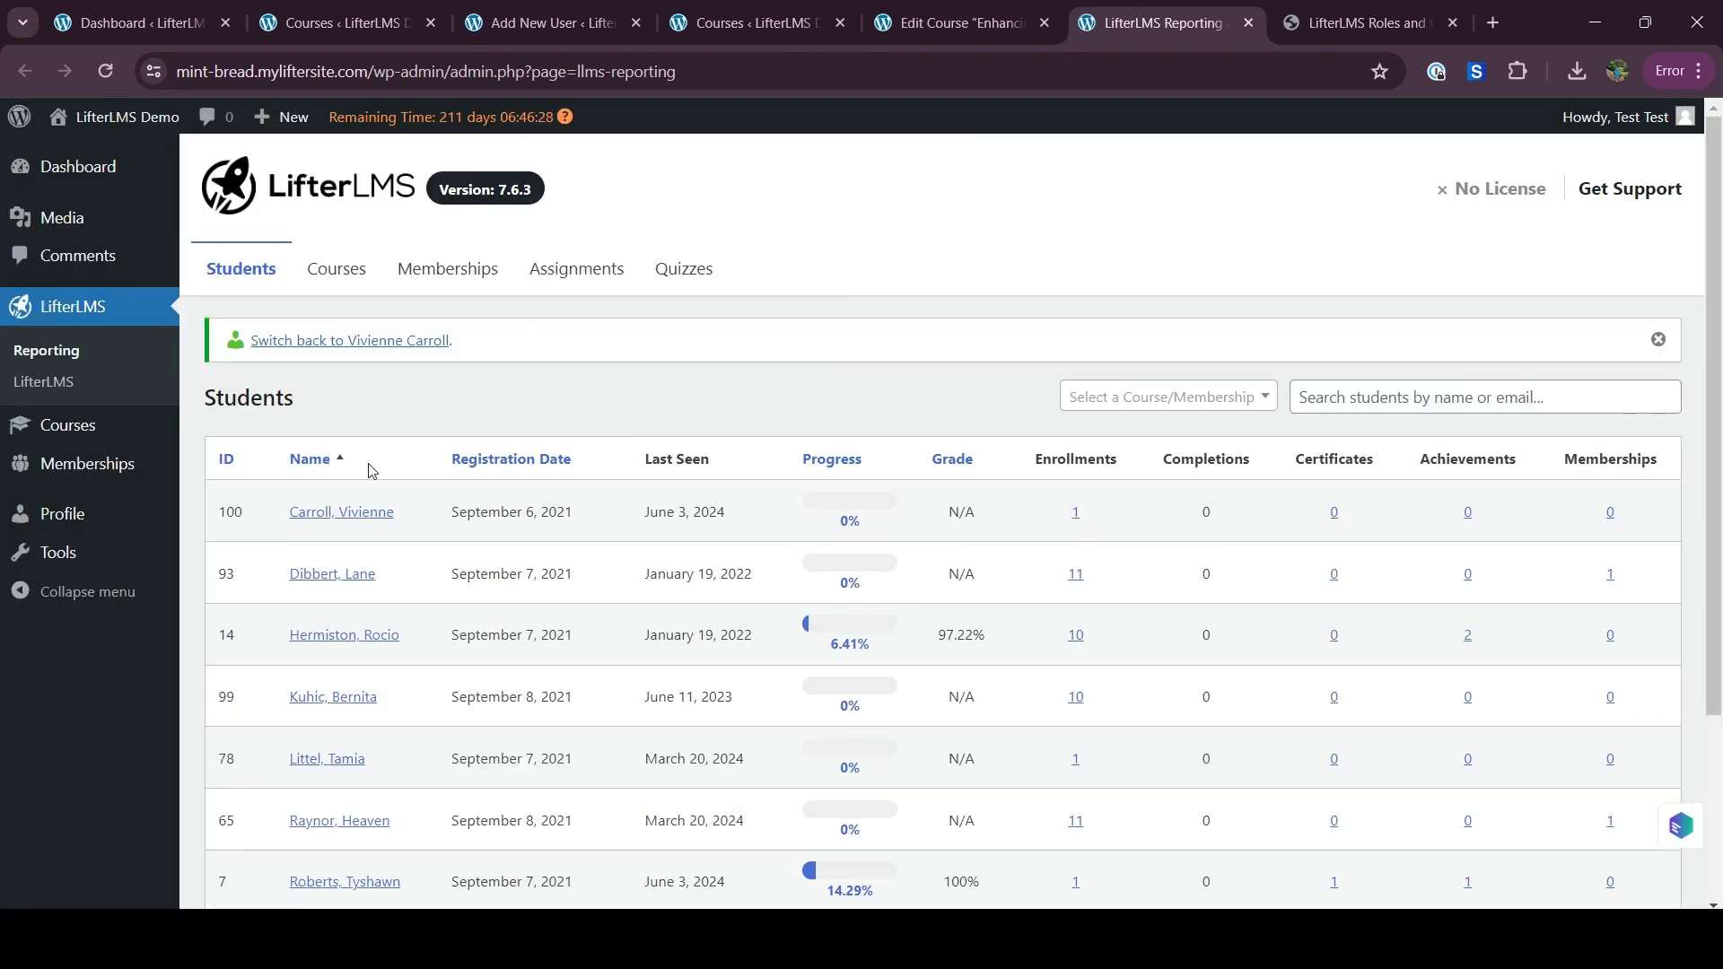
click(354, 281)
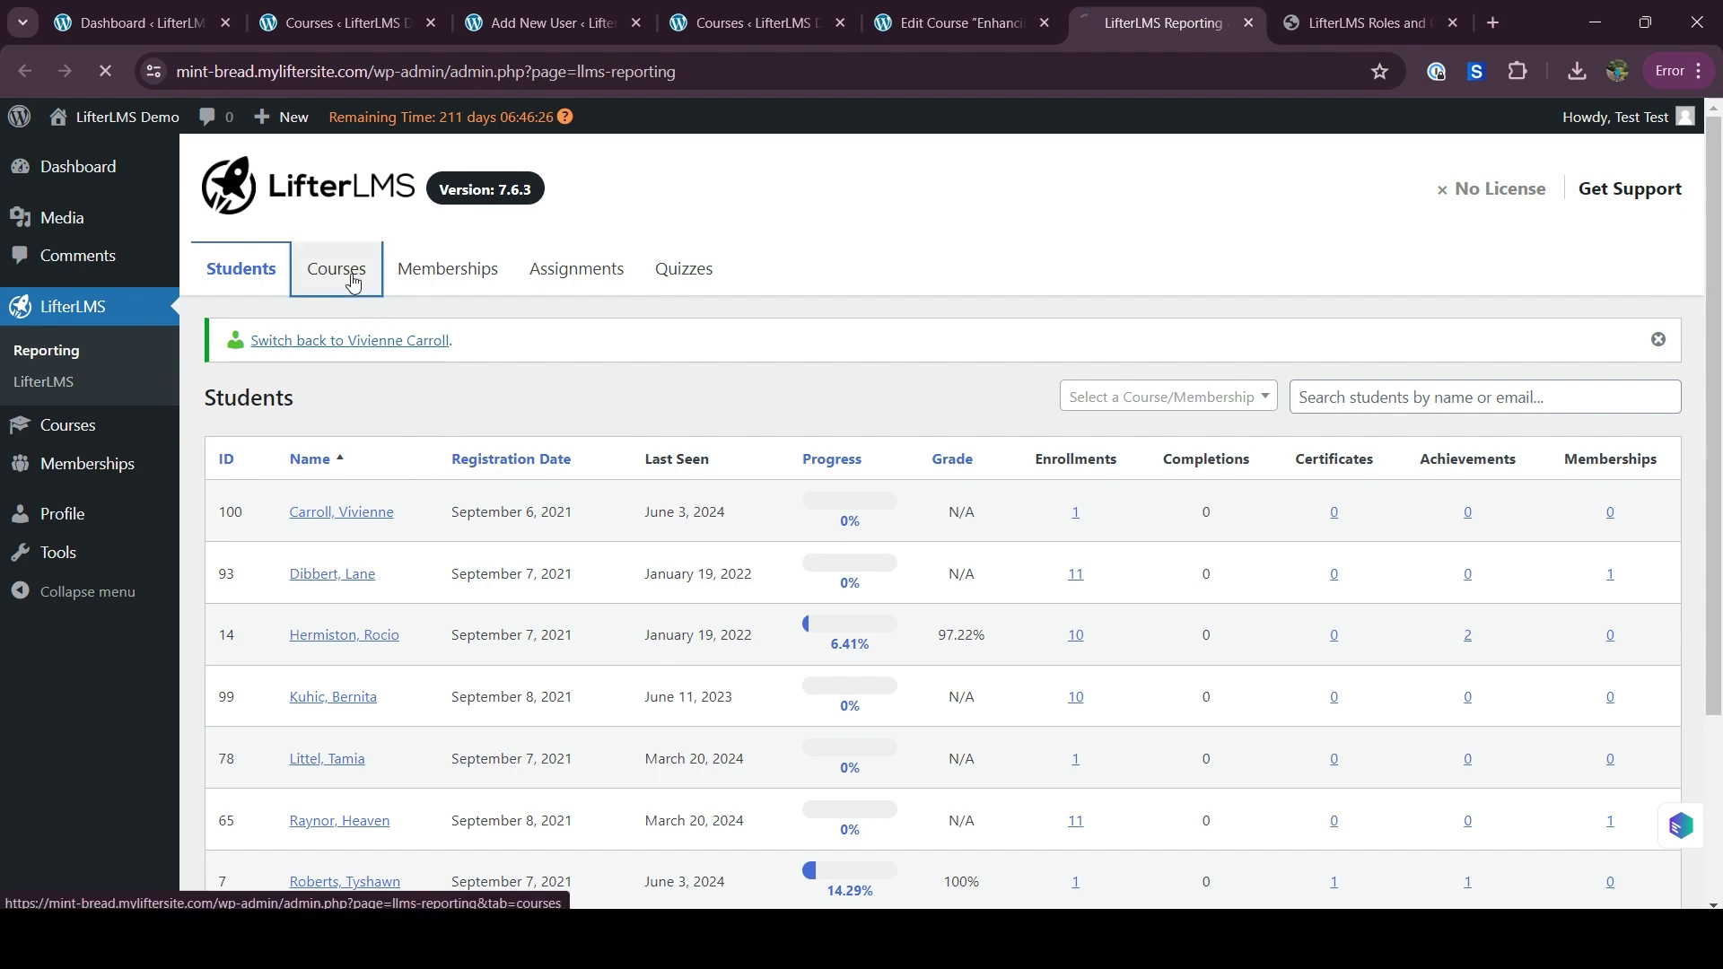